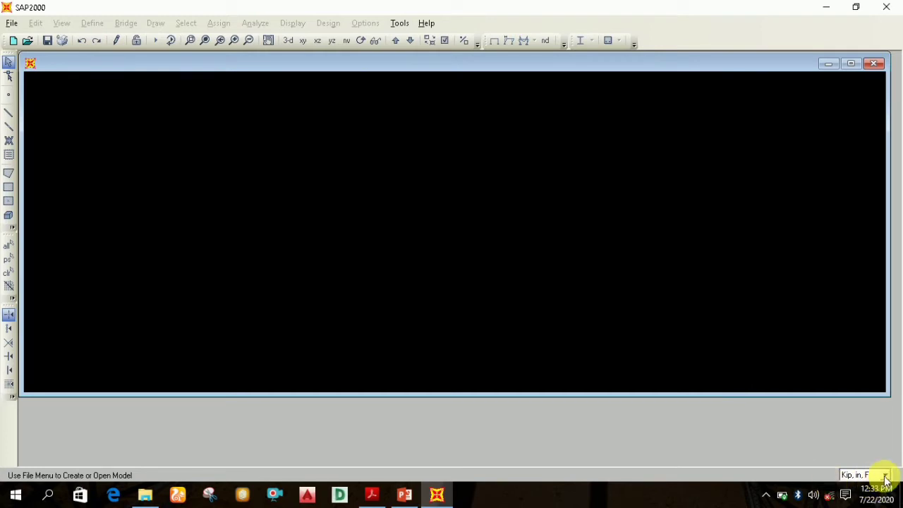
Set the units to KN, mm, C and create a new model from the Blank template.
{"action": "left_click", "coordinate": [885, 476]}
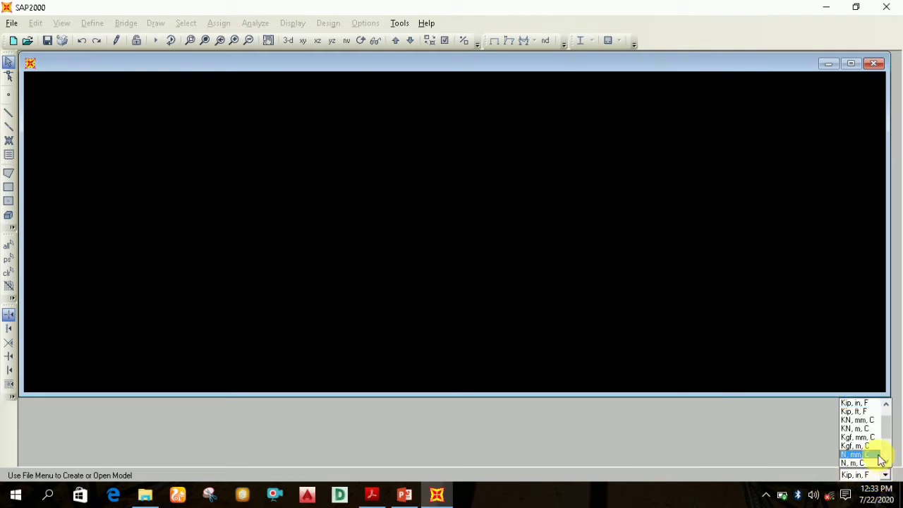
{"action": "left_click", "coordinate": [861, 421]}
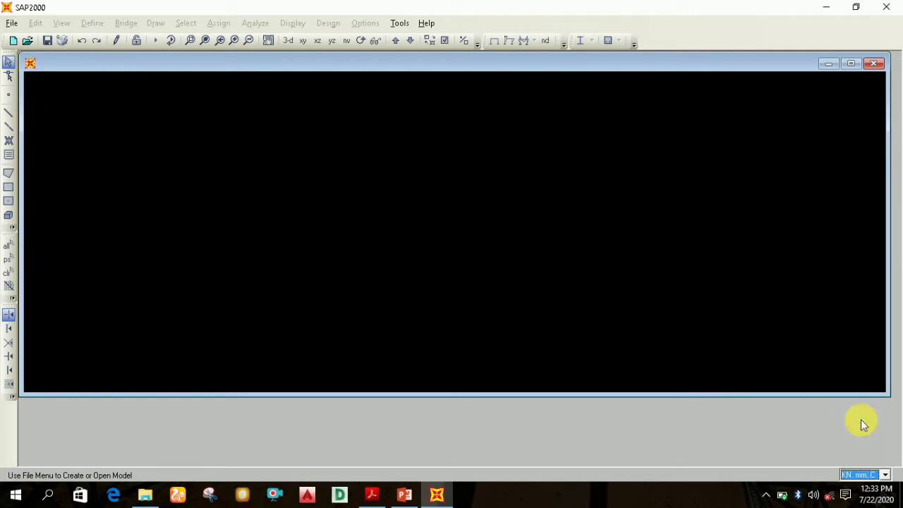
{"action": "left_click", "coordinate": [13, 27]}
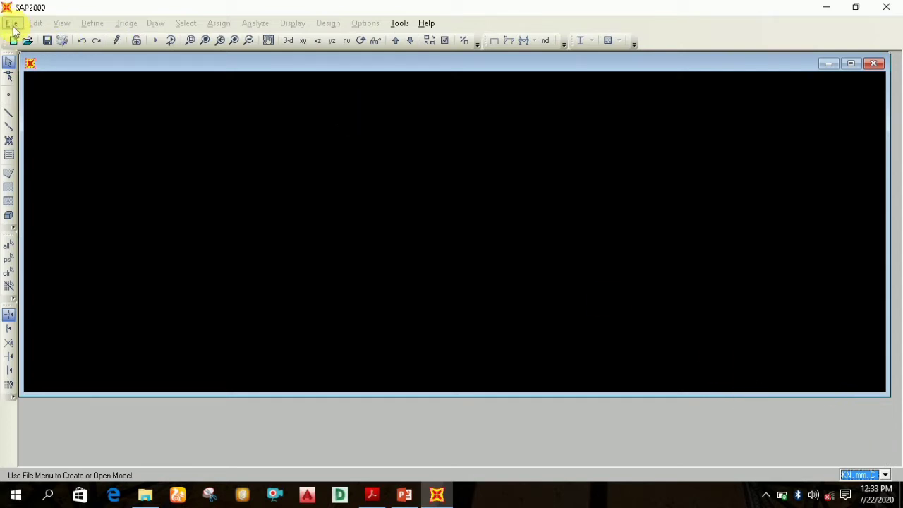
{"action": "left_click", "coordinate": [12, 25]}
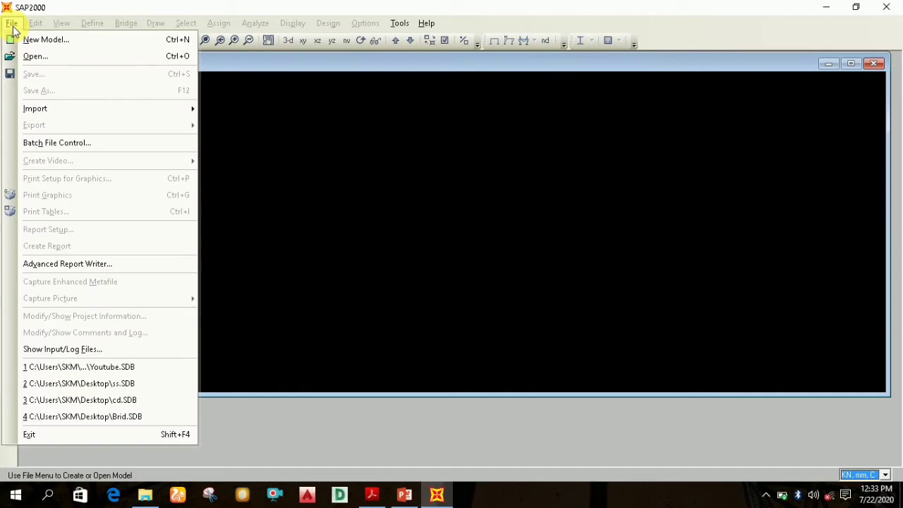
{"action": "left_click", "coordinate": [32, 42]}
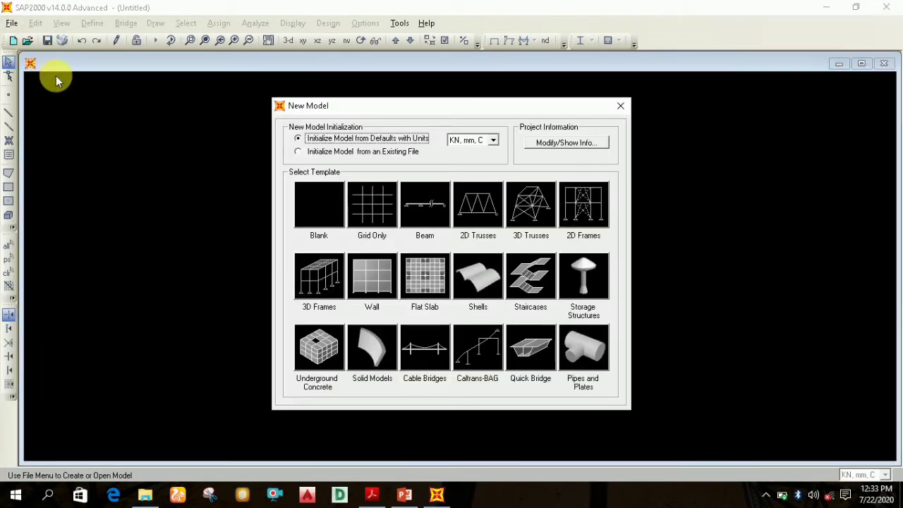
{"action": "left_click", "coordinate": [312, 205]}
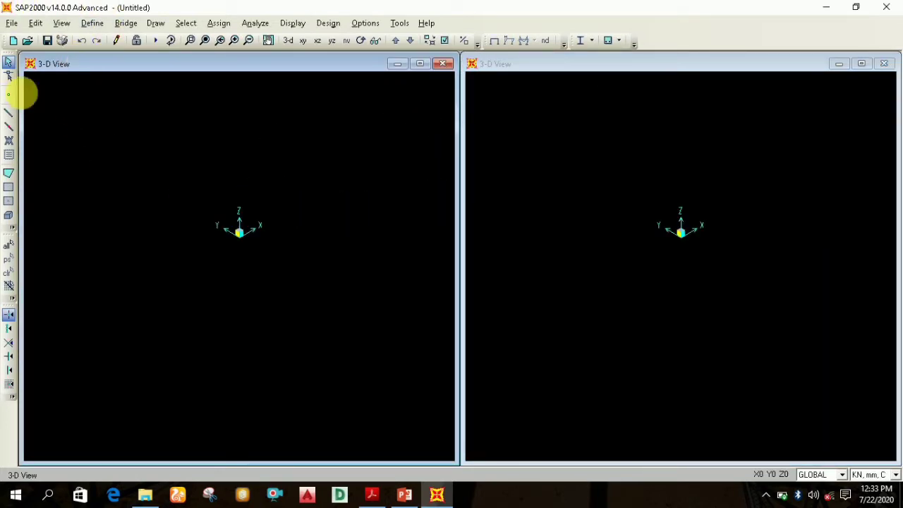
Open the material definitions and check the required concrete and rebar grades on the PowerPoint slide.
{"action": "left_click", "coordinate": [93, 28]}
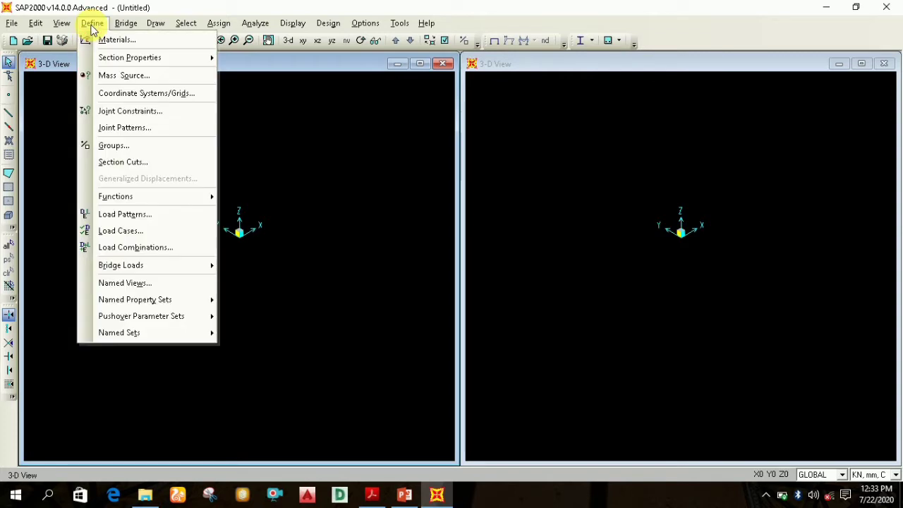
{"action": "left_click", "coordinate": [104, 41]}
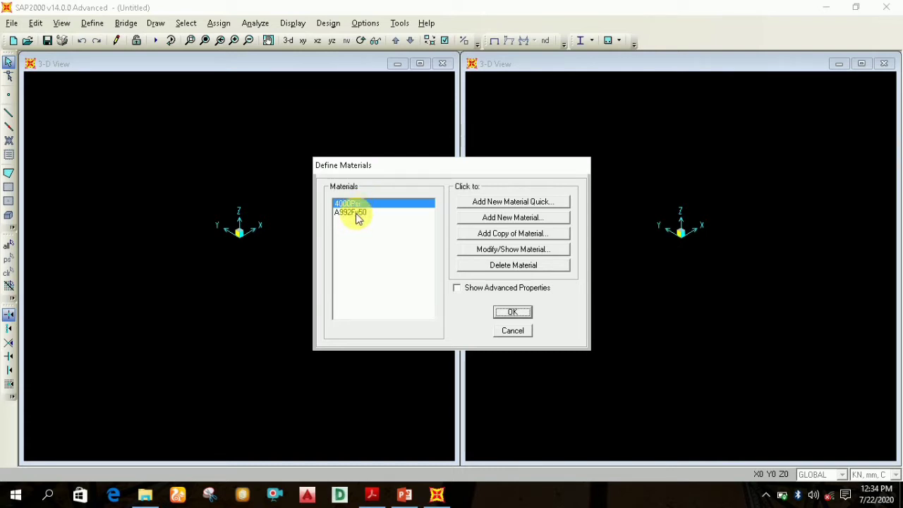
{"action": "left_click", "coordinate": [402, 495]}
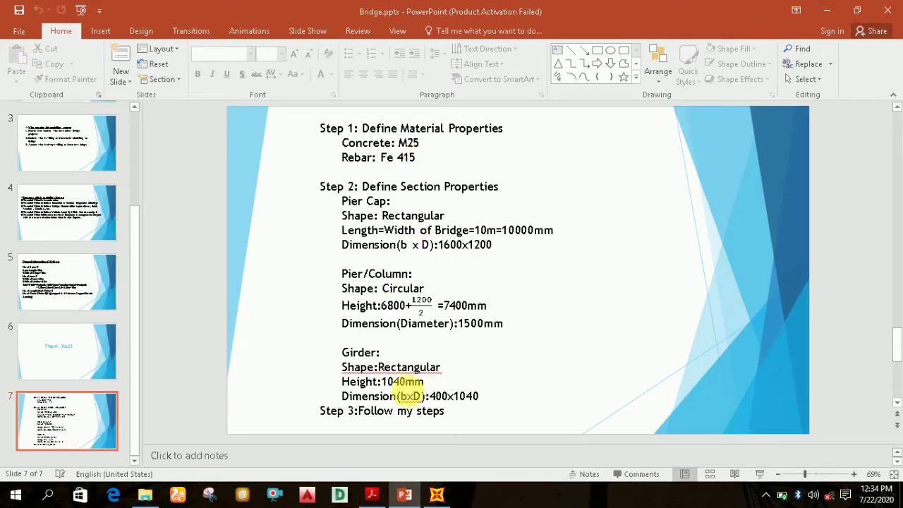
{"action": "left_click", "coordinate": [403, 498]}
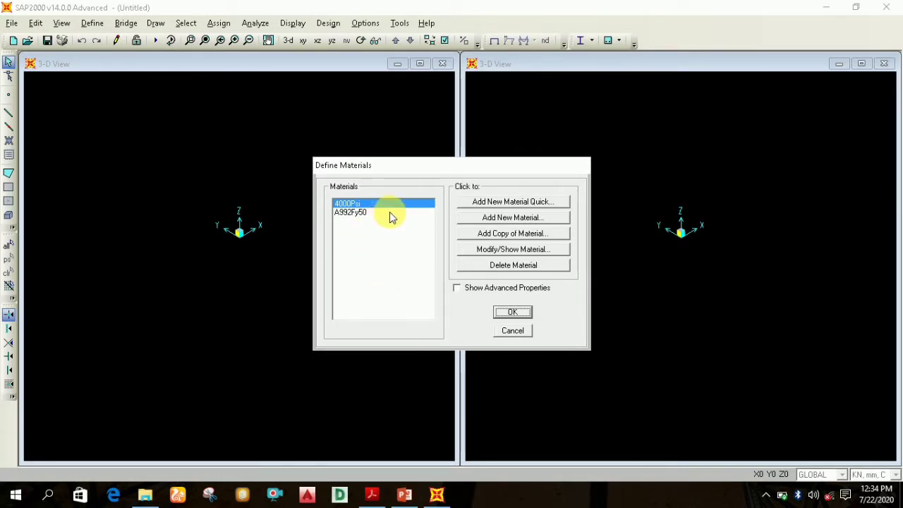
Examine the property fields offered for a new material without adding it, and close the material definitions.
{"action": "left_click", "coordinate": [484, 221]}
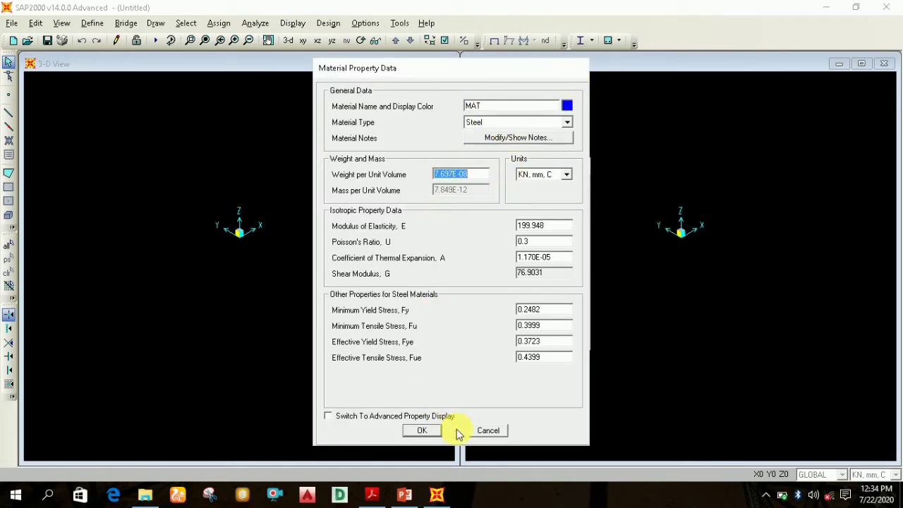
{"action": "left_click", "coordinate": [491, 431]}
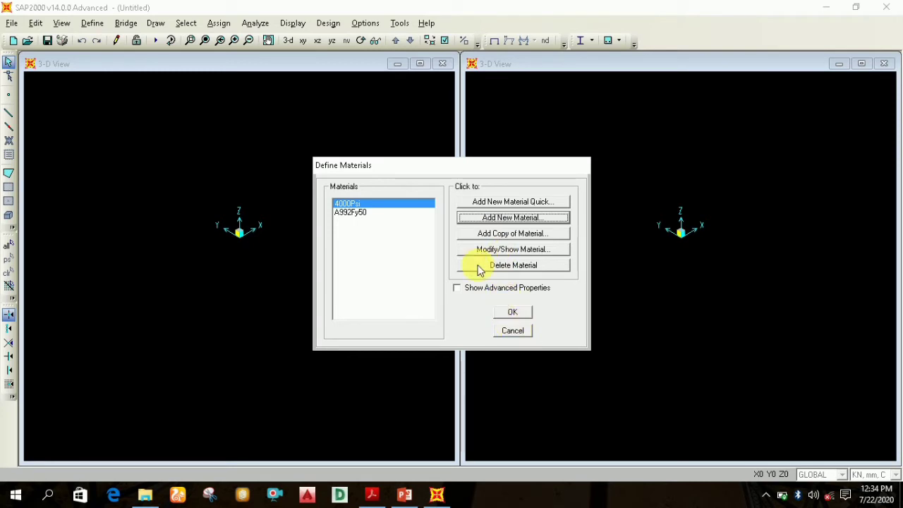
{"action": "left_click", "coordinate": [513, 330]}
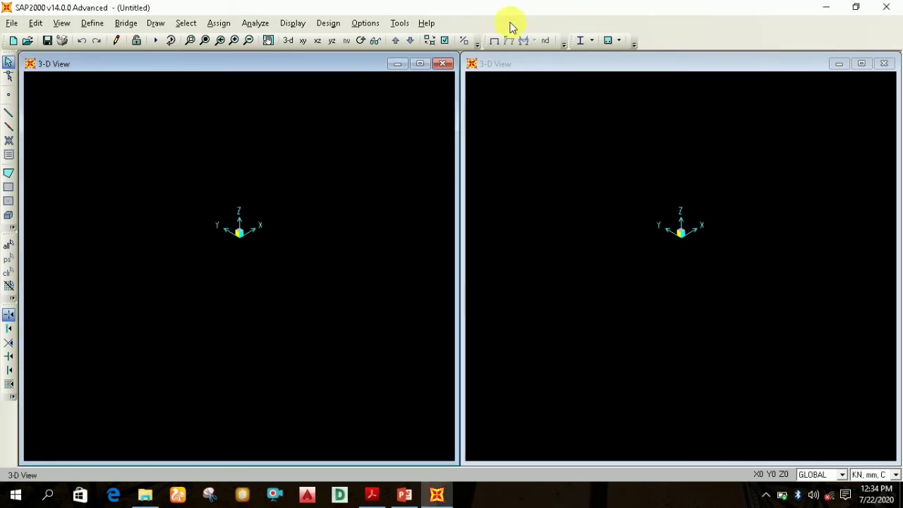
Switch to the desktop, launch SAP2000 16 and maximize its window.
{"action": "left_click", "coordinate": [828, 9]}
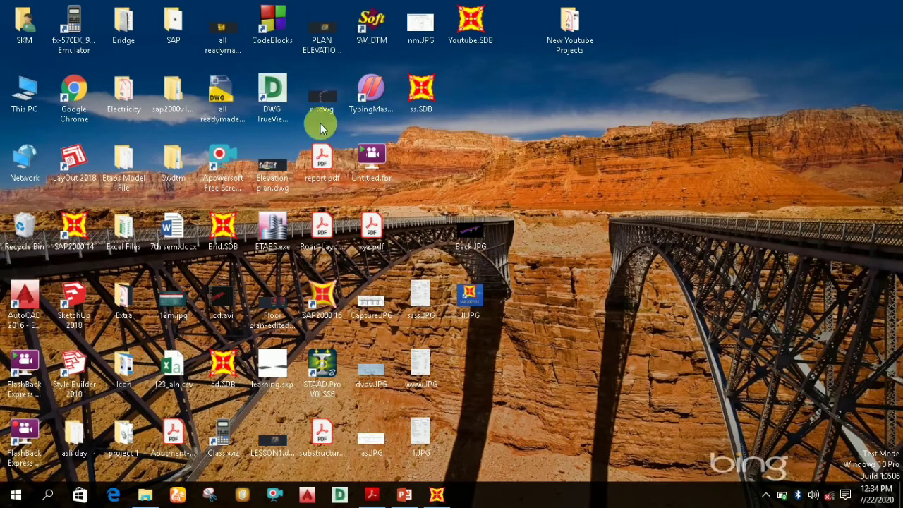
{"action": "double_click", "coordinate": [327, 308]}
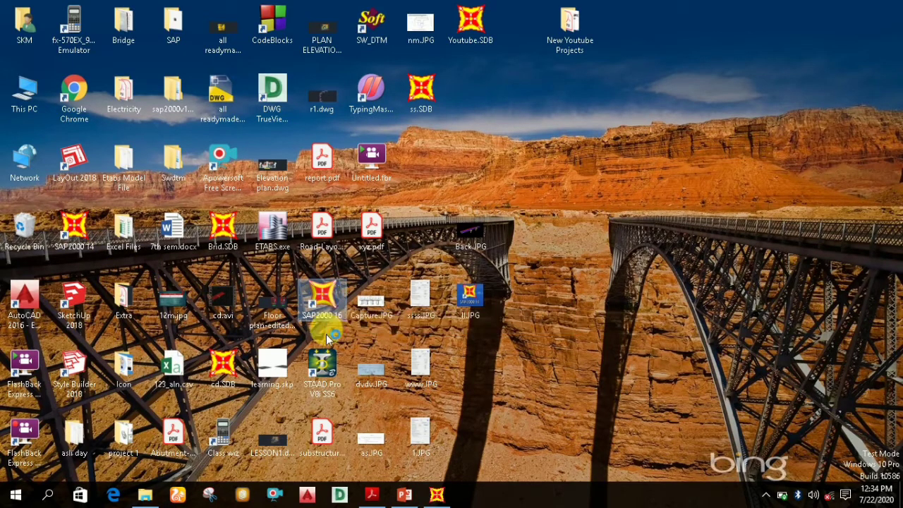
{"action": "right_click", "coordinate": [528, 157]}
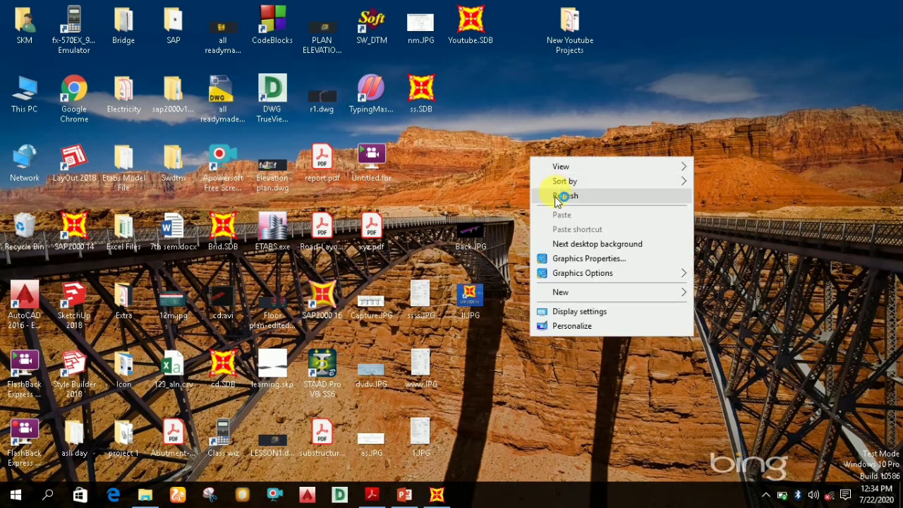
{"action": "left_click", "coordinate": [557, 196]}
{"action": "right_click", "coordinate": [559, 201]}
{"action": "left_click", "coordinate": [578, 235]}
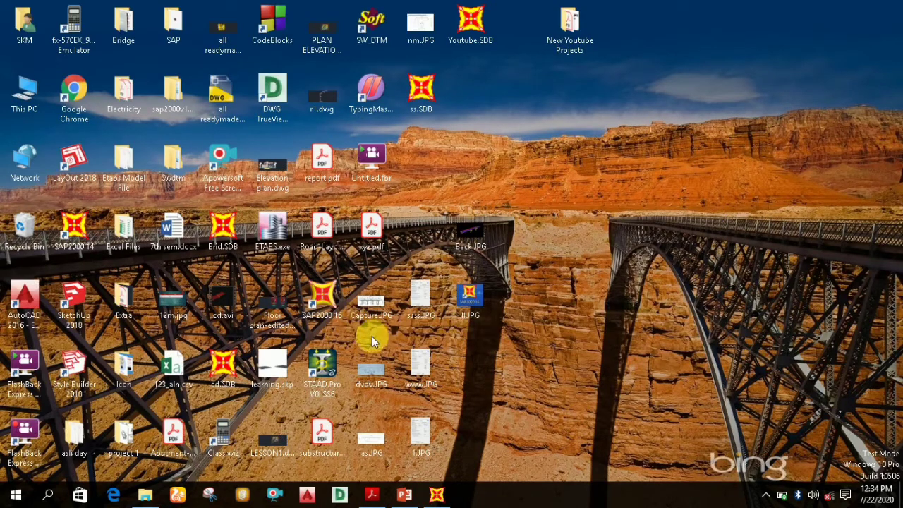
{"action": "double_click", "coordinate": [326, 319]}
{"action": "left_click", "coordinate": [453, 304]}
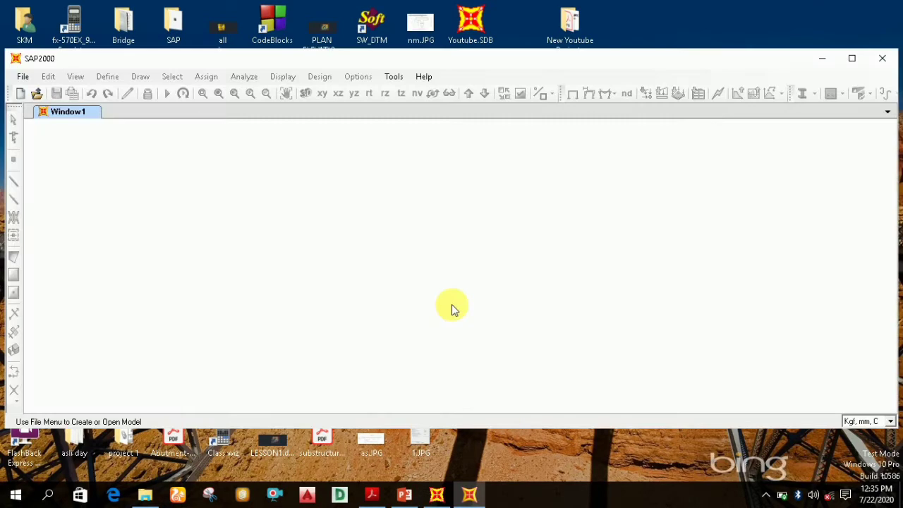
{"action": "left_click", "coordinate": [852, 58]}
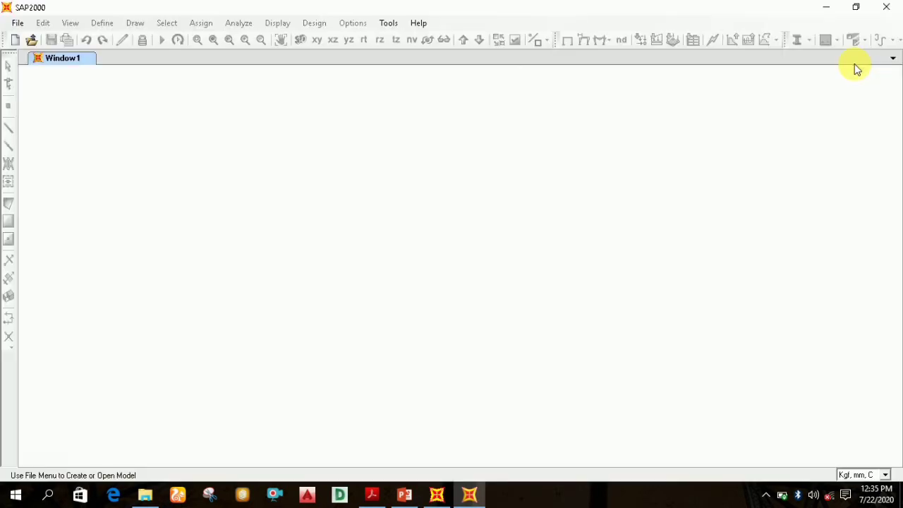
Create a new model from the Blank template with units KN, mm, C.
{"action": "left_click", "coordinate": [18, 23]}
{"action": "left_click", "coordinate": [37, 39]}
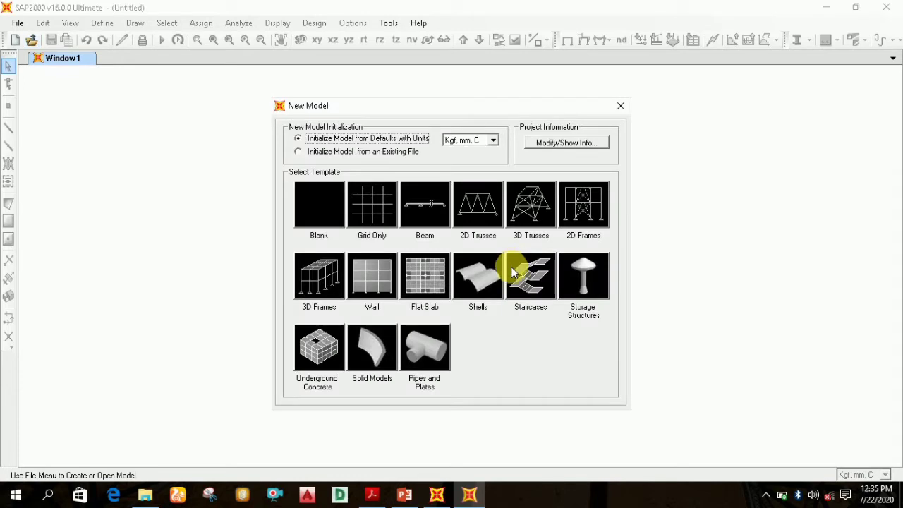
{"action": "left_click", "coordinate": [464, 141]}
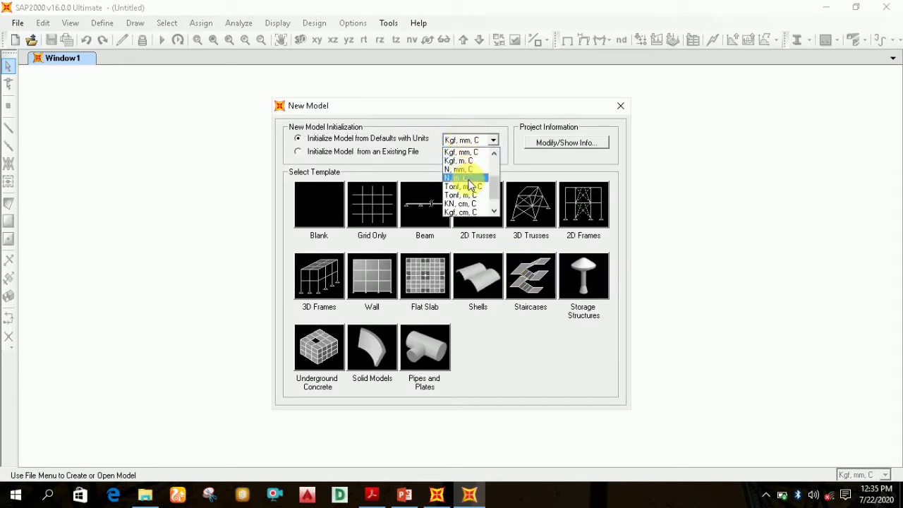
{"action": "scroll", "coordinate": [467, 187], "scroll_direction": "down", "scroll_amount": 1}
{"action": "scroll", "coordinate": [465, 189], "scroll_direction": "up", "scroll_amount": 2}
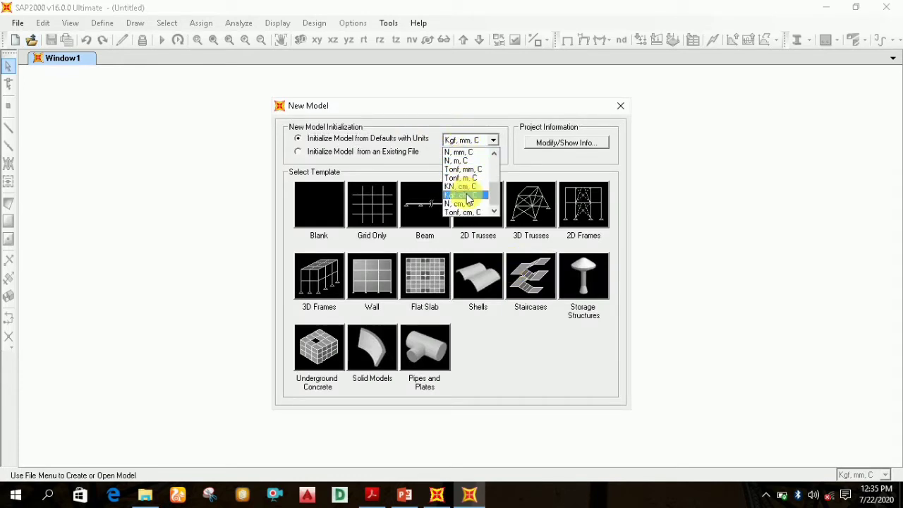
{"action": "scroll", "coordinate": [467, 188], "scroll_direction": "up", "scroll_amount": 1}
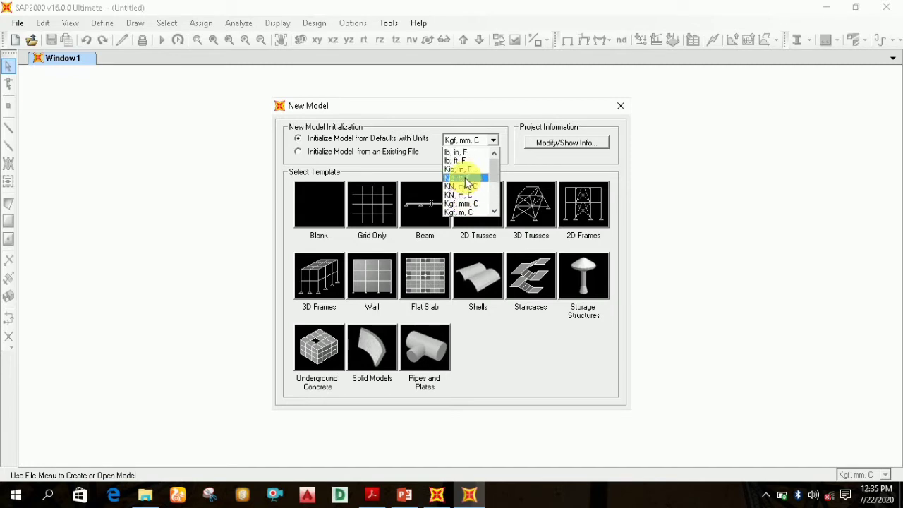
{"action": "left_click", "coordinate": [475, 187]}
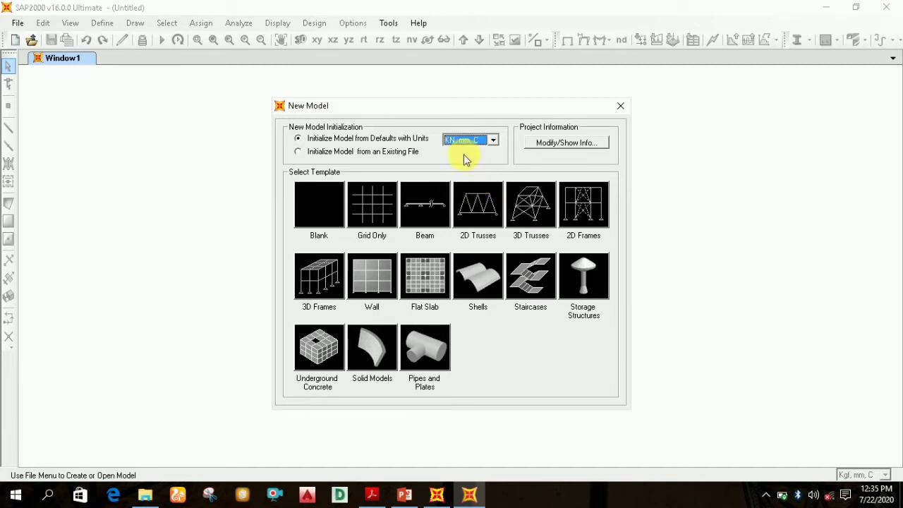
{"action": "left_click", "coordinate": [325, 207]}
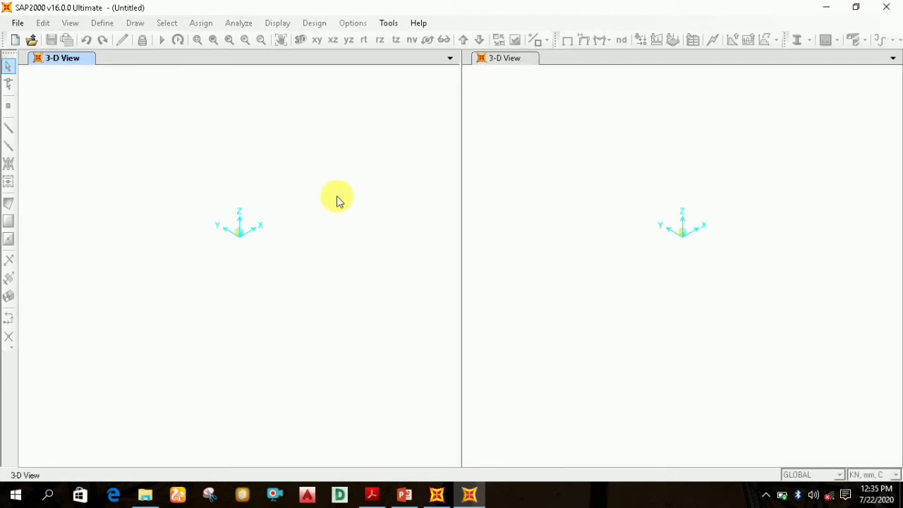
Add a new material with region India, type Concrete, standard Indian and grade M25.
{"action": "left_click", "coordinate": [104, 24]}
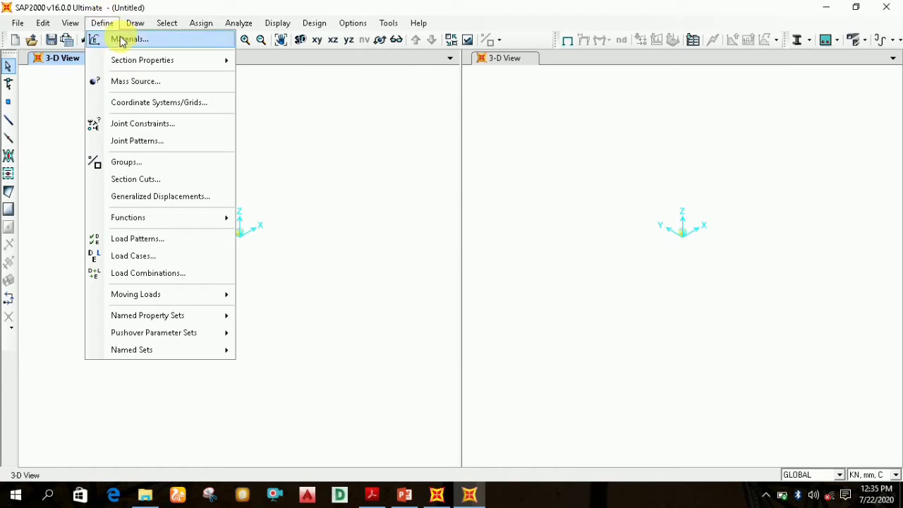
{"action": "left_click", "coordinate": [126, 38]}
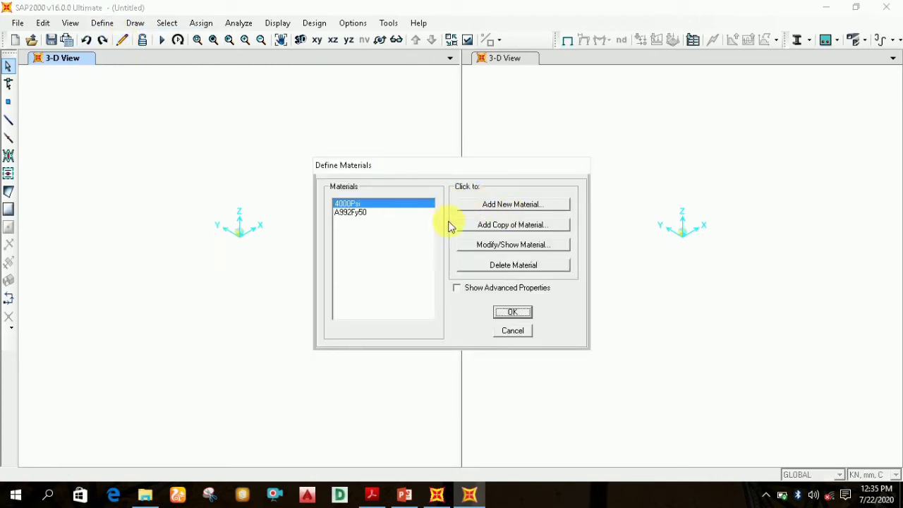
{"action": "left_click", "coordinate": [512, 205]}
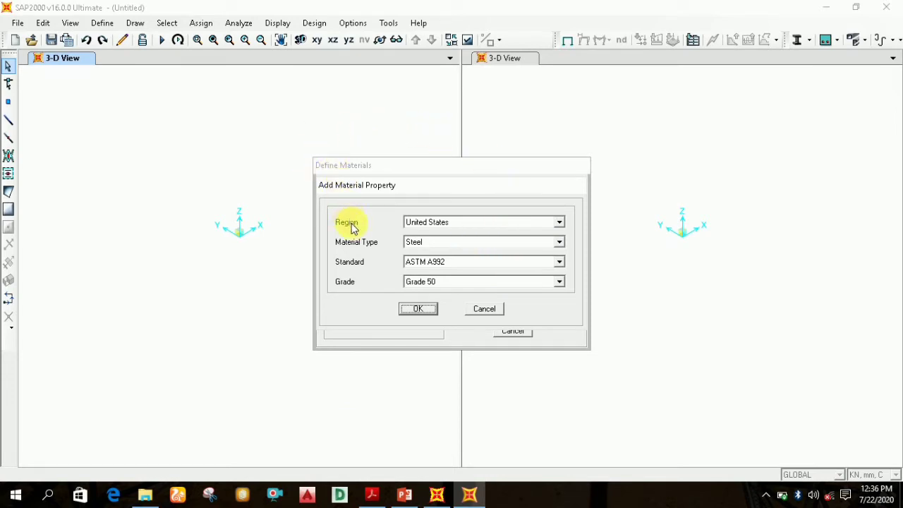
{"action": "left_click", "coordinate": [498, 225]}
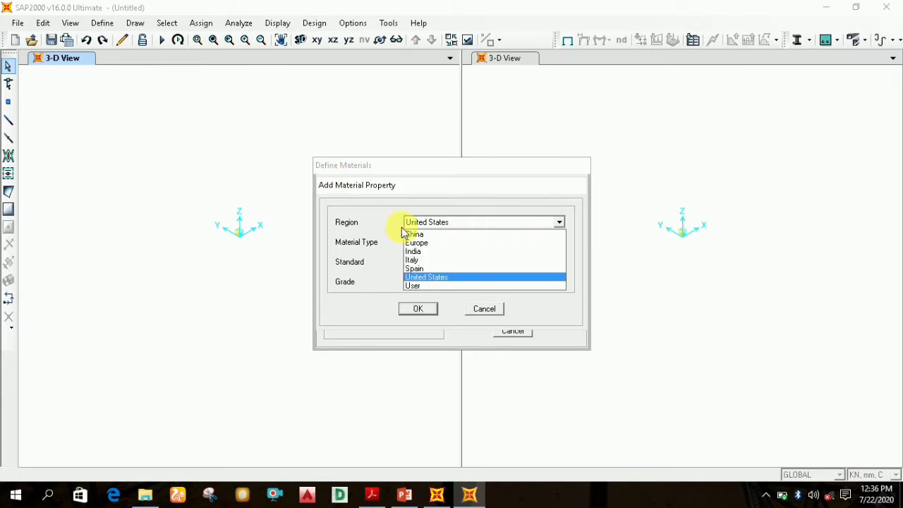
{"action": "left_click", "coordinate": [427, 251]}
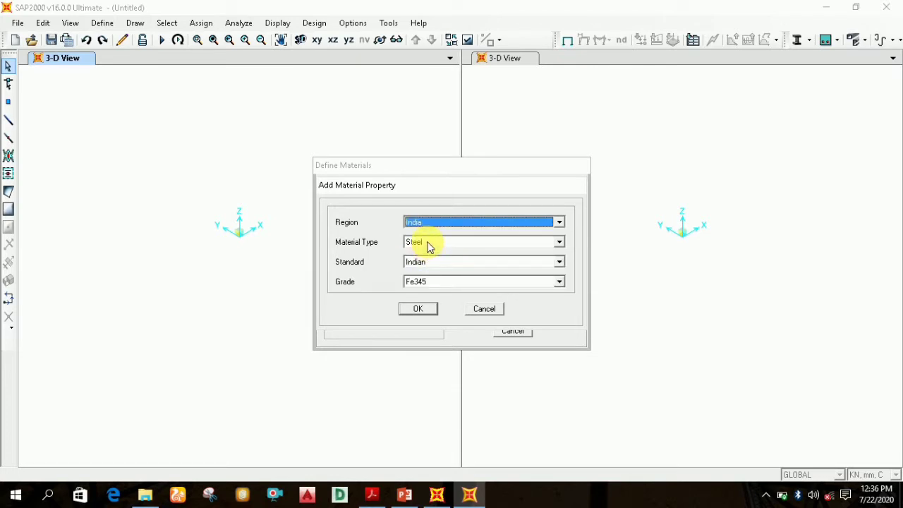
{"action": "left_click", "coordinate": [429, 244]}
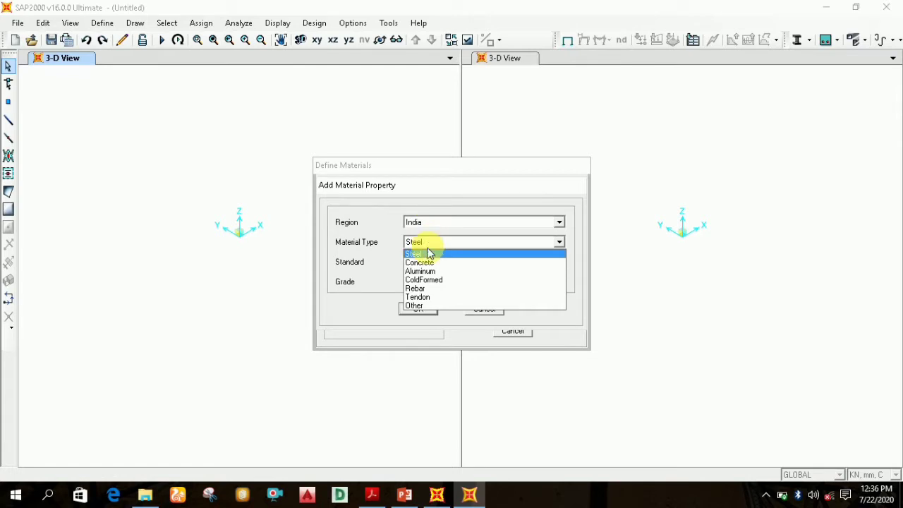
{"action": "left_click", "coordinate": [430, 263]}
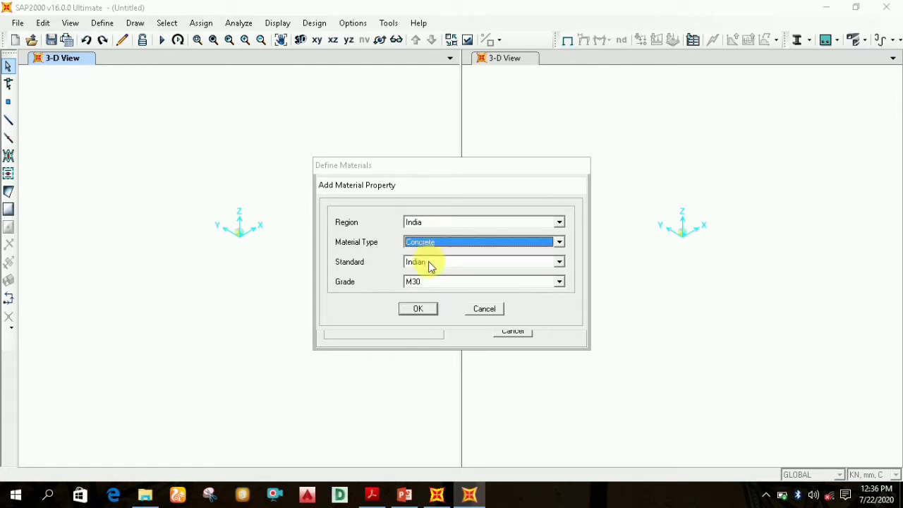
{"action": "left_click", "coordinate": [431, 284]}
{"action": "left_click", "coordinate": [425, 294]}
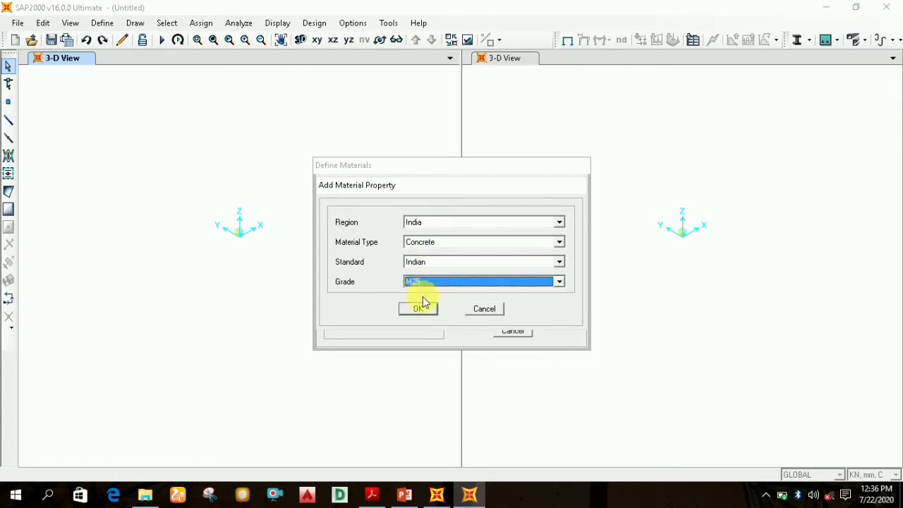
{"action": "left_click", "coordinate": [423, 304]}
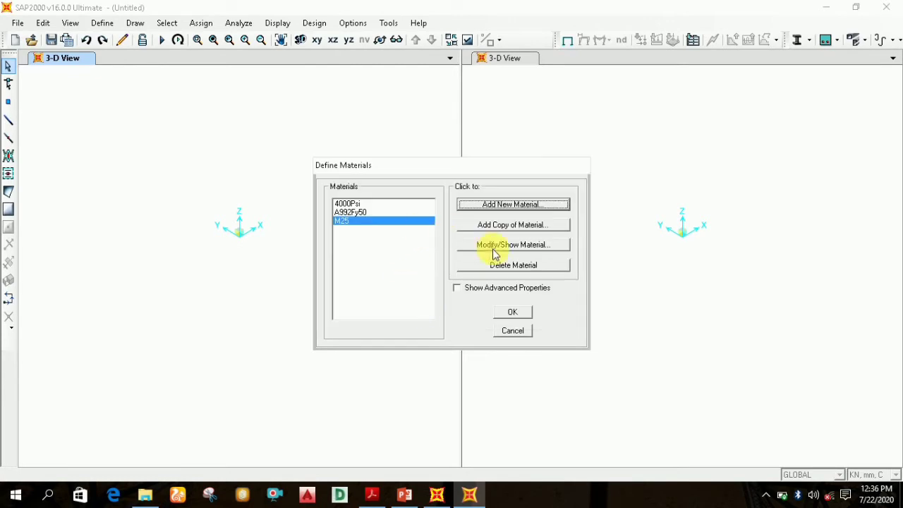
Open the M25 material's property data in SAP2000 16 as a reference, and switch to the SAP2000 14 model.
{"action": "left_click", "coordinate": [494, 251]}
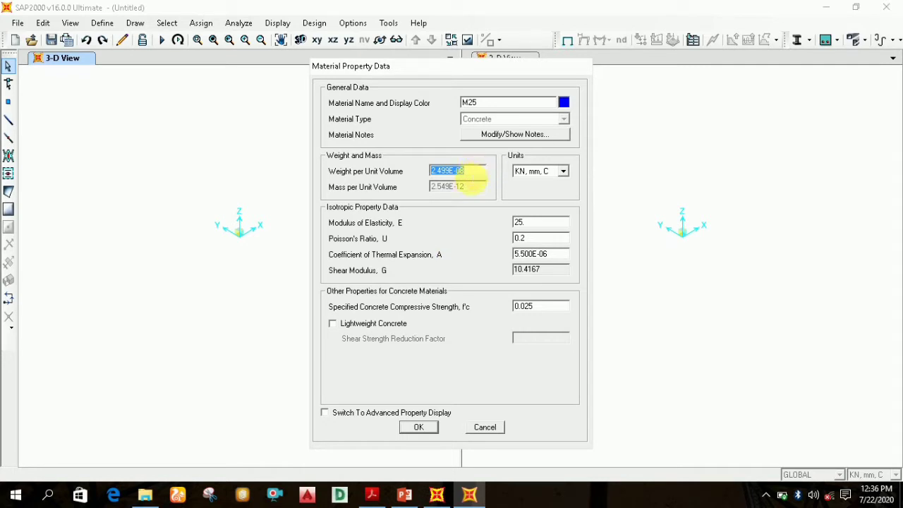
{"action": "left_click", "coordinate": [437, 494]}
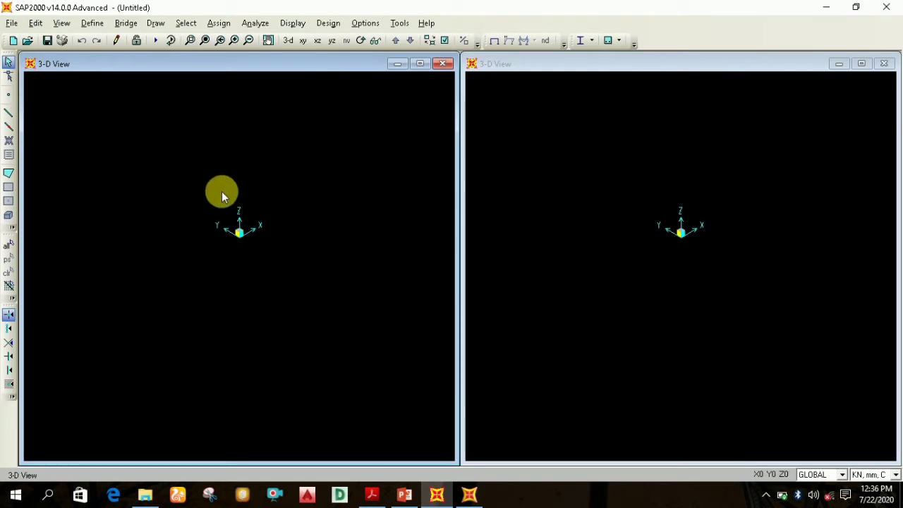
{"action": "left_click", "coordinate": [91, 24]}
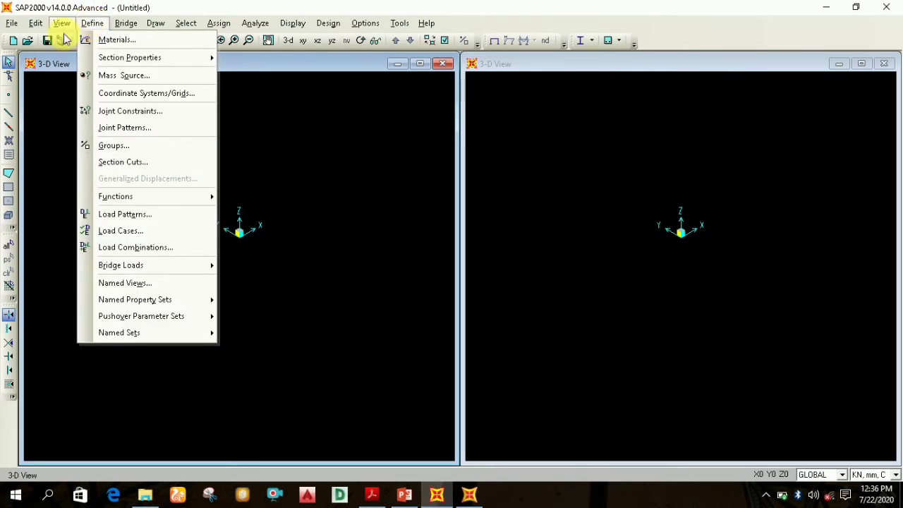
{"action": "left_click", "coordinate": [469, 494]}
{"action": "left_click", "coordinate": [470, 499]}
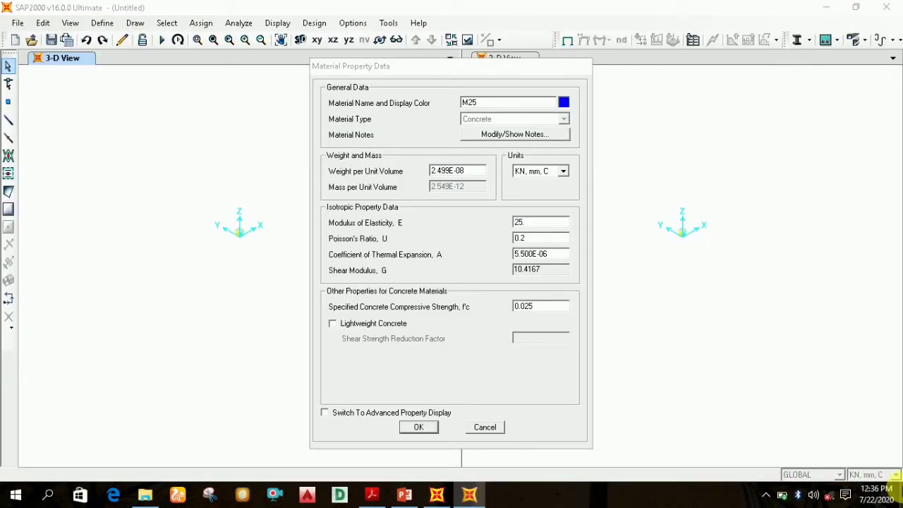
{"action": "left_click", "coordinate": [901, 492]}
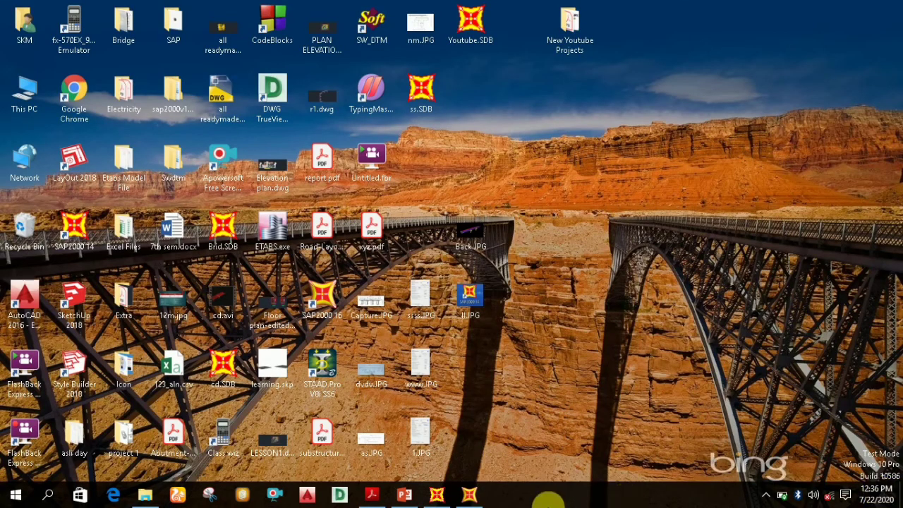
{"action": "left_click", "coordinate": [439, 496]}
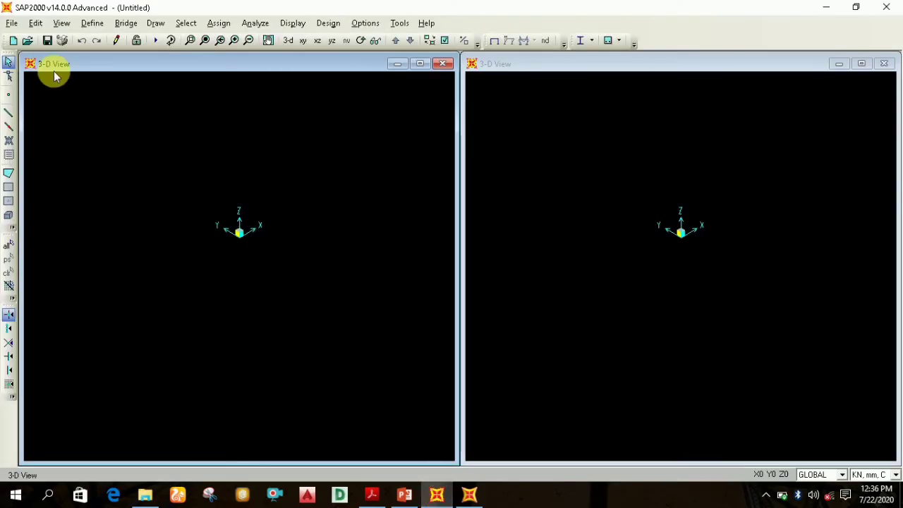
Start a new material definition in SAP2000 14, named M25 with material type Concrete.
{"action": "left_click", "coordinate": [88, 23]}
{"action": "left_click", "coordinate": [107, 39]}
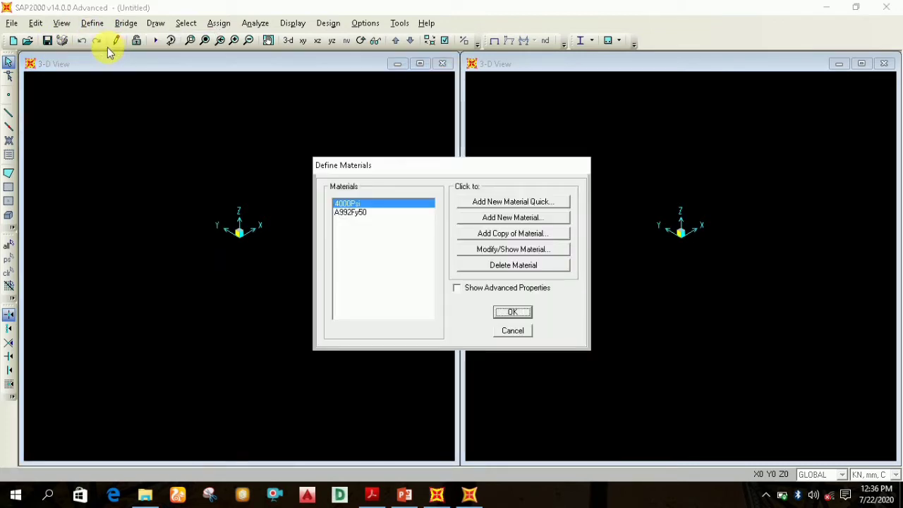
{"action": "left_click", "coordinate": [502, 218]}
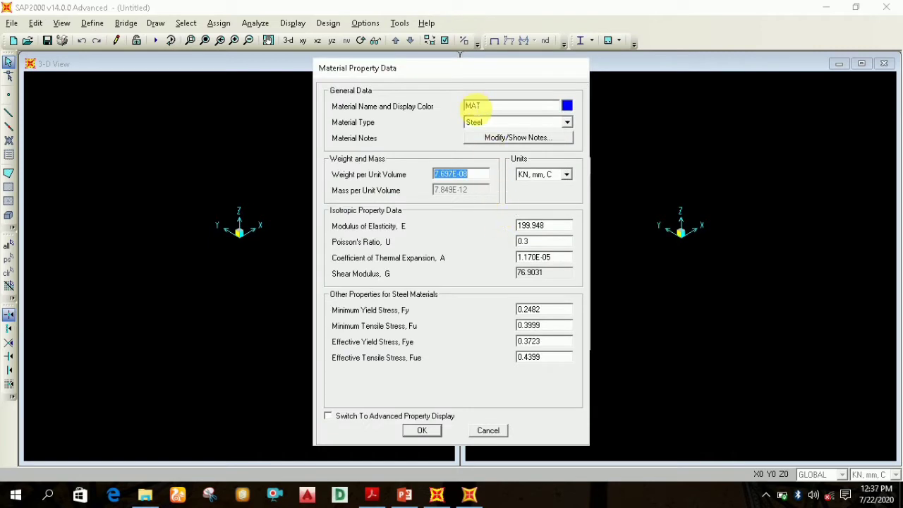
{"action": "left_click", "coordinate": [492, 106]}
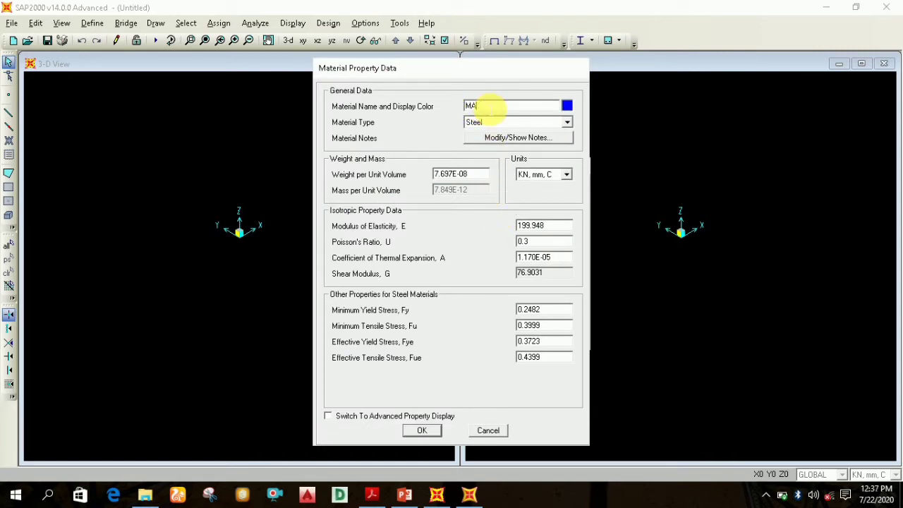
{"action": "type", "text": "M"}
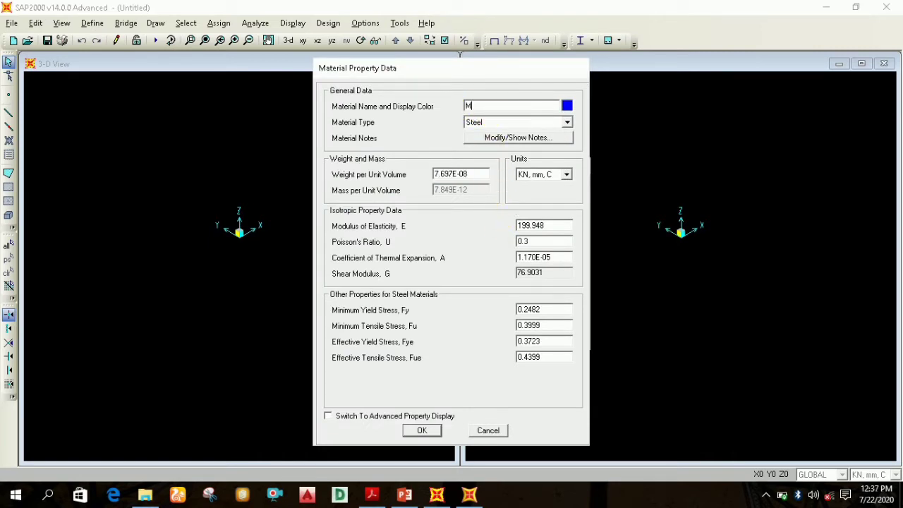
{"action": "left_click", "coordinate": [523, 123]}
{"action": "left_click", "coordinate": [508, 143]}
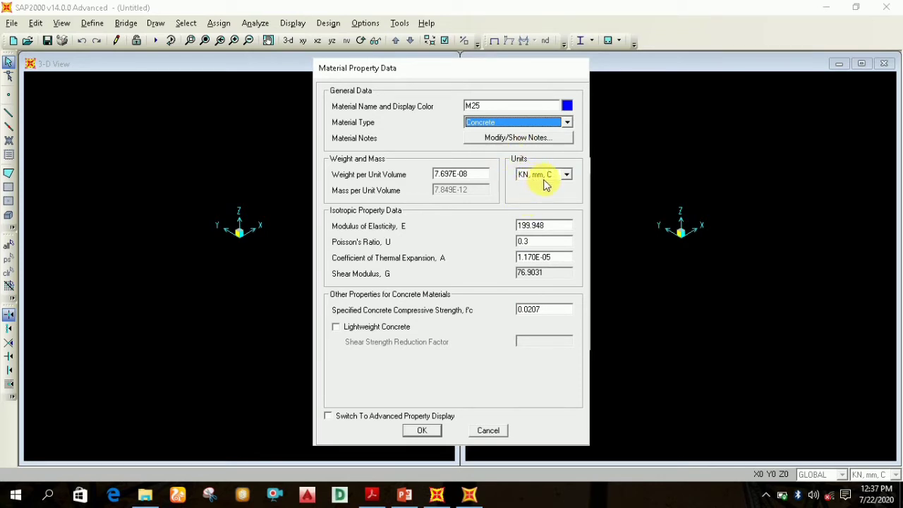
Check M25 in SAP2000 16 and set the new material's weight per unit volume in SAP2000 14 to 2.499E-08.
{"action": "left_click", "coordinate": [468, 497]}
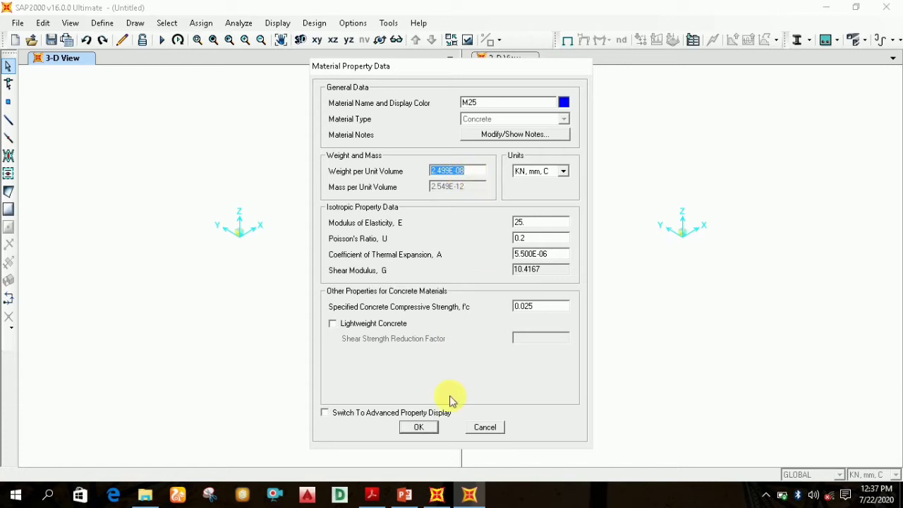
{"action": "left_click", "coordinate": [437, 493]}
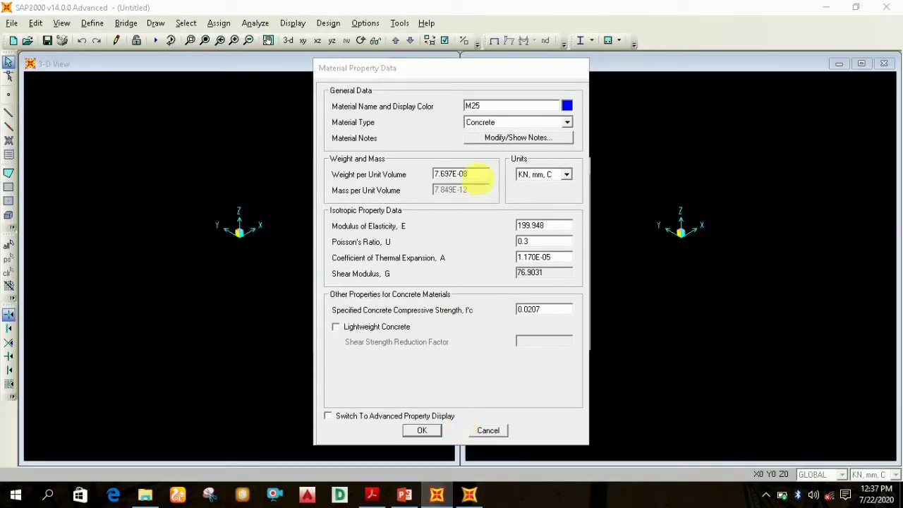
{"action": "left_click", "coordinate": [465, 175]}
{"action": "type", "text": "2"}
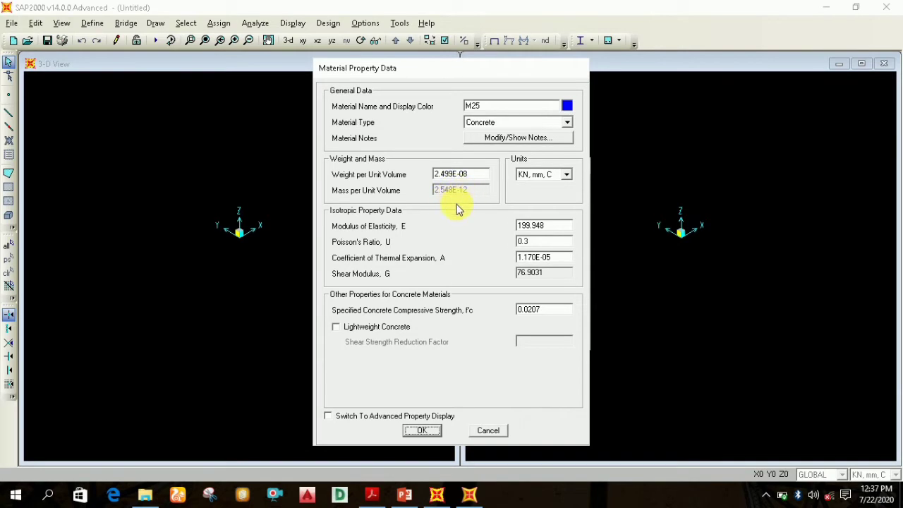
Compare the M25 mass per unit volume and isotropic properties between the SAP2000 16 and SAP2000 14 material definitions.
{"action": "left_click", "coordinate": [470, 495]}
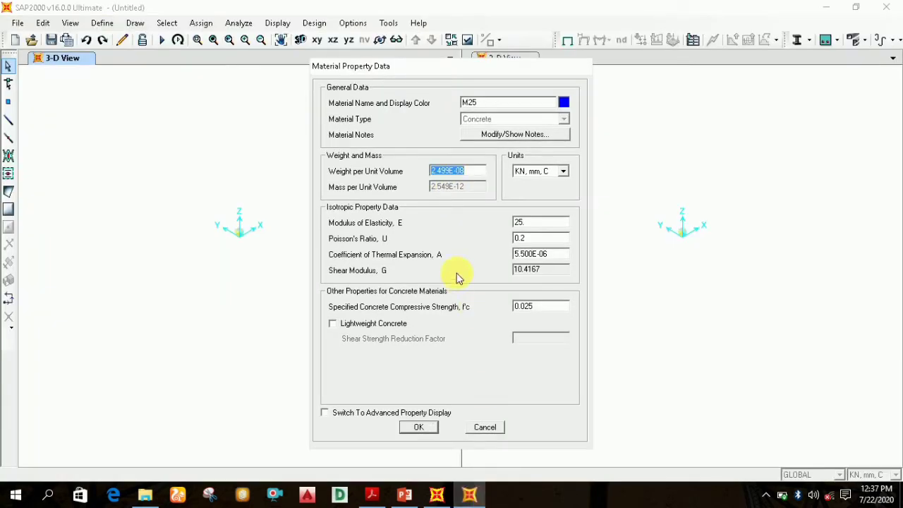
{"action": "left_click", "coordinate": [474, 498]}
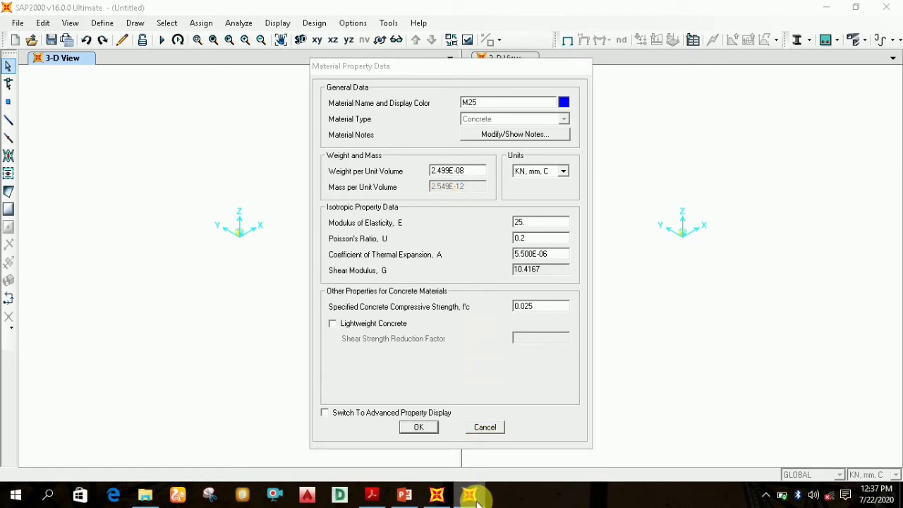
{"action": "left_click", "coordinate": [437, 495]}
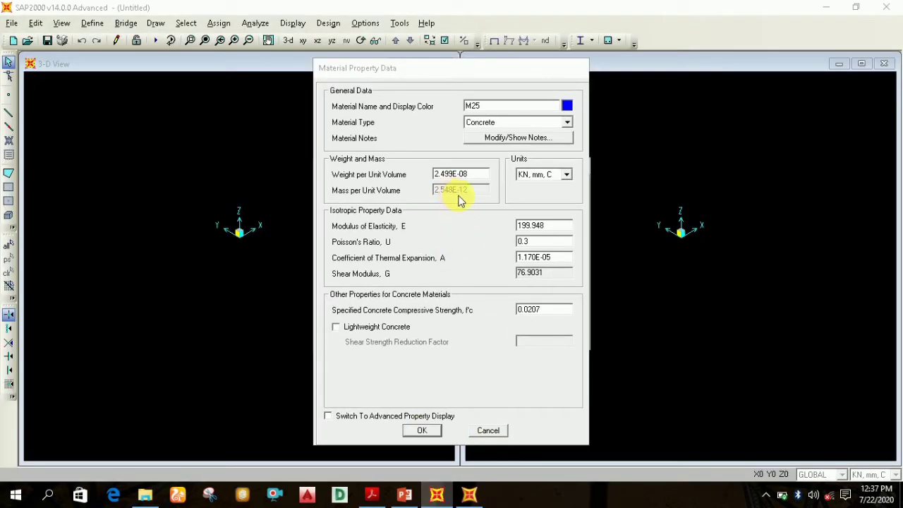
{"action": "left_click", "coordinate": [470, 495]}
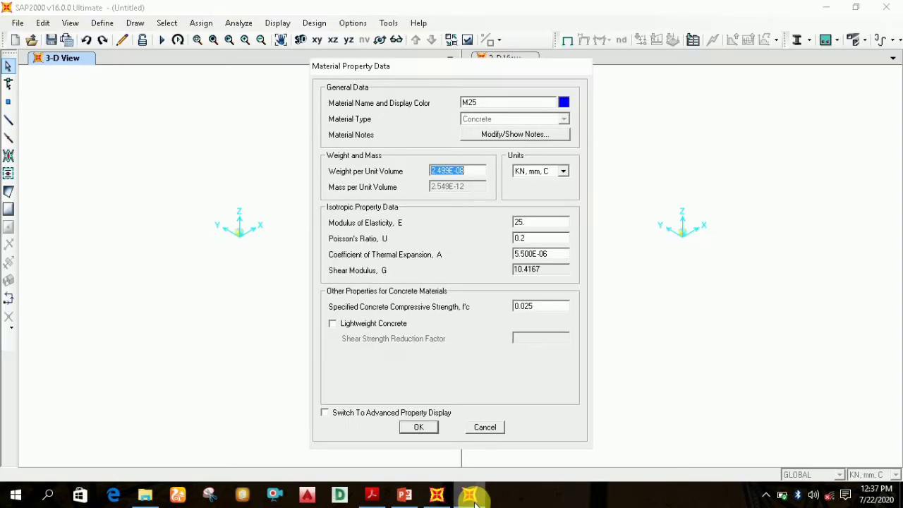
{"action": "left_click", "coordinate": [473, 496]}
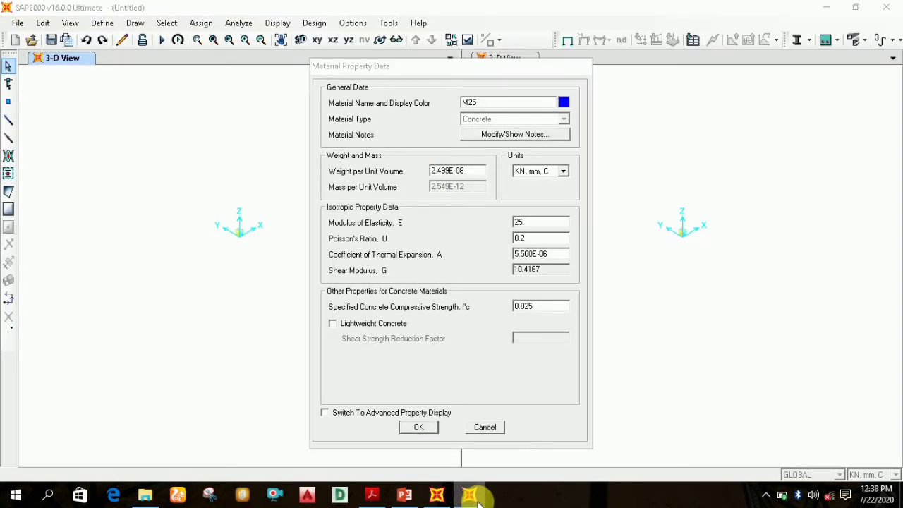
{"action": "left_click", "coordinate": [439, 496]}
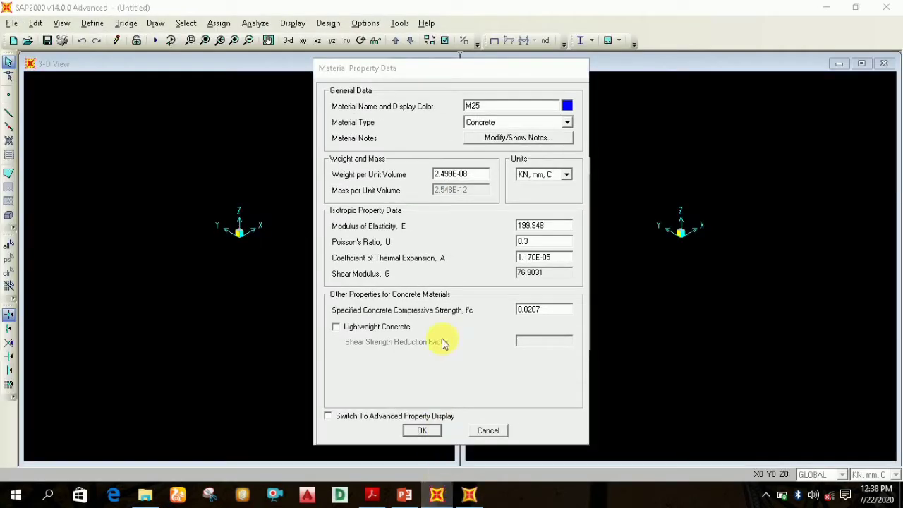
{"action": "left_click", "coordinate": [469, 495]}
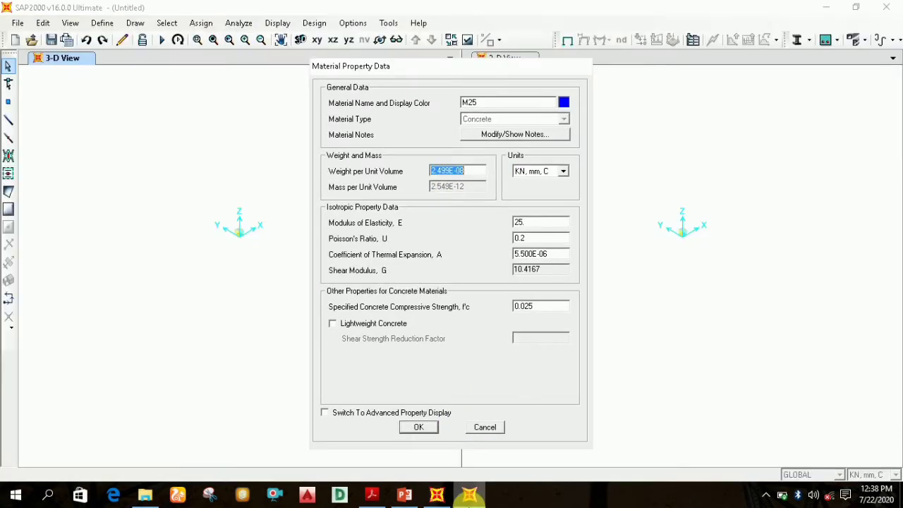
{"action": "left_click", "coordinate": [470, 495]}
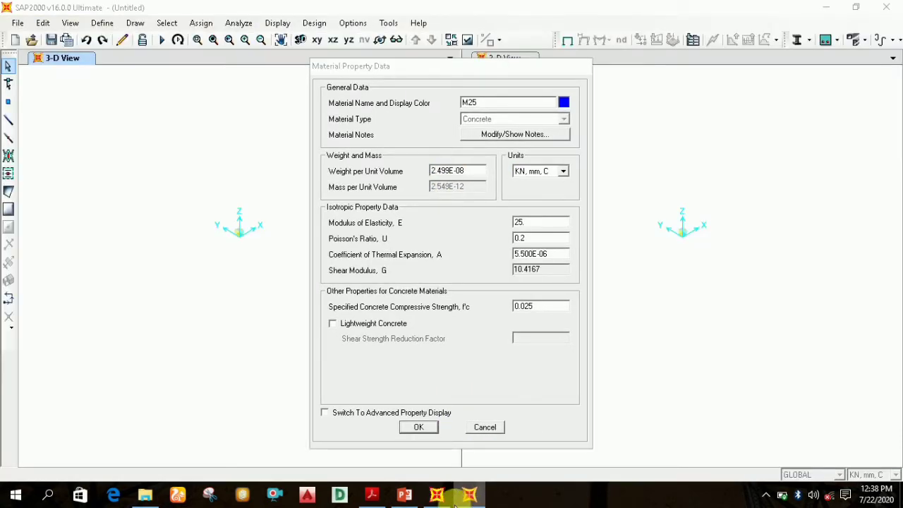
{"action": "left_click", "coordinate": [439, 496]}
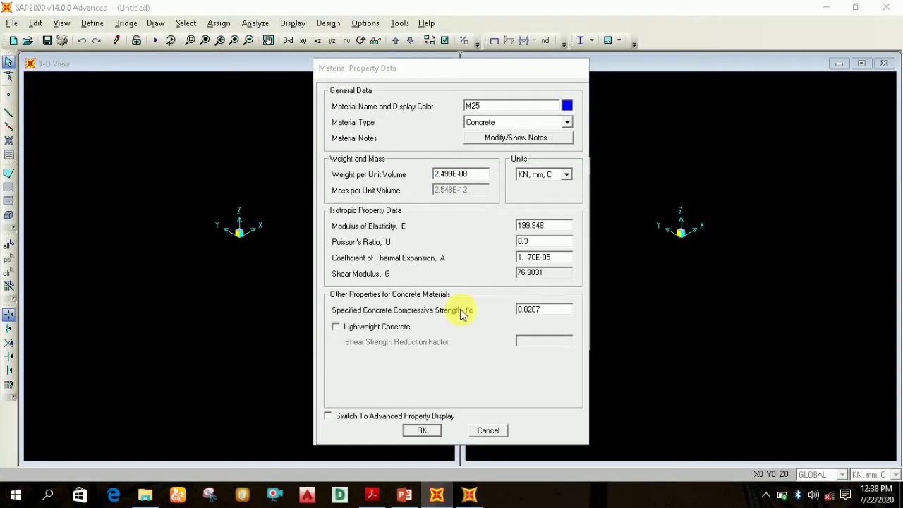
{"action": "left_click", "coordinate": [470, 495]}
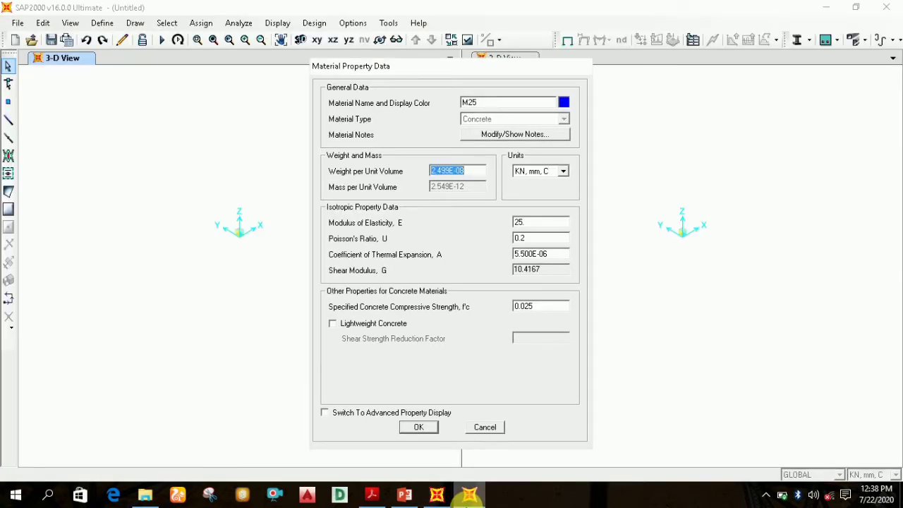
{"action": "left_click", "coordinate": [468, 495]}
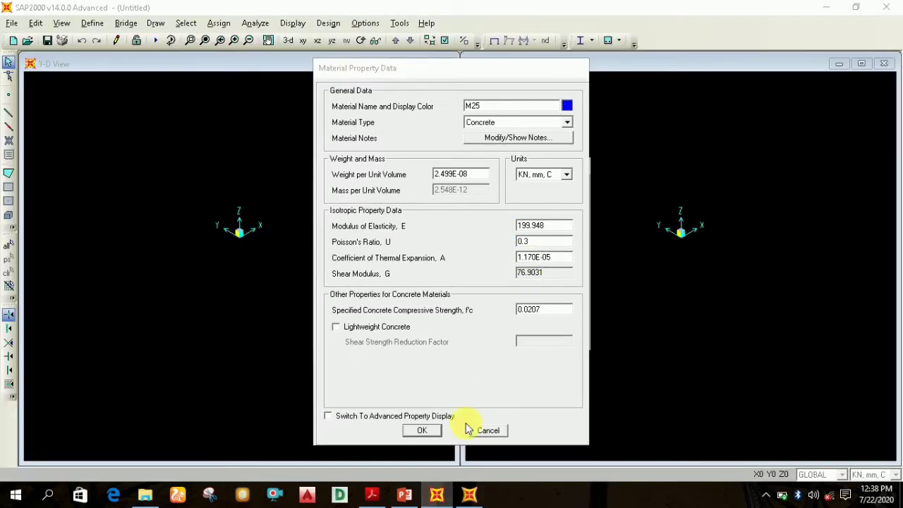
Set the M25 modulus of elasticity to 25 and Poisson's ratio to 0.2 in SAP2000 14, checking against SAP2000 16.
{"action": "double_click", "coordinate": [557, 225]}
{"action": "type", "text": "25"}
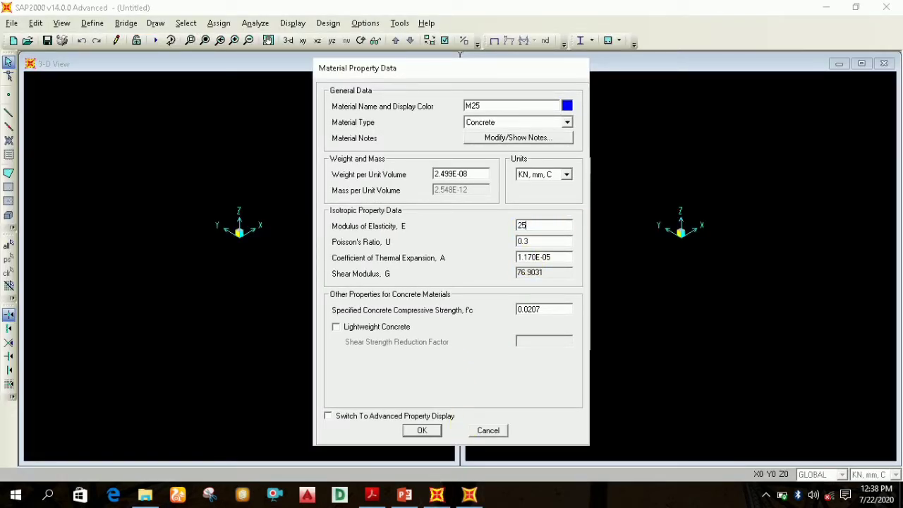
{"action": "key", "text": "Tab"}
{"action": "left_click", "coordinate": [469, 495]}
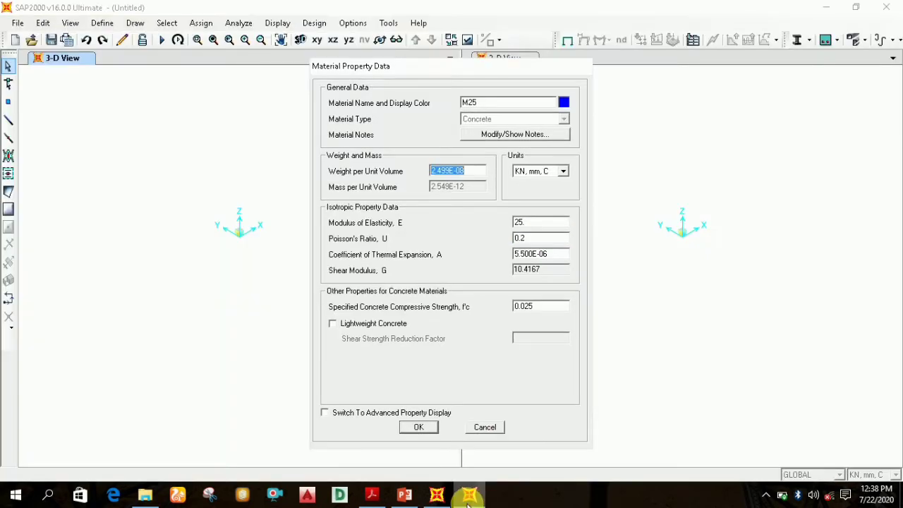
{"action": "left_click", "coordinate": [438, 495]}
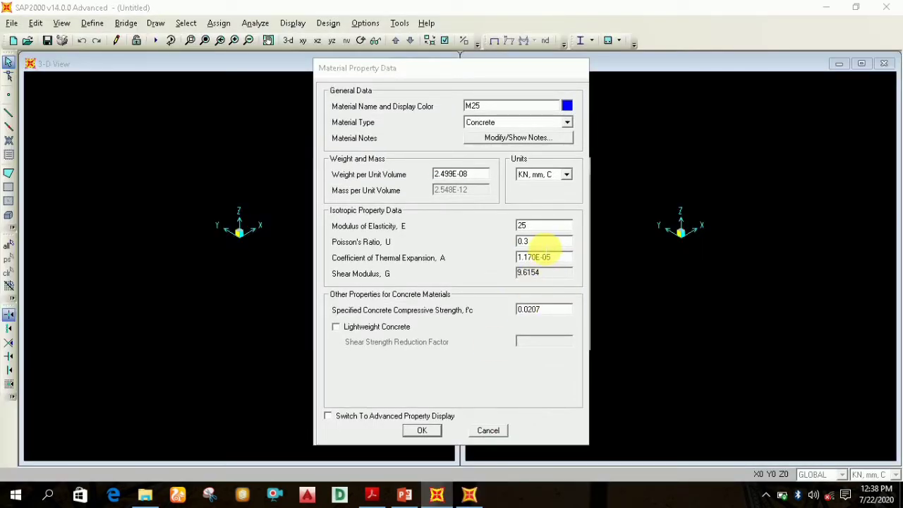
{"action": "type", "text": "2"}
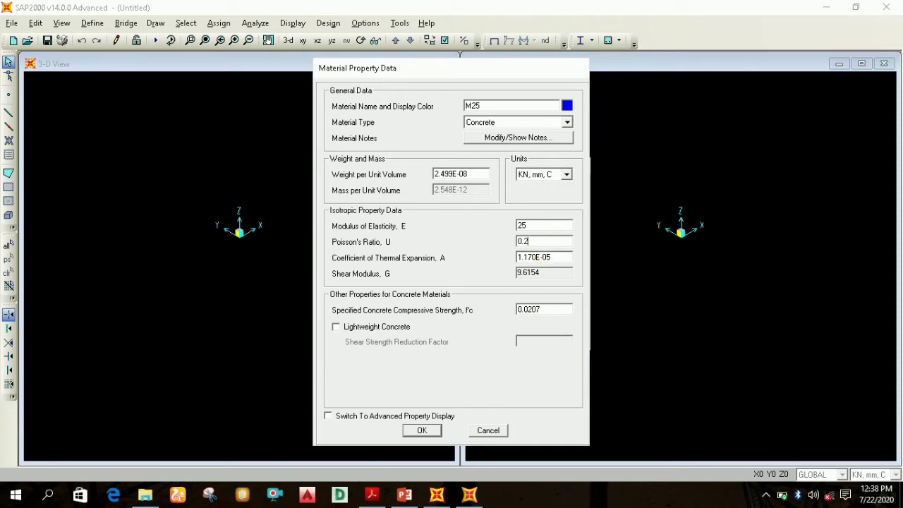
{"action": "key", "text": "Tab"}
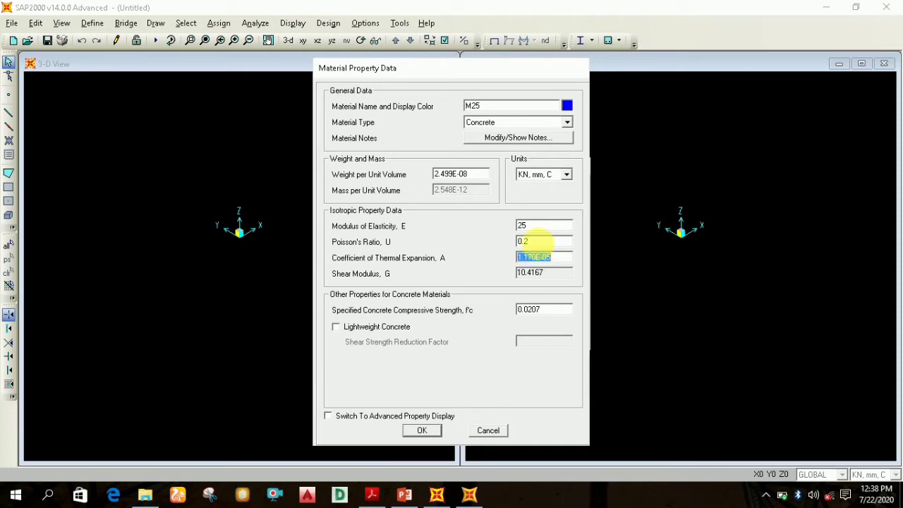
Set the M25 coefficient of thermal expansion to 5.500E-06 in SAP2000 14, copying the value from SAP2000 16.
{"action": "left_click", "coordinate": [468, 494]}
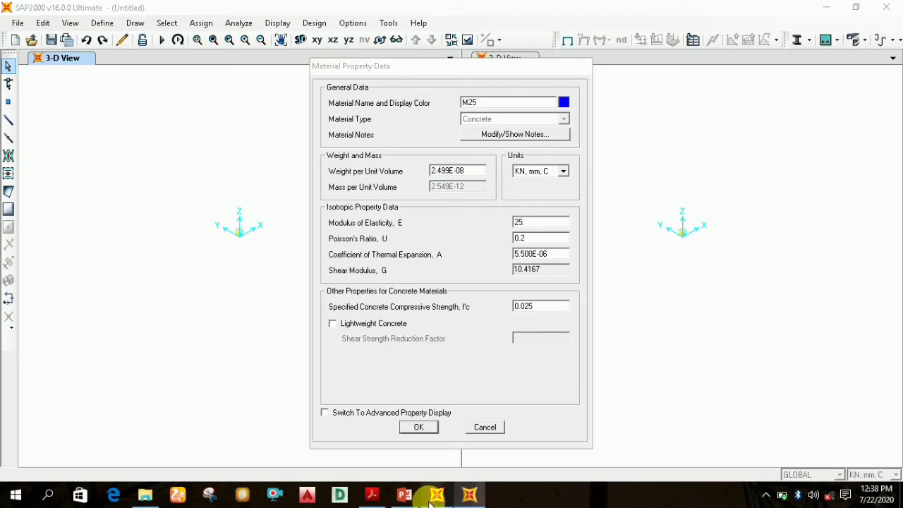
{"action": "left_click", "coordinate": [436, 494]}
{"action": "left_click", "coordinate": [557, 258]}
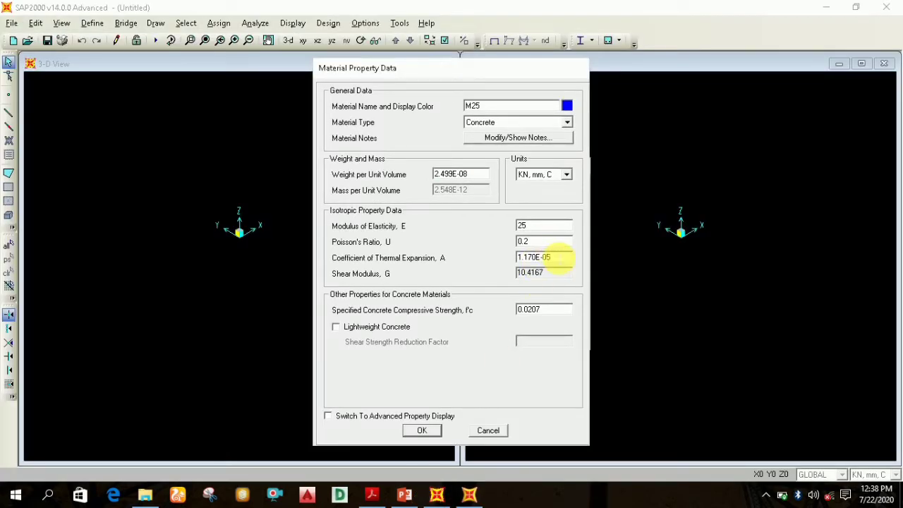
{"action": "type", "text": "5."}
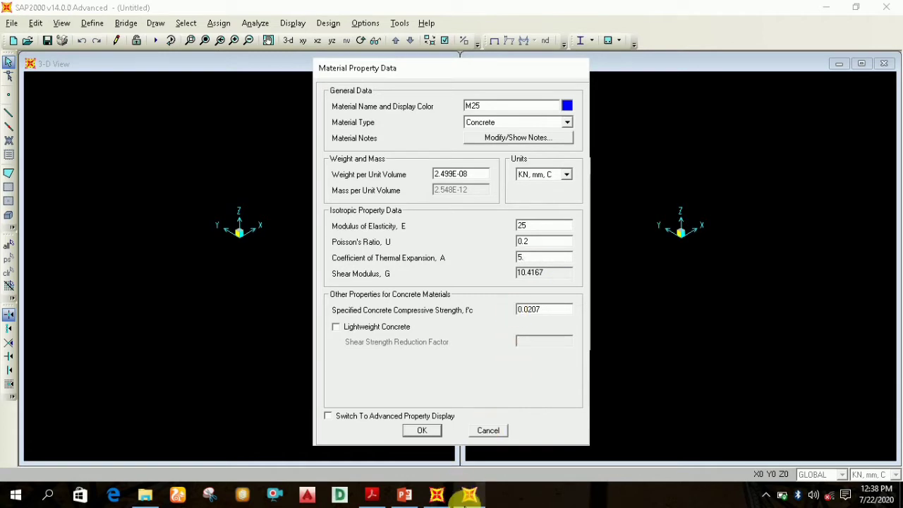
{"action": "left_click", "coordinate": [468, 495]}
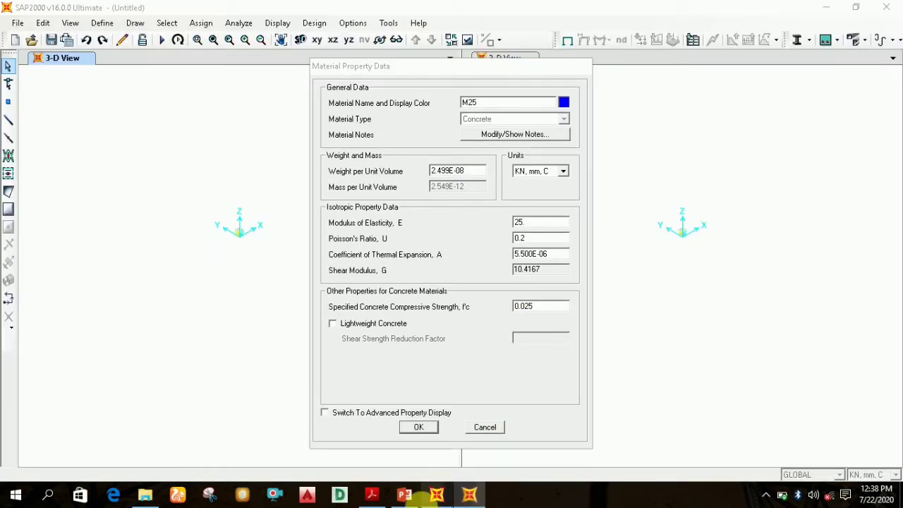
{"action": "left_click", "coordinate": [437, 495]}
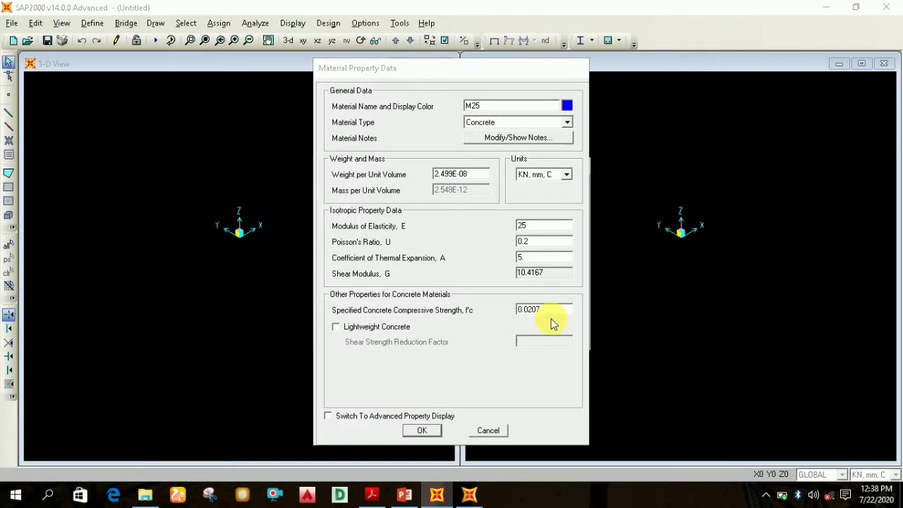
{"action": "left_click", "coordinate": [536, 259]}
{"action": "type", "text": "500E-"}
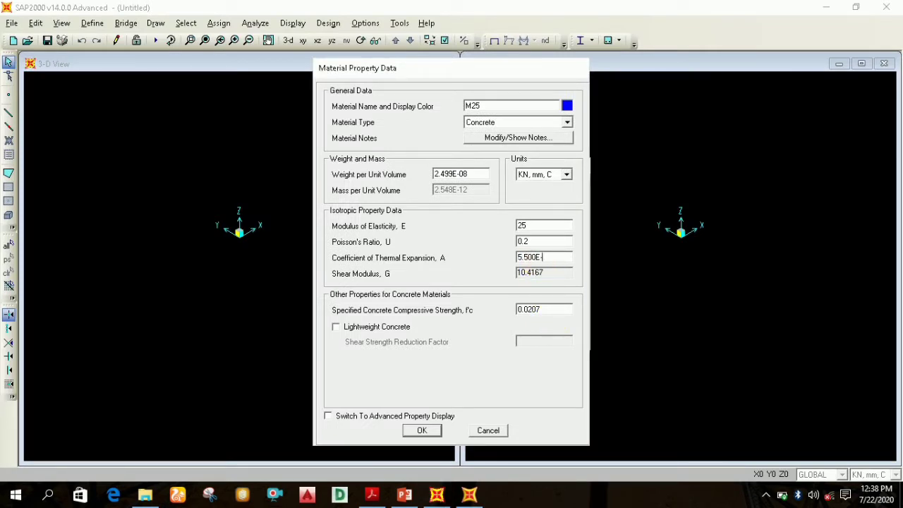
{"action": "left_click", "coordinate": [466, 496]}
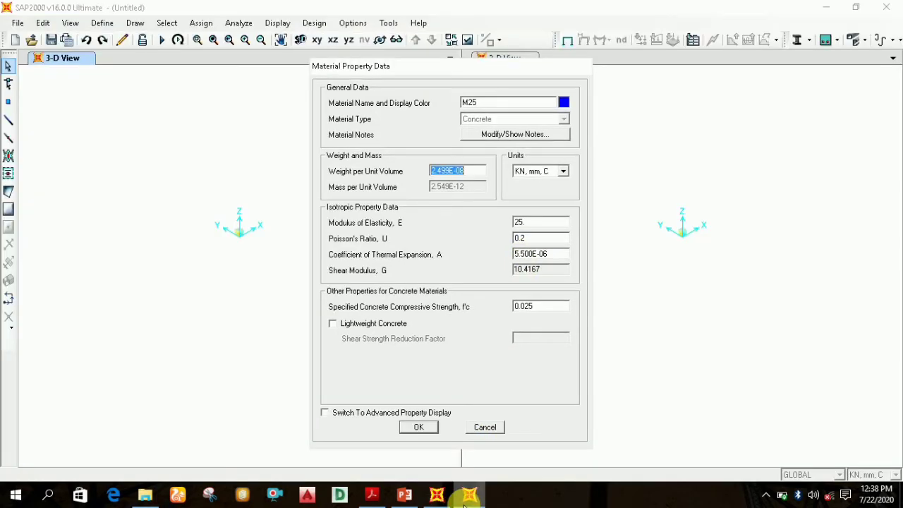
{"action": "left_click", "coordinate": [436, 496]}
{"action": "type", "text": "0E-"}
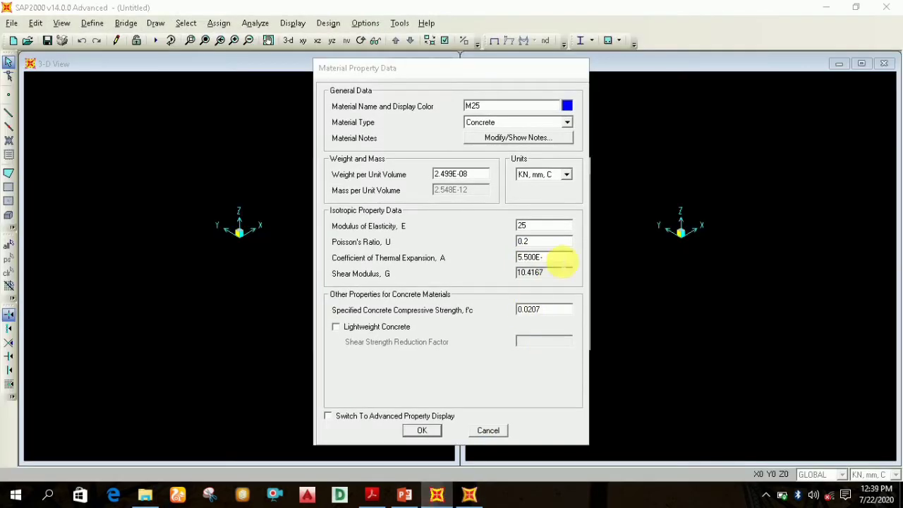
{"action": "left_click", "coordinate": [560, 260]}
{"action": "type", "text": "06"}
{"action": "key", "text": "Tab"}
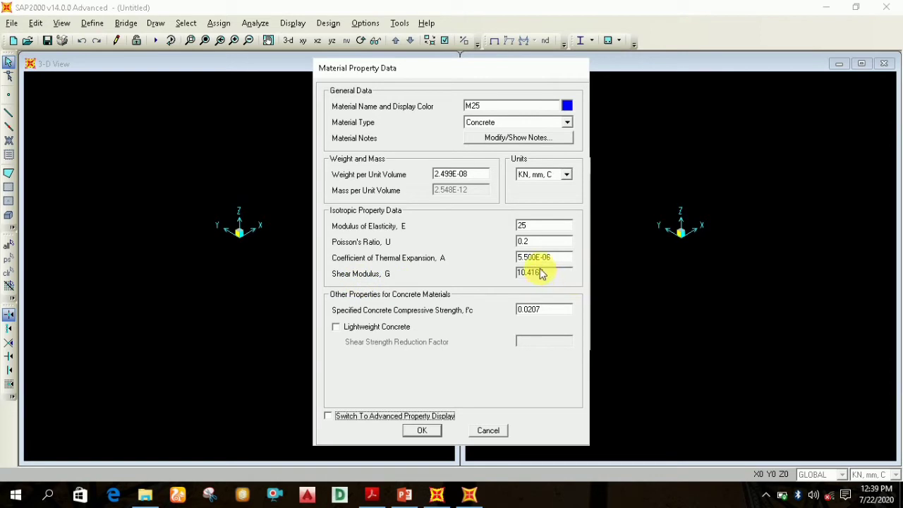
Set the M25 specified concrete compressive strength to 0.025 in SAP2000 14, checking against SAP2000 16, and accept the material definition.
{"action": "left_click", "coordinate": [469, 495]}
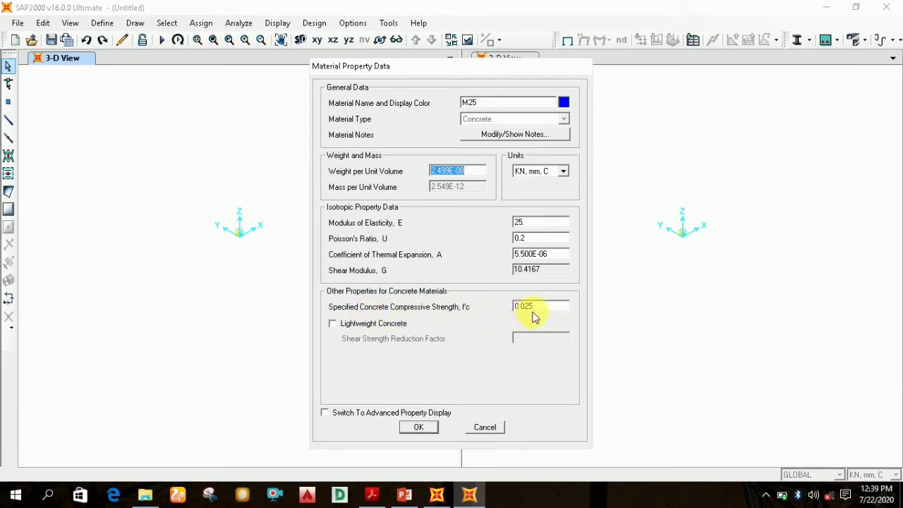
{"action": "left_click", "coordinate": [469, 495]}
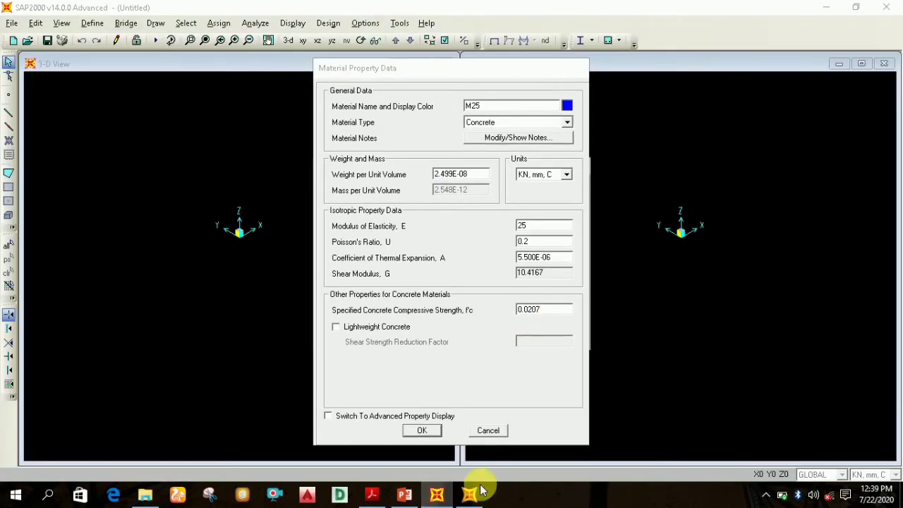
{"action": "left_click", "coordinate": [470, 497]}
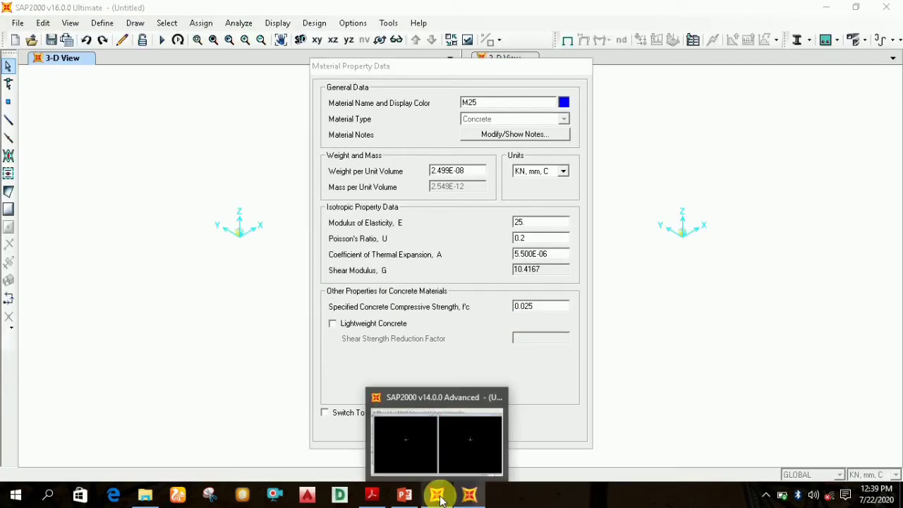
{"action": "left_click", "coordinate": [437, 495]}
{"action": "double_click", "coordinate": [548, 311]}
{"action": "left_click", "coordinate": [552, 313]}
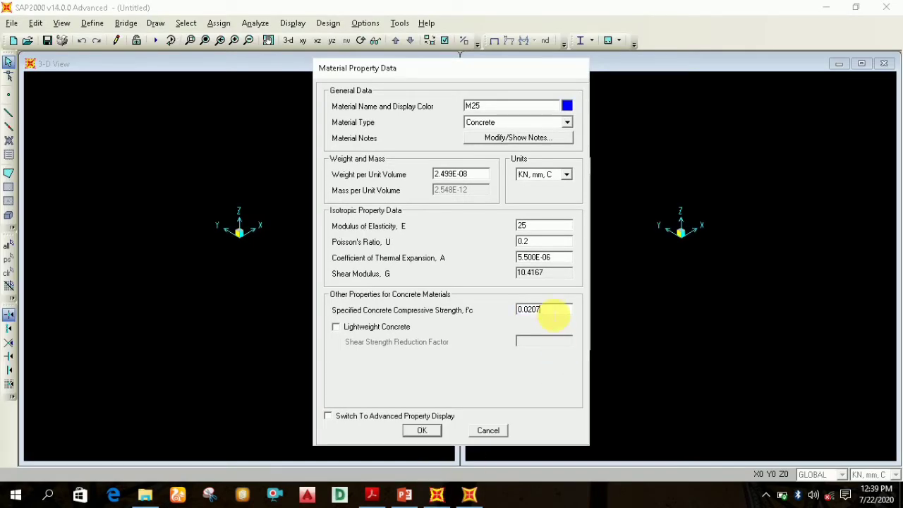
{"action": "type", "text": "5"}
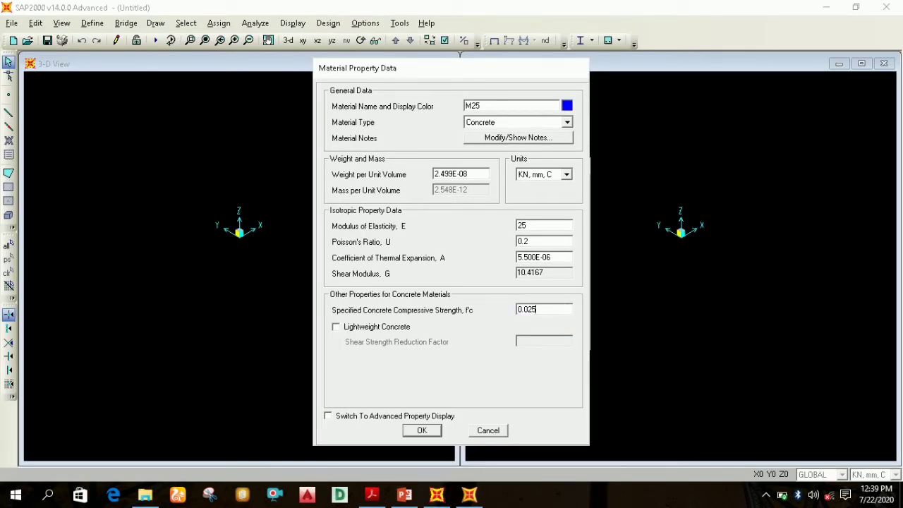
{"action": "left_click", "coordinate": [414, 428]}
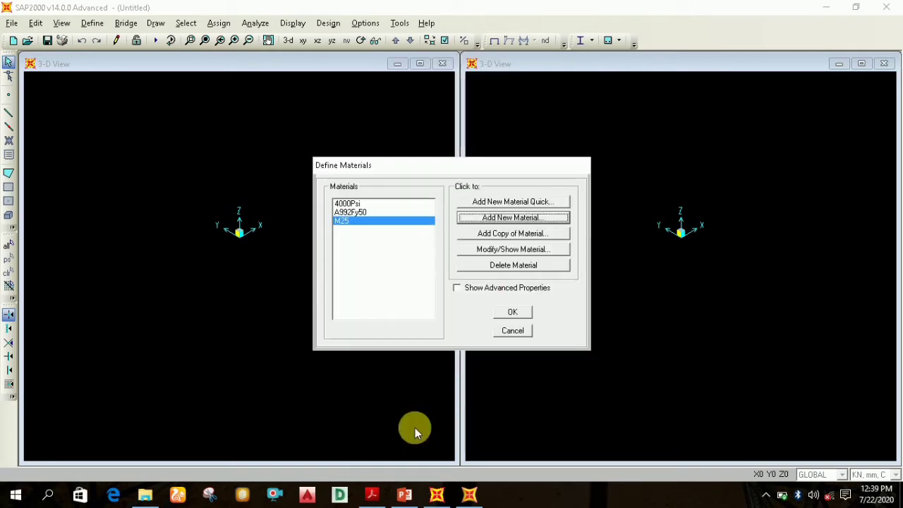
Check the required materials in the PowerPoint notes, switch to SAP2000 16 and close its M25 and material definitions without saving.
{"action": "left_click", "coordinate": [404, 493]}
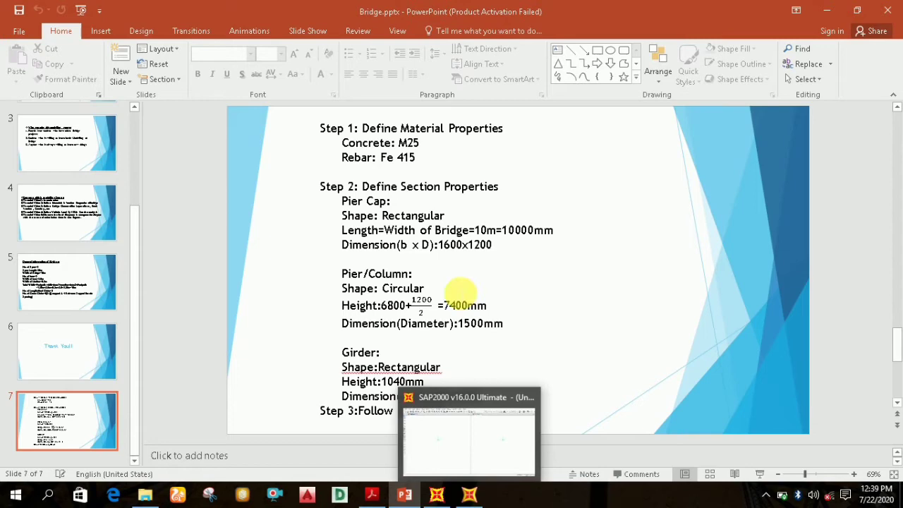
{"action": "left_click", "coordinate": [469, 494]}
{"action": "left_click", "coordinate": [484, 428]}
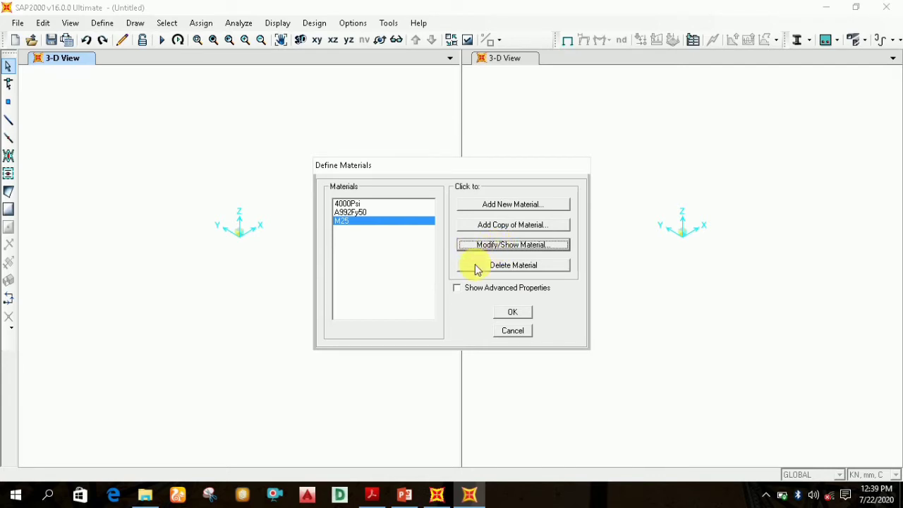
{"action": "left_click", "coordinate": [514, 330]}
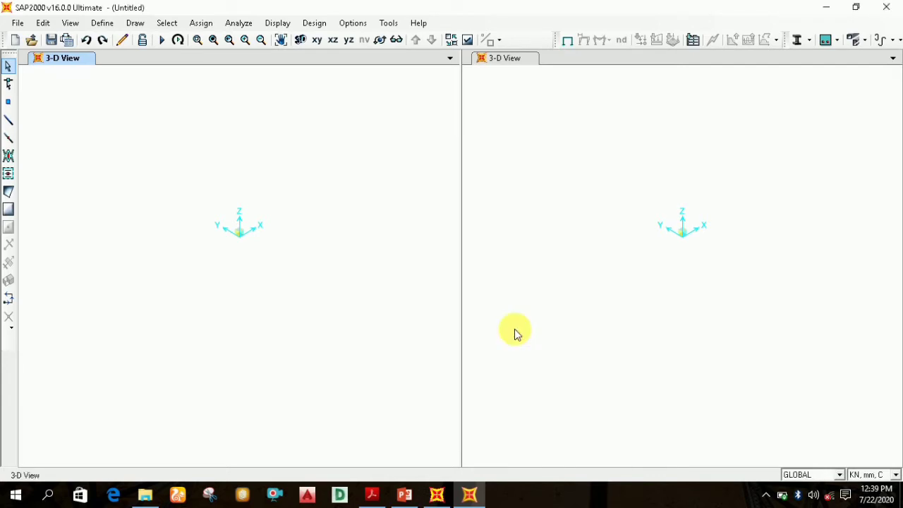
Add a new material in SAP2000 16 with region India, type Rebar, standard Indian and grade HYSD Grade 415.
{"action": "left_click", "coordinate": [102, 23]}
{"action": "left_click", "coordinate": [125, 38]}
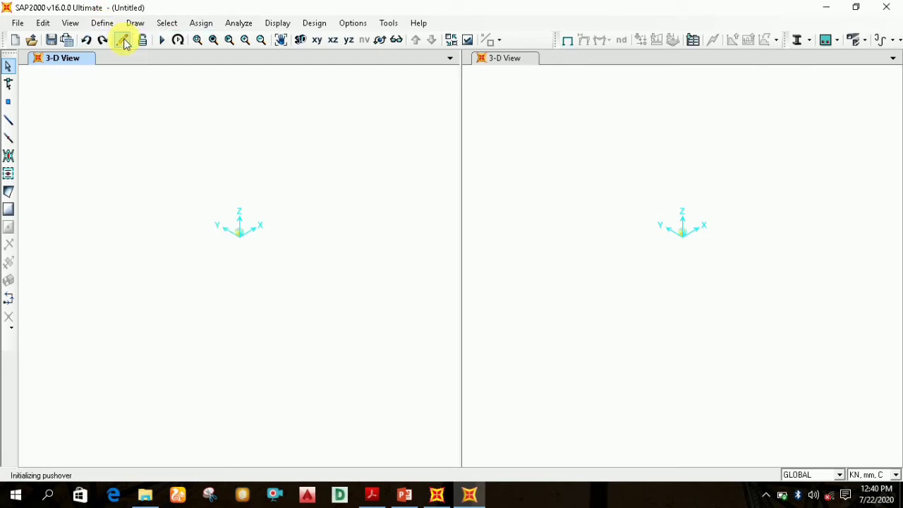
{"action": "left_click", "coordinate": [493, 206]}
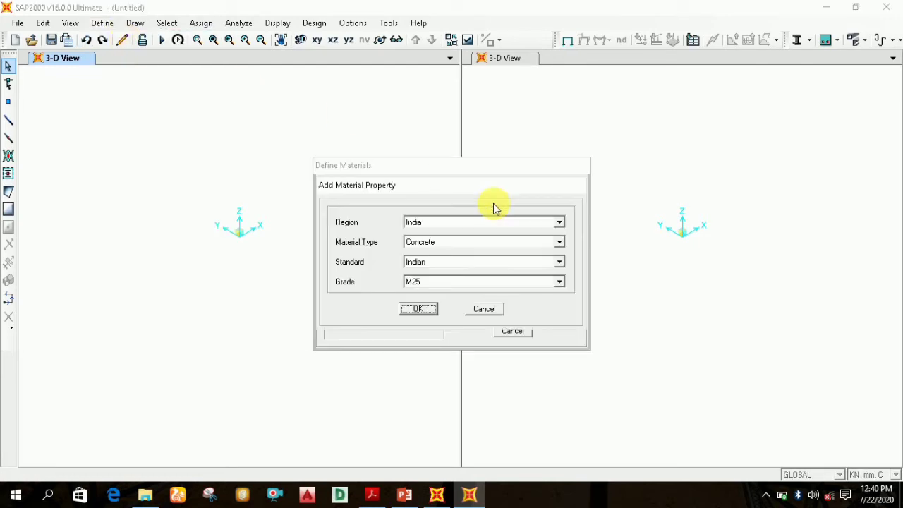
{"action": "left_click", "coordinate": [427, 244]}
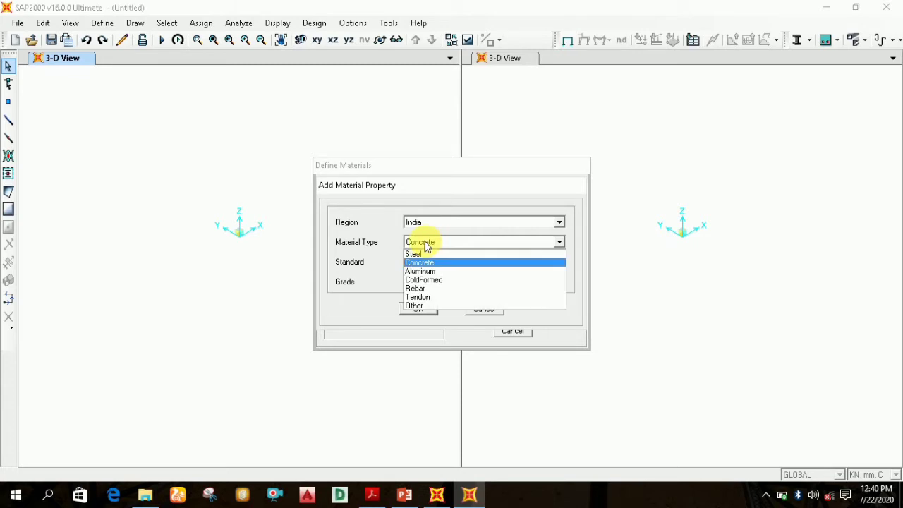
{"action": "left_click", "coordinate": [431, 288]}
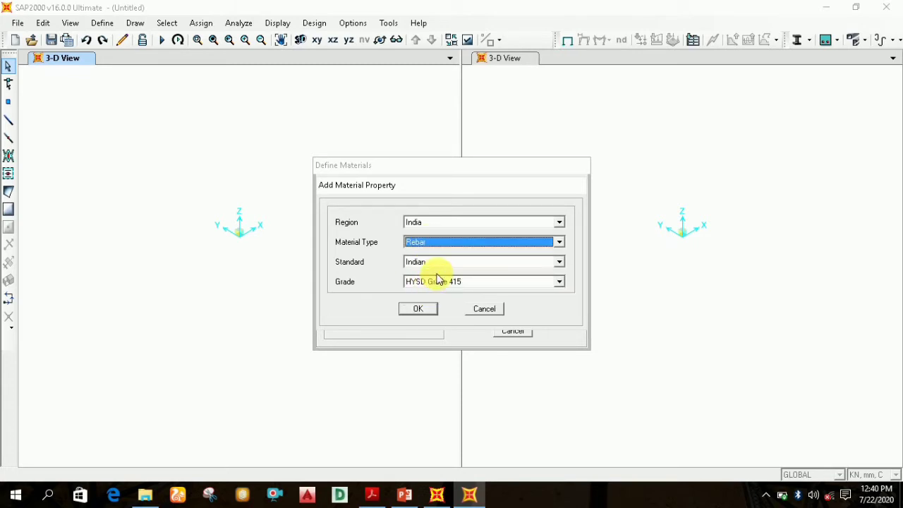
{"action": "left_click", "coordinate": [460, 281]}
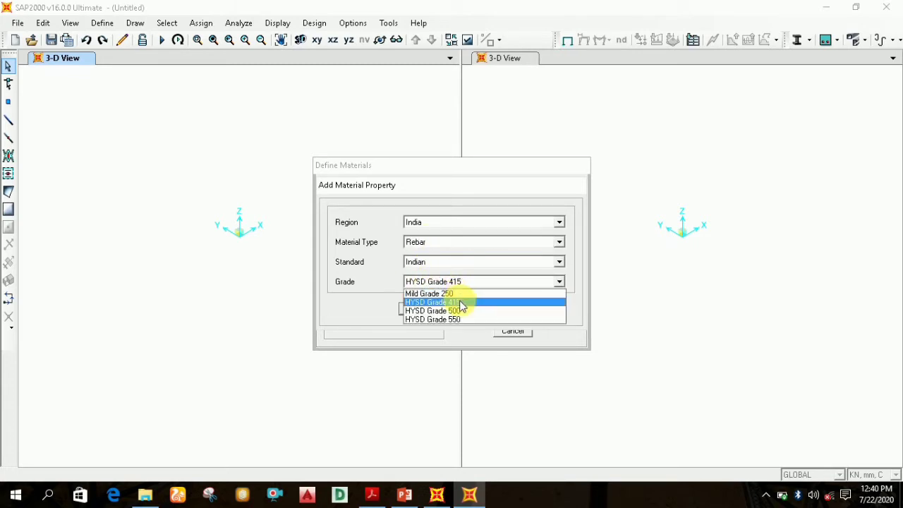
{"action": "left_click", "coordinate": [461, 301]}
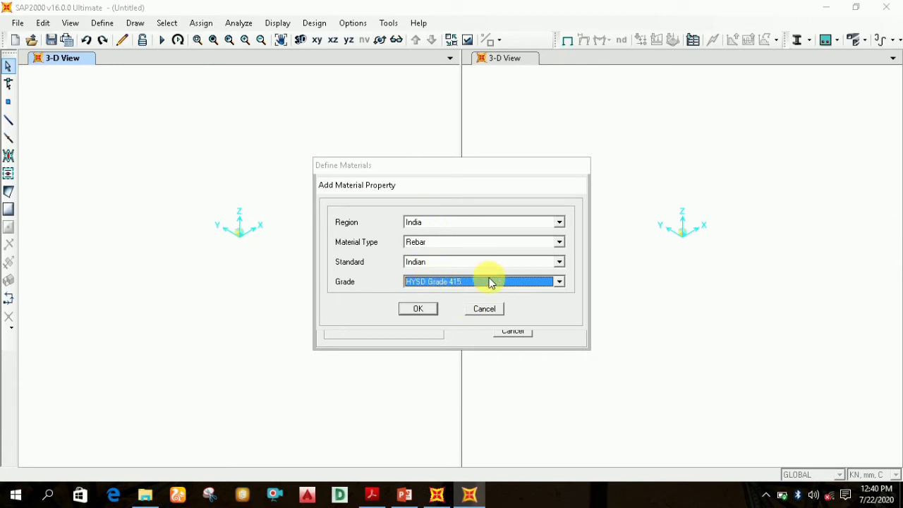
{"action": "left_click", "coordinate": [418, 309]}
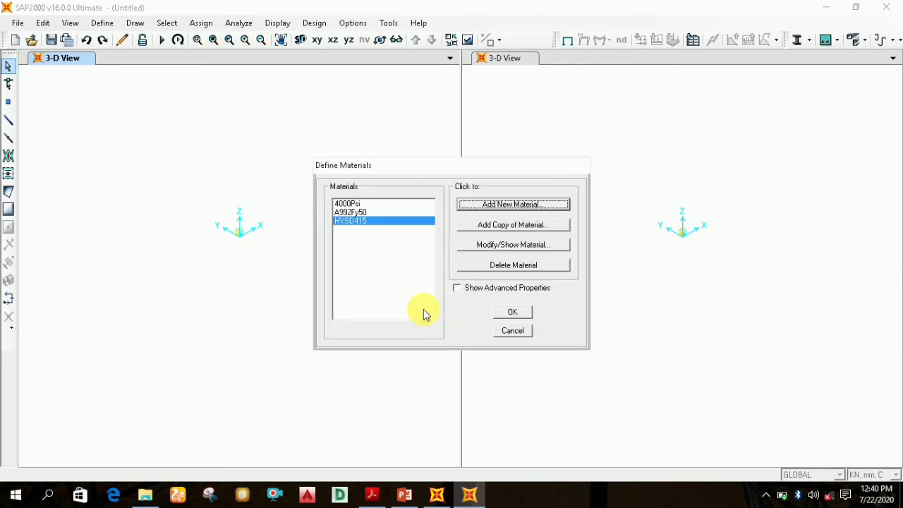
Open the HYSD415 properties in SAP2000 16 and start a new material definition in SAP2000 14.
{"action": "left_click", "coordinate": [513, 245]}
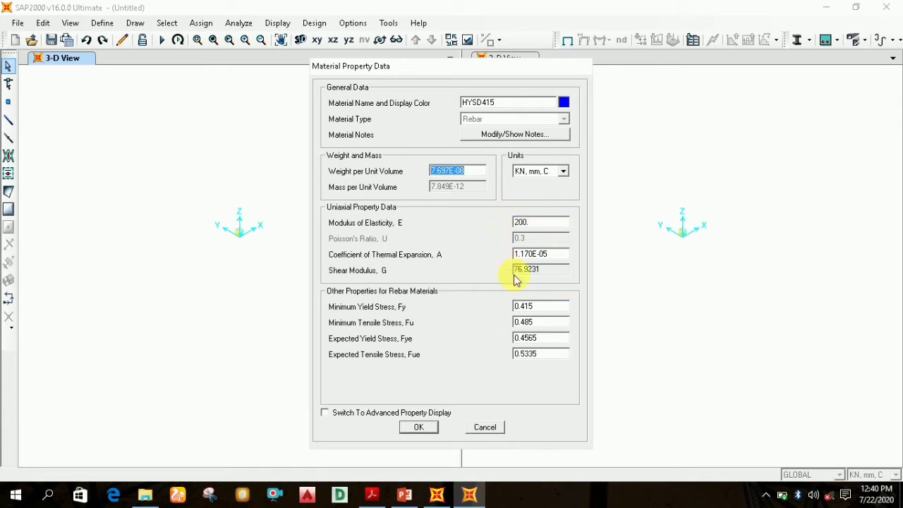
{"action": "left_click", "coordinate": [437, 497]}
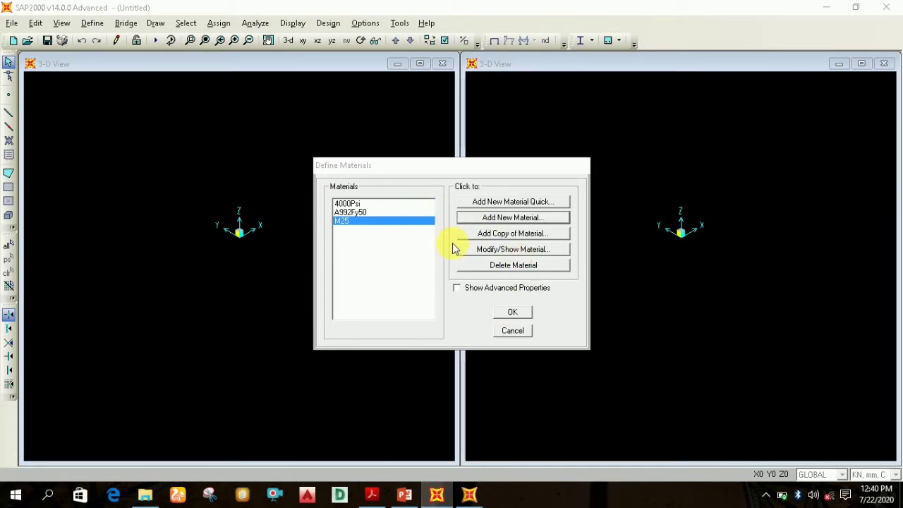
{"action": "left_click", "coordinate": [498, 218]}
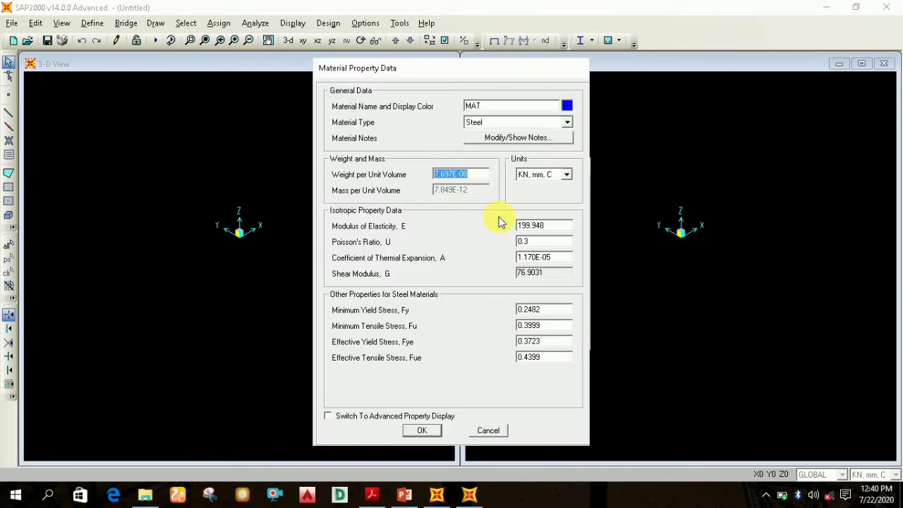
Set the new material's modulus of elasticity to 200 in SAP2000 14 and compare its Poisson's ratio with HYSD415 in SAP2000 16.
{"action": "left_click", "coordinate": [471, 495]}
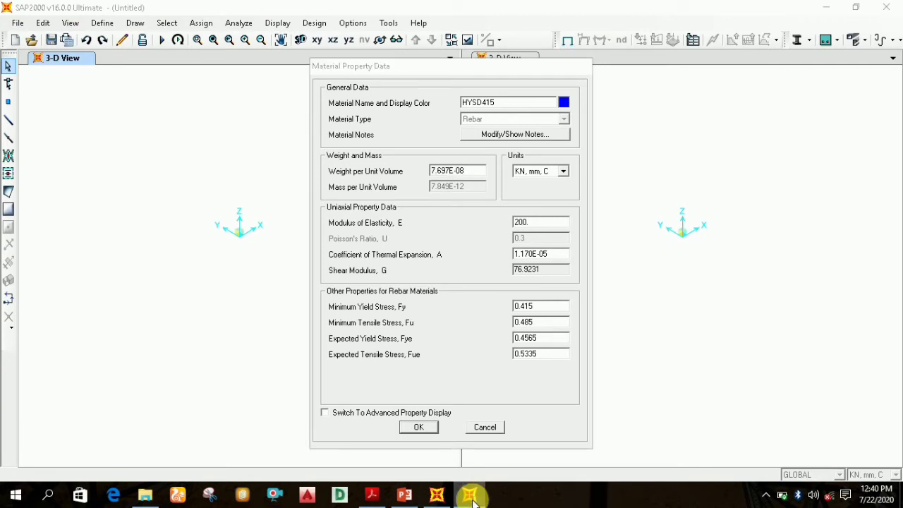
{"action": "left_click", "coordinate": [438, 496]}
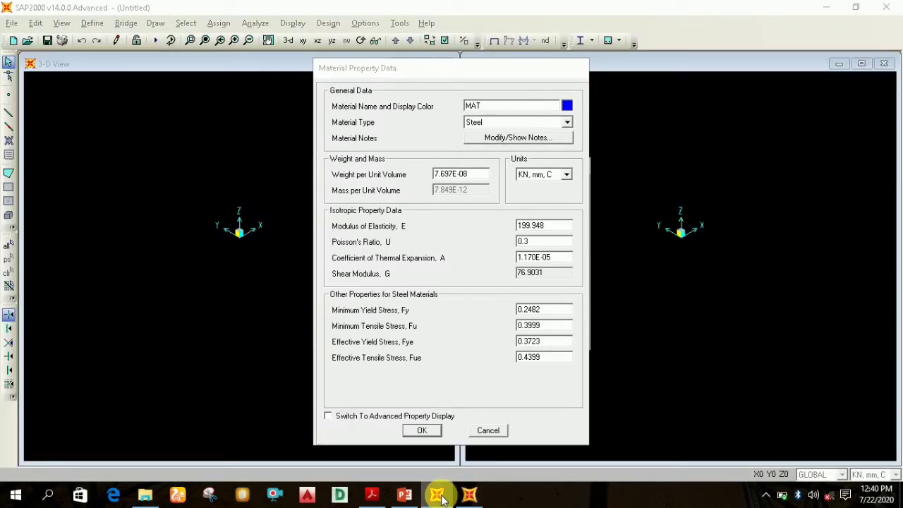
{"action": "left_click", "coordinate": [469, 495]}
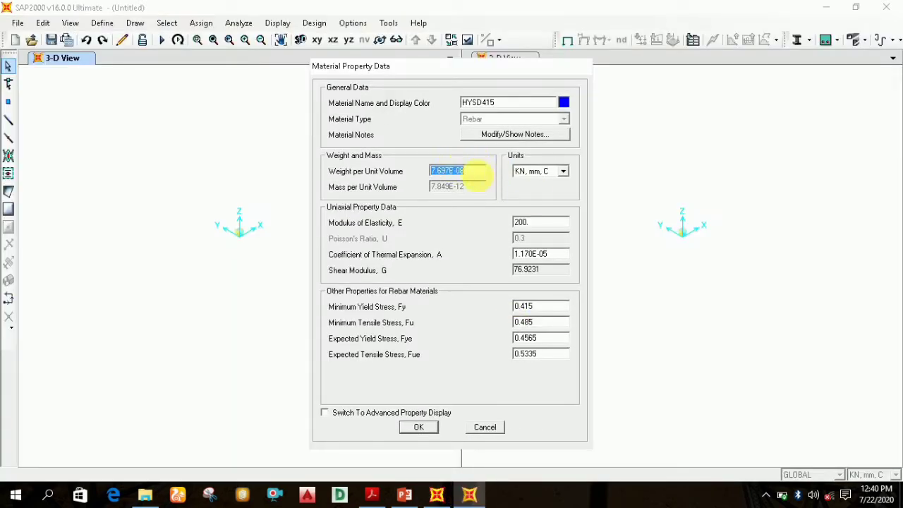
{"action": "left_click", "coordinate": [437, 496]}
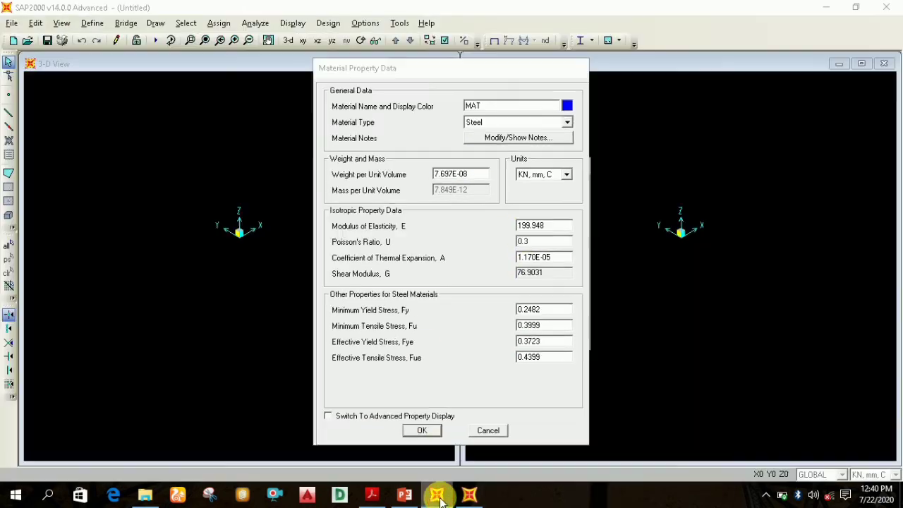
{"action": "left_click", "coordinate": [549, 226]}
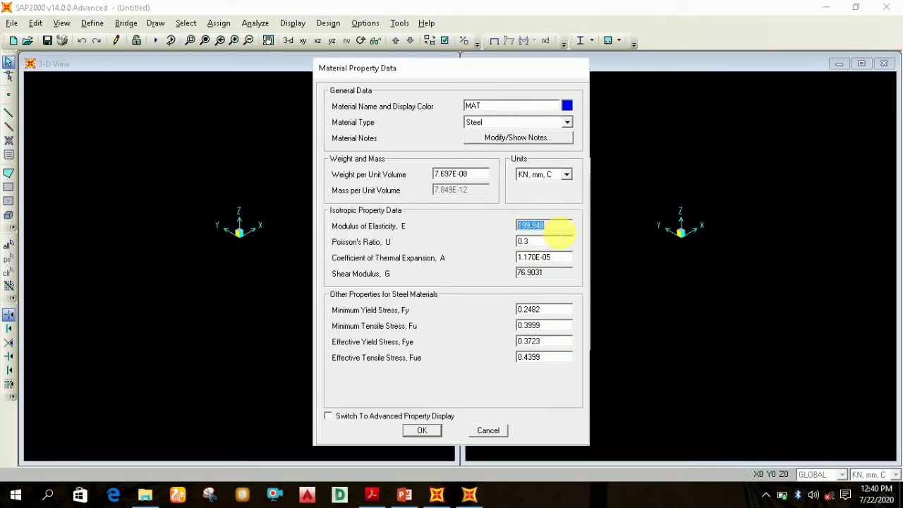
{"action": "type", "text": "200"}
{"action": "left_click", "coordinate": [543, 241]}
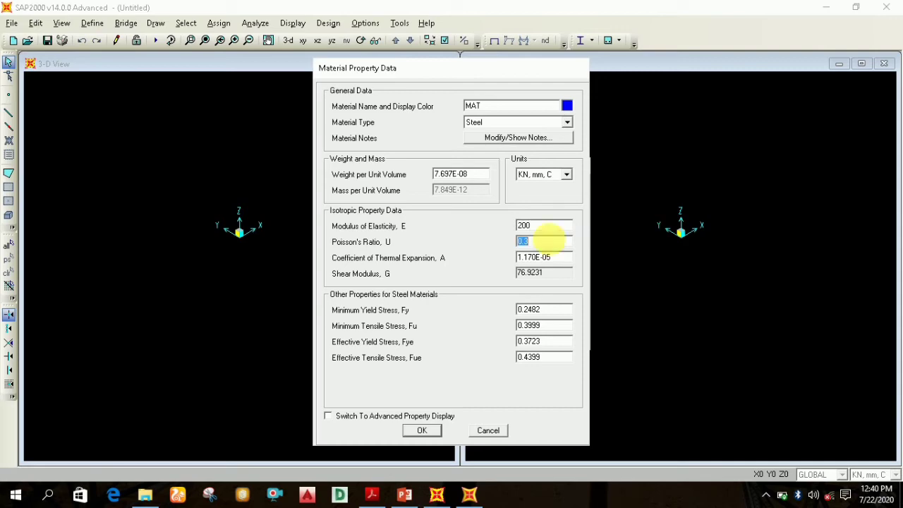
{"action": "left_click", "coordinate": [470, 496]}
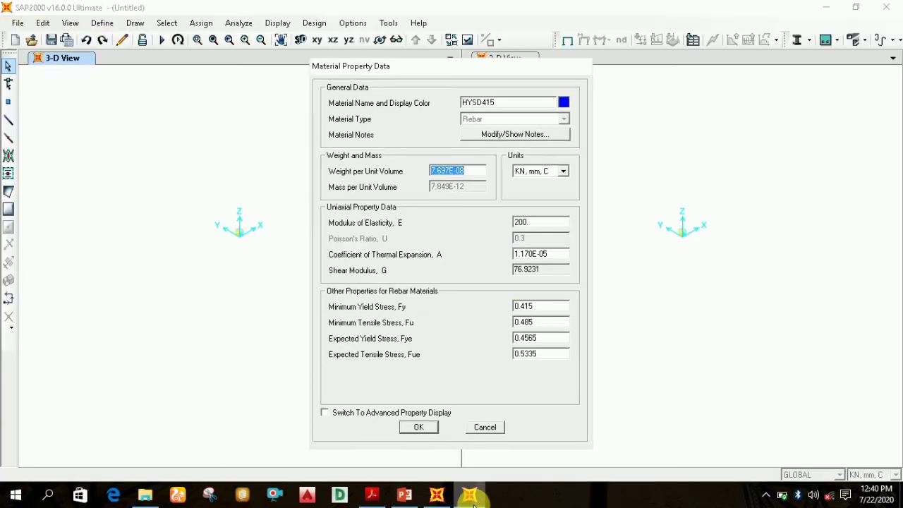
Set the new material's minimum yield stress to 0.415 and minimum tensile stress to 0.485 in SAP2000 14, copying HYSD415 from SAP2000 16.
{"action": "left_click", "coordinate": [443, 498]}
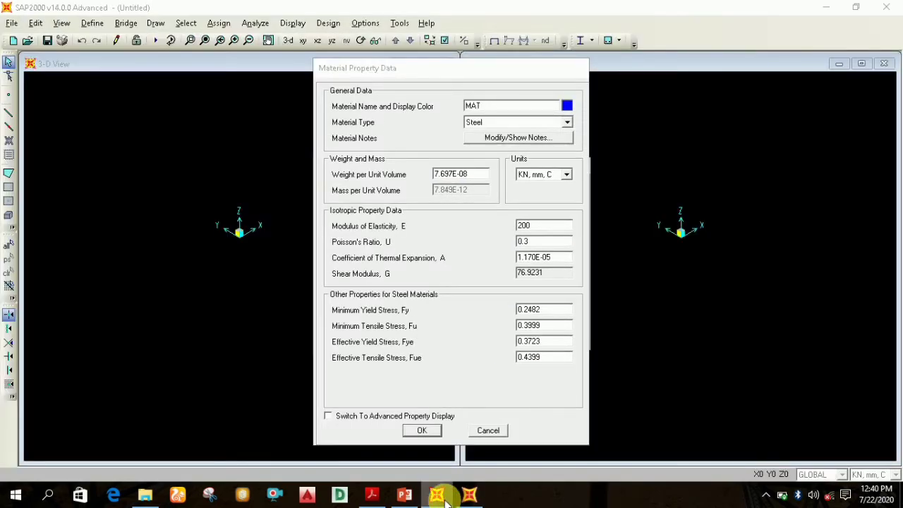
{"action": "left_click", "coordinate": [445, 500]}
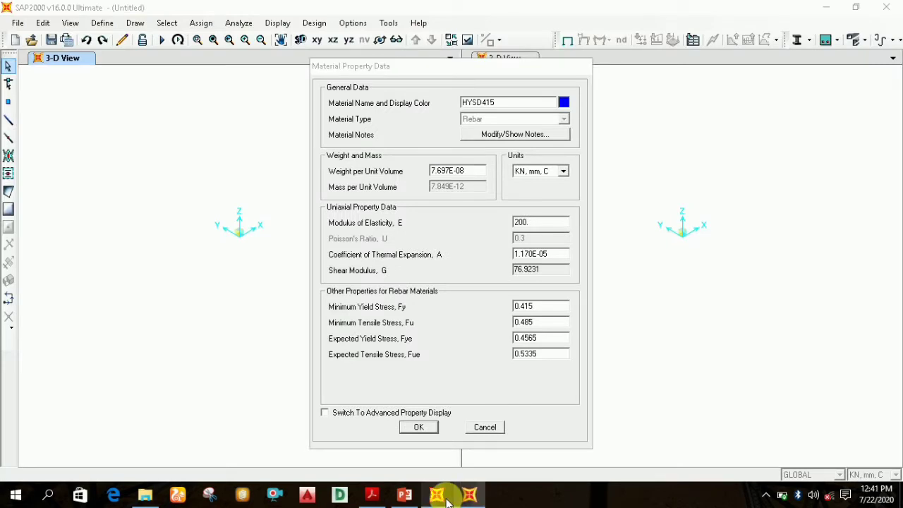
{"action": "left_click", "coordinate": [437, 496]}
{"action": "left_click", "coordinate": [468, 495]}
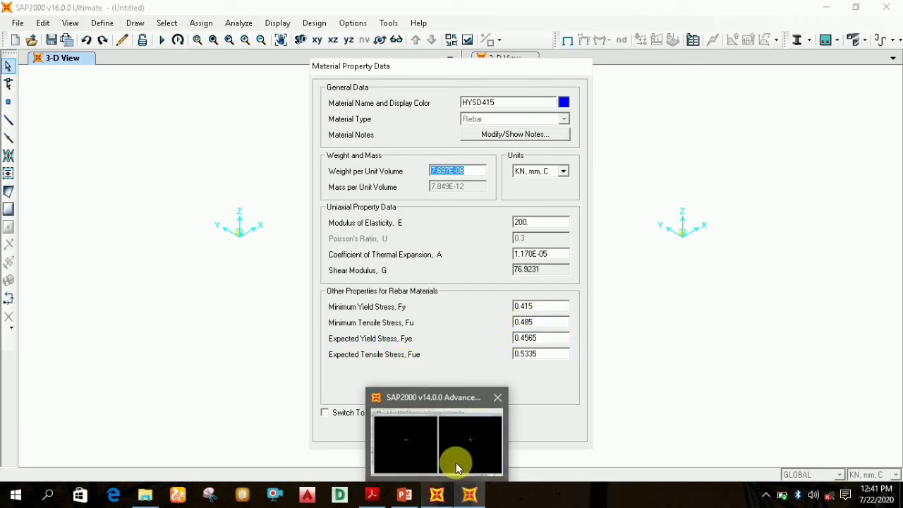
{"action": "left_click", "coordinate": [443, 493]}
{"action": "double_click", "coordinate": [529, 309]}
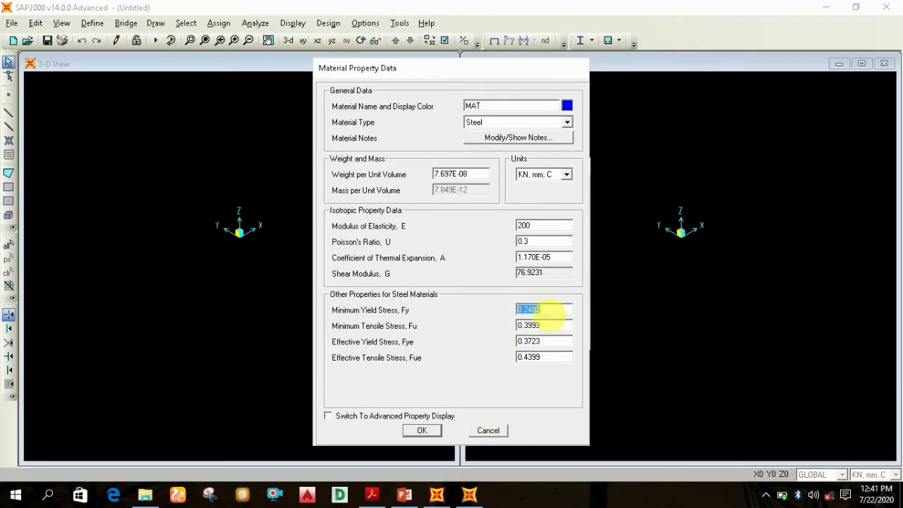
{"action": "type", "text": "0"}
{"action": "key", "text": "Tab"}
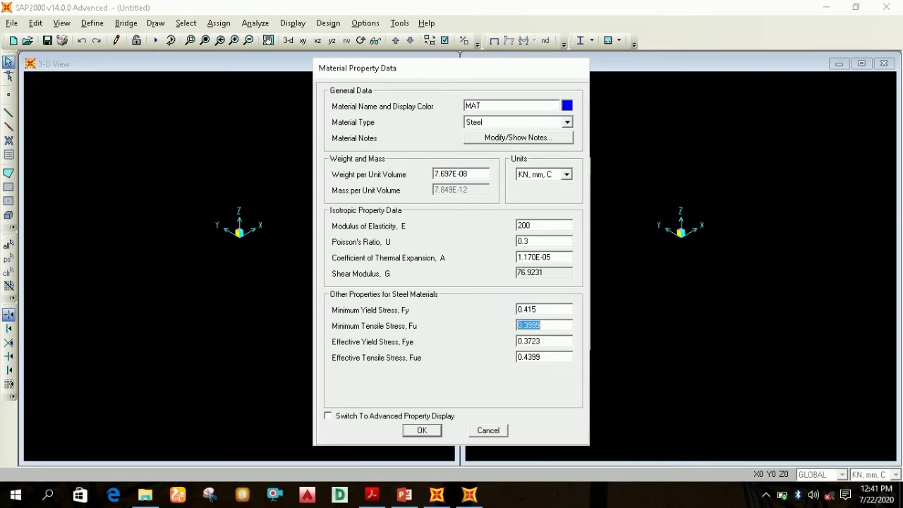
{"action": "left_click", "coordinate": [469, 493]}
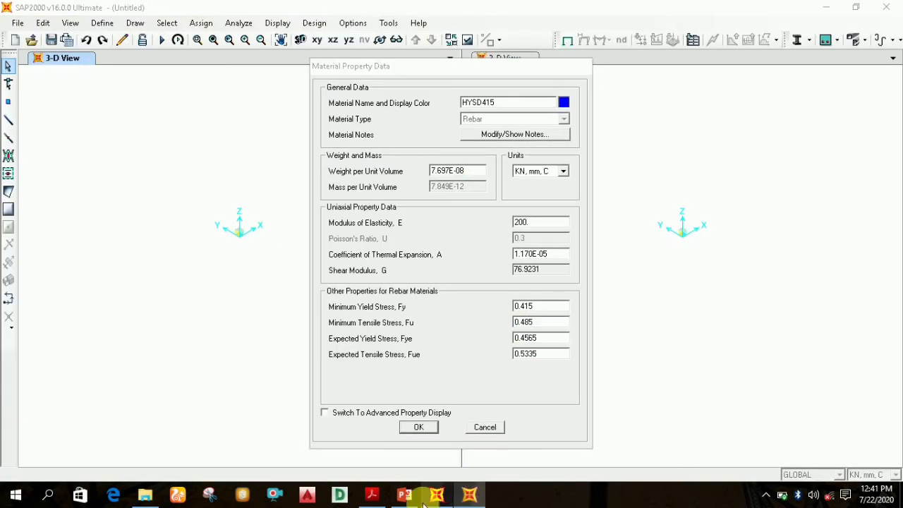
{"action": "left_click", "coordinate": [437, 494]}
{"action": "left_click", "coordinate": [560, 327]}
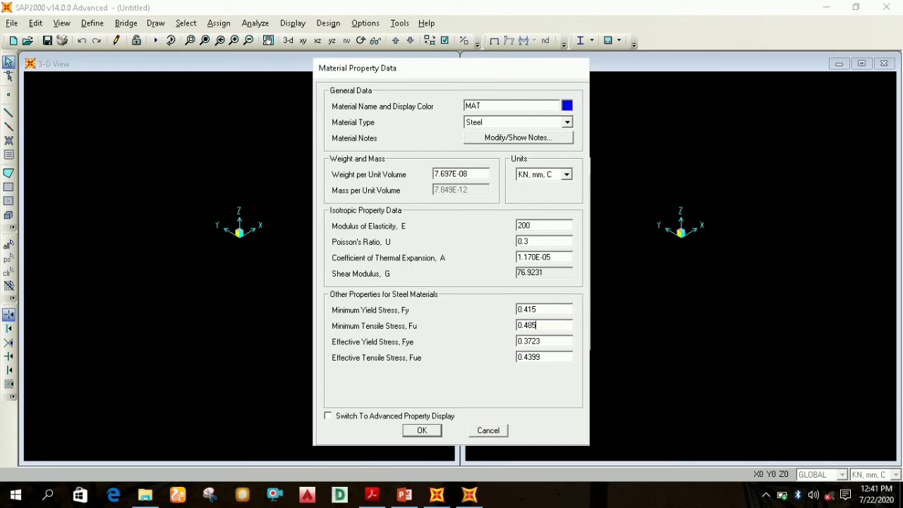
Copy HYSD415's expected stresses from SAP2000 16, setting effective yield stress to 0.4565 and effective tensile stress to 0.5335 in SAP2000 14.
{"action": "double_click", "coordinate": [543, 342]}
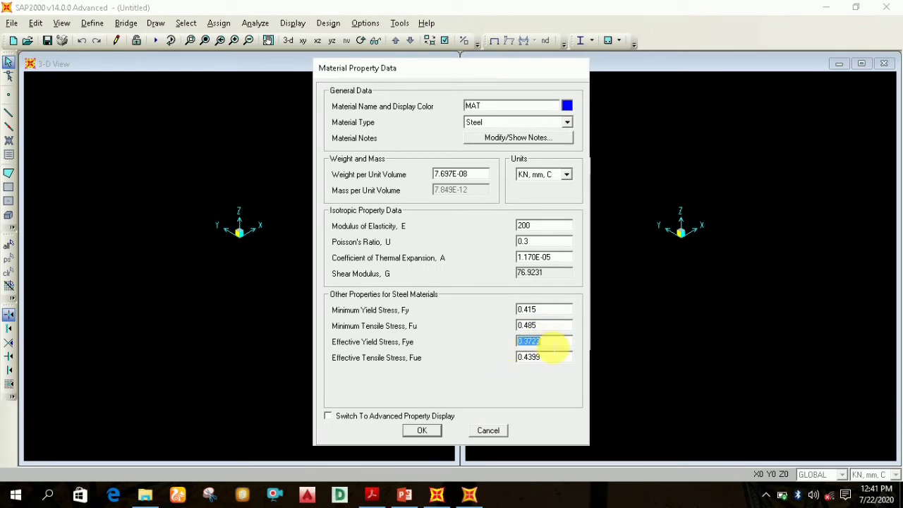
{"action": "left_click", "coordinate": [471, 496]}
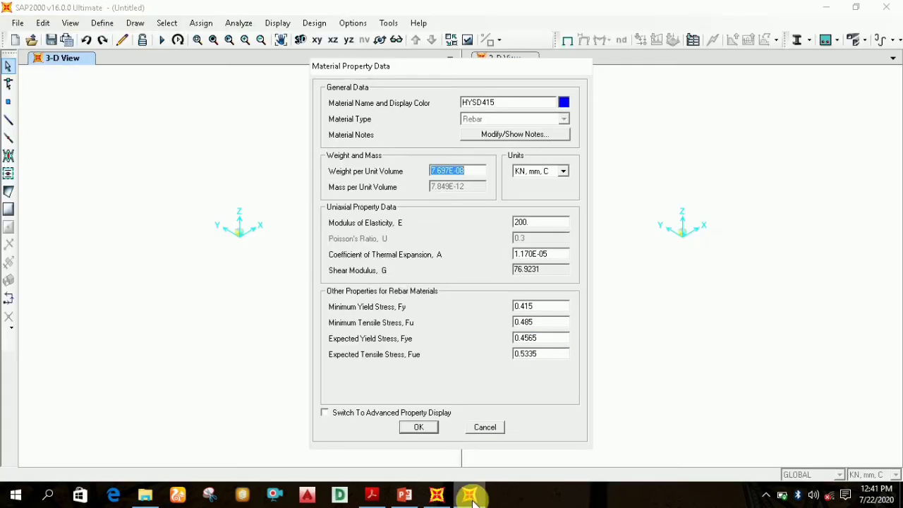
{"action": "left_click", "coordinate": [437, 495]}
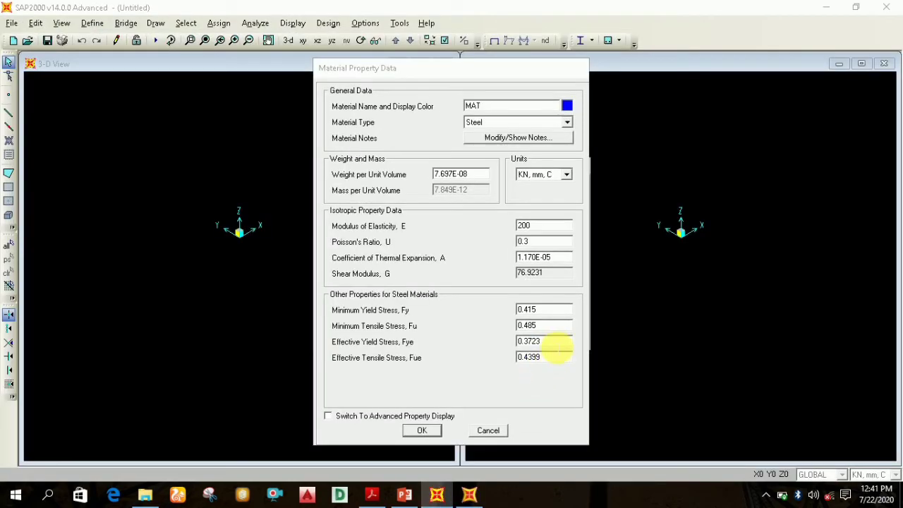
{"action": "left_click", "coordinate": [558, 344]}
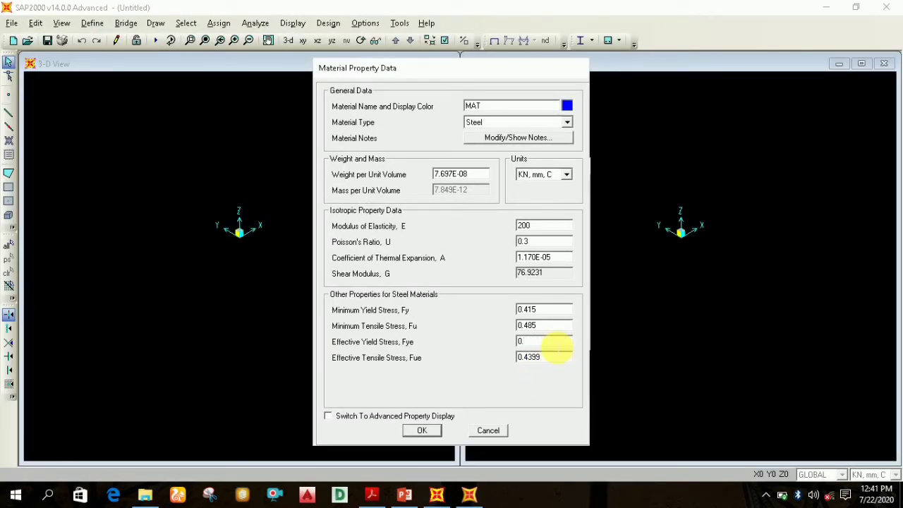
{"action": "type", "text": "4565"}
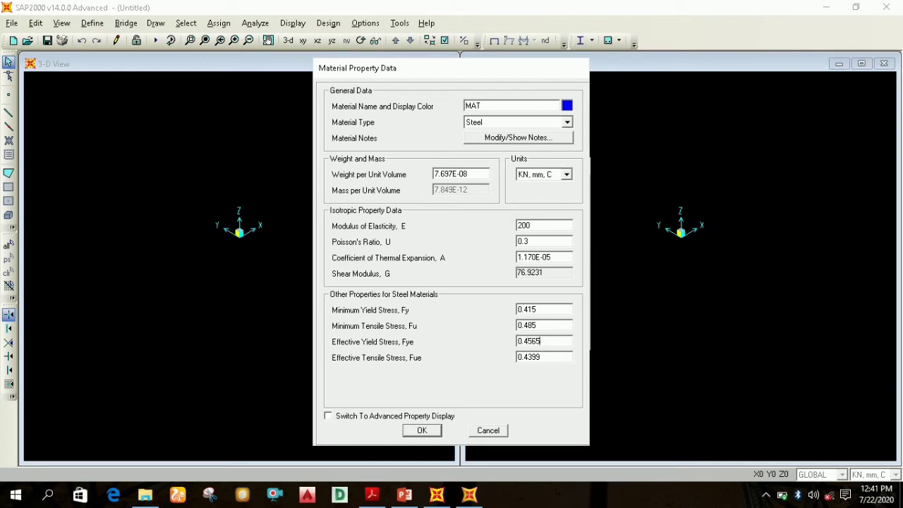
{"action": "key", "text": "Tab"}
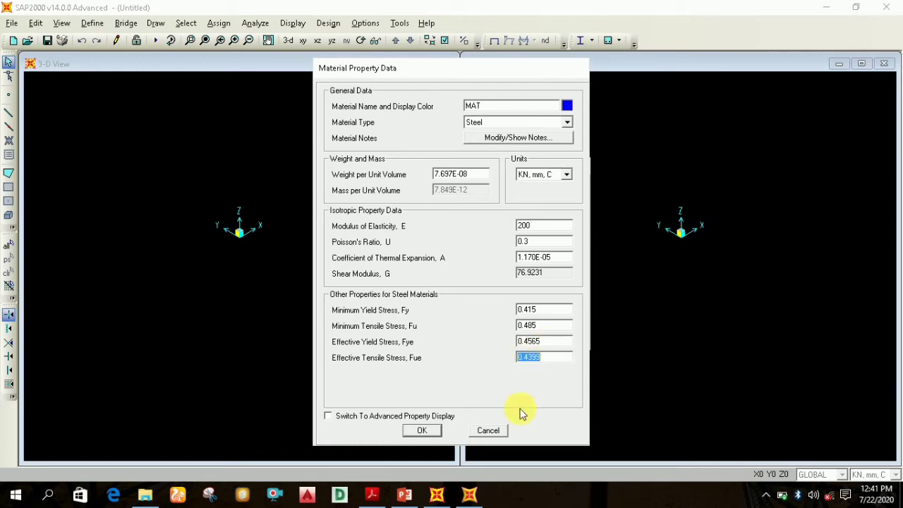
{"action": "left_click", "coordinate": [437, 496]}
{"action": "left_click", "coordinate": [467, 497]}
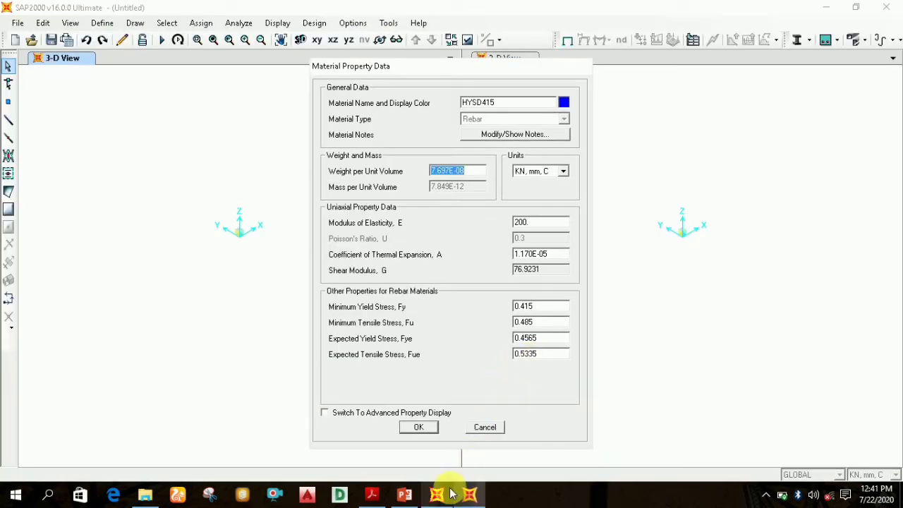
{"action": "left_click", "coordinate": [439, 495]}
{"action": "left_click", "coordinate": [556, 358]}
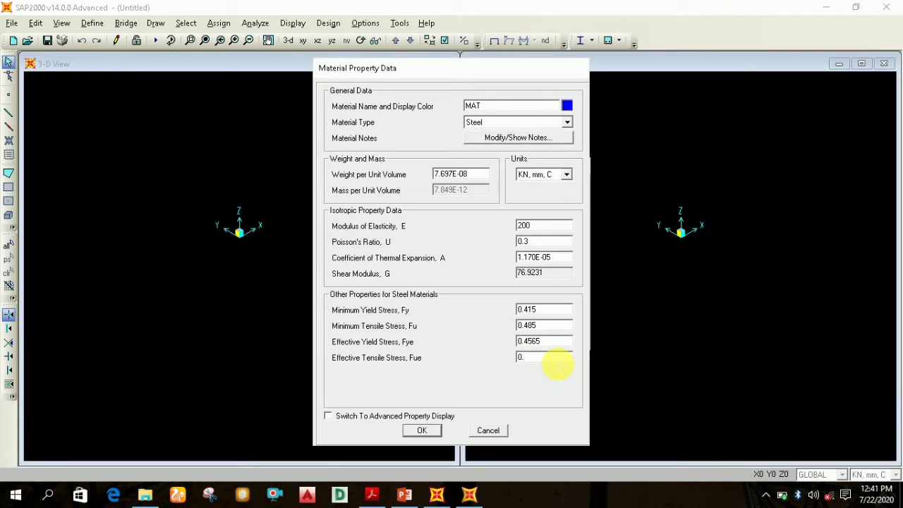
{"action": "type", "text": "5335"}
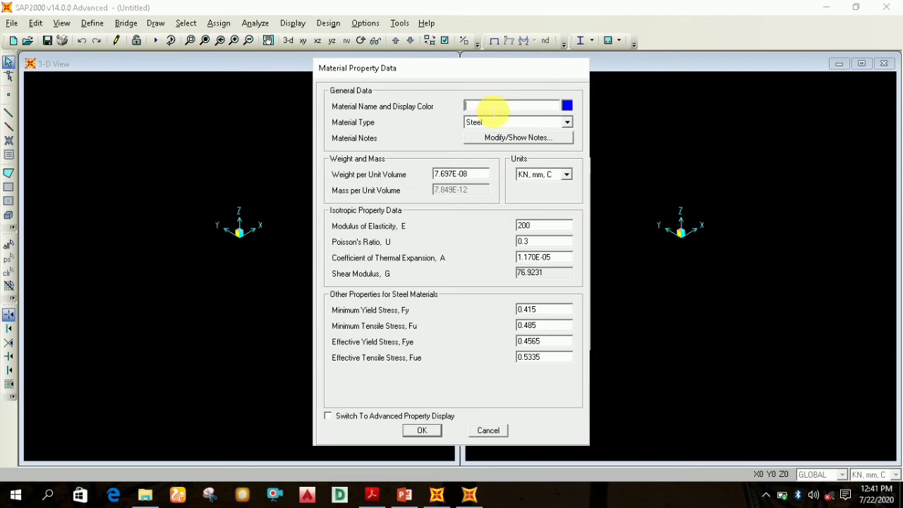
Name the new material Fe415 and change its material type to Rebar.
{"action": "type", "text": "Fe415"}
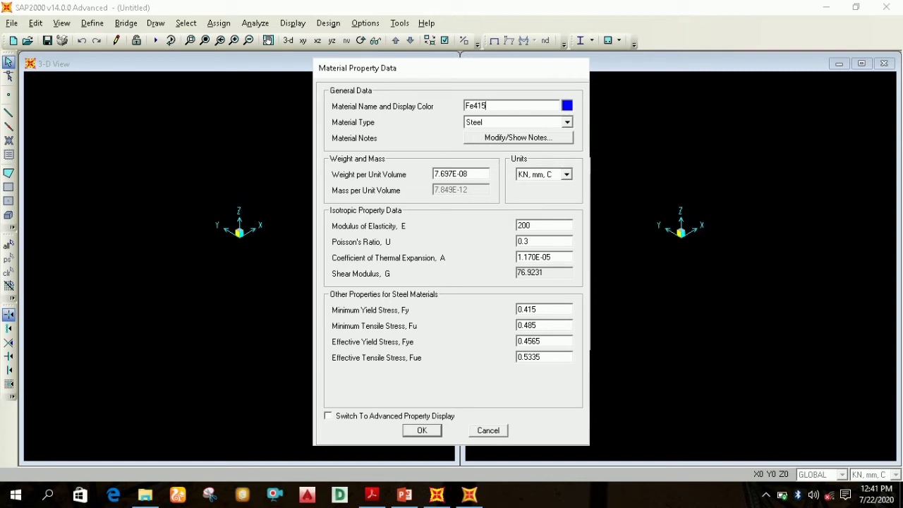
{"action": "left_click", "coordinate": [507, 123]}
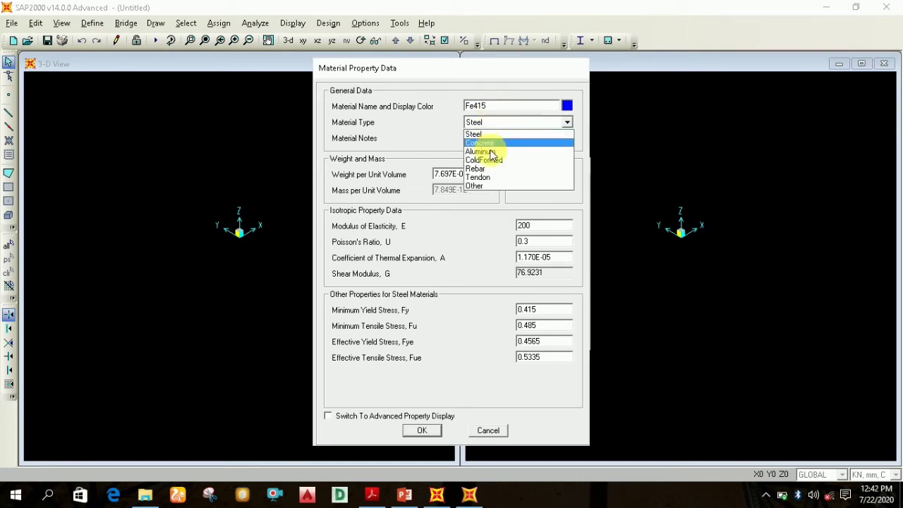
{"action": "left_click", "coordinate": [484, 168]}
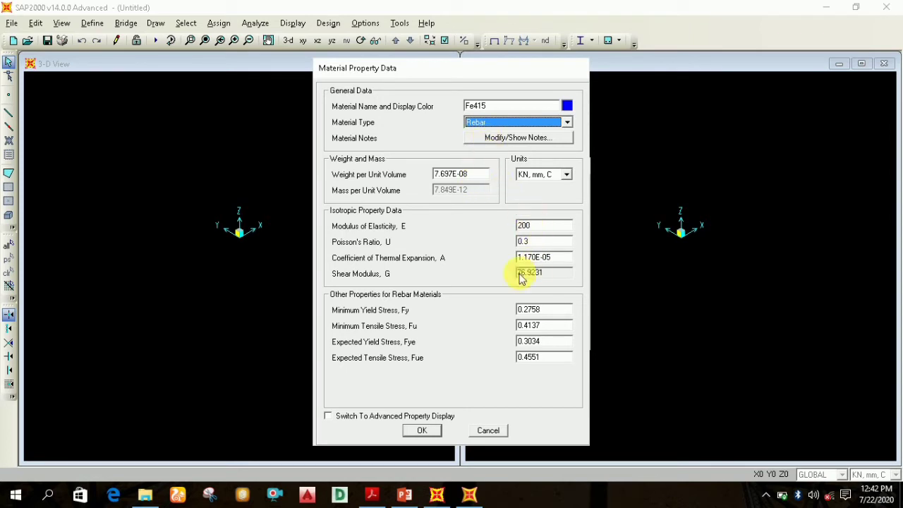
Set Fe415's minimum yield stress to 0.415 and minimum tensile stress to 0.485, matching HYSD415 in SAP2000 16.
{"action": "left_click", "coordinate": [469, 496]}
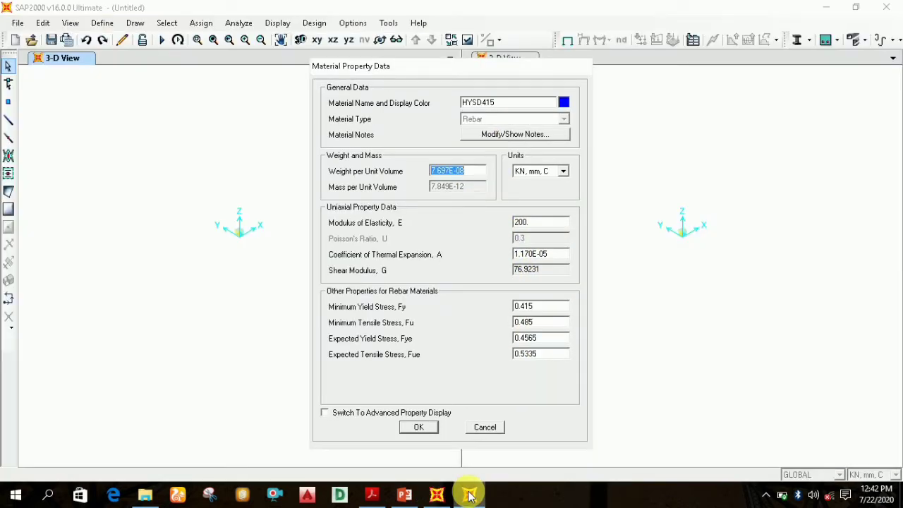
{"action": "left_click", "coordinate": [438, 493]}
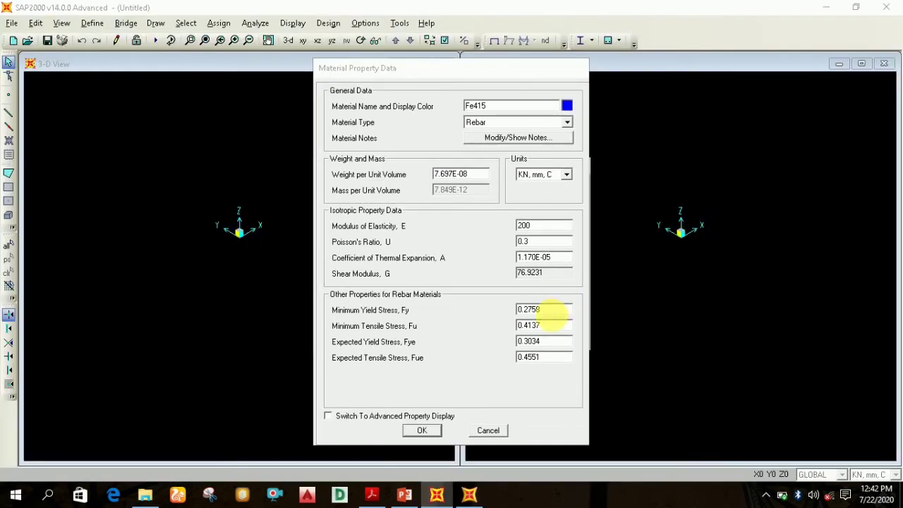
{"action": "double_click", "coordinate": [556, 312]}
{"action": "type", "text": "0."}
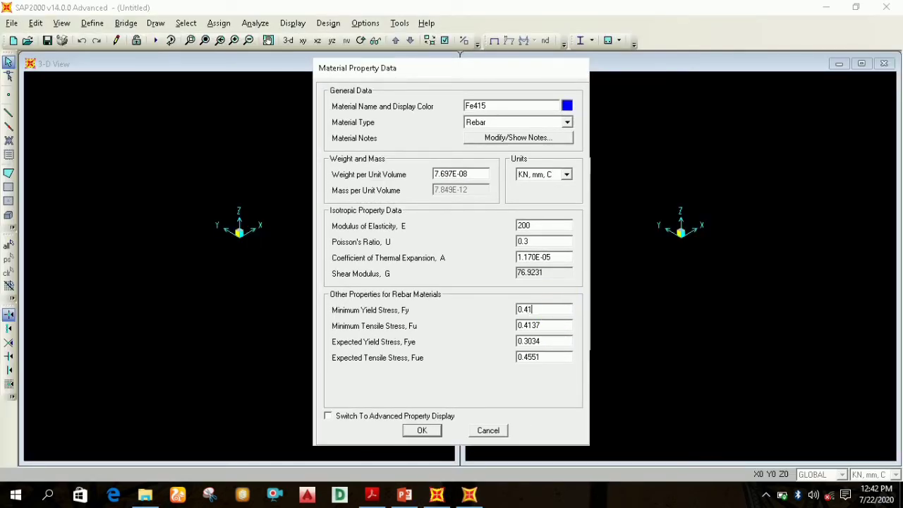
{"action": "left_click", "coordinate": [471, 495]}
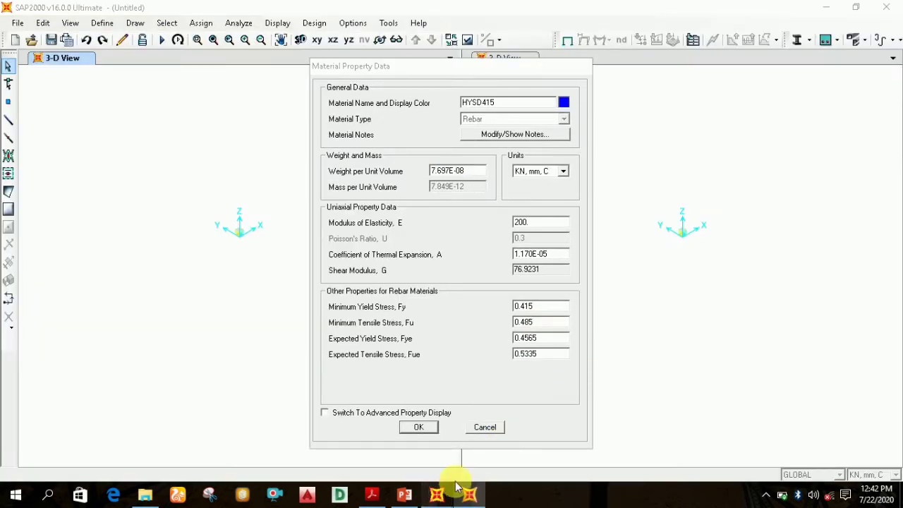
{"action": "left_click", "coordinate": [436, 496]}
{"action": "double_click", "coordinate": [553, 328]}
{"action": "type", "text": "0.485"}
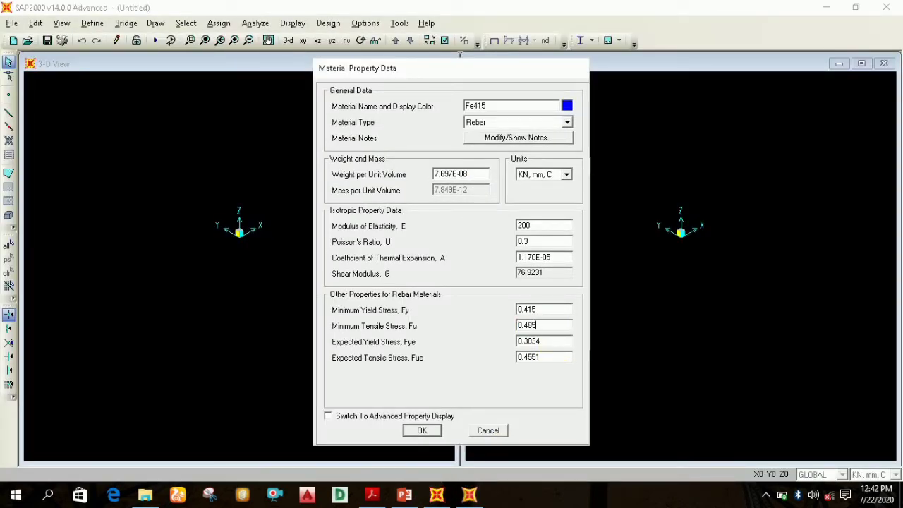
{"action": "key", "text": "shift+Tab"}
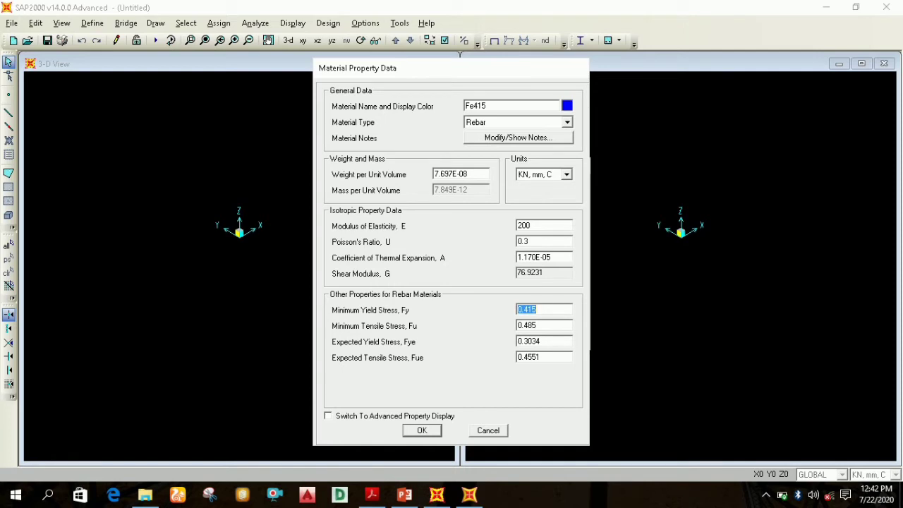
Set Fe415's expected yield stress to 0.4565 and expected tensile stress to 0.5335, using the HYSD415 values from SAP2000 16.
{"action": "left_click", "coordinate": [471, 496]}
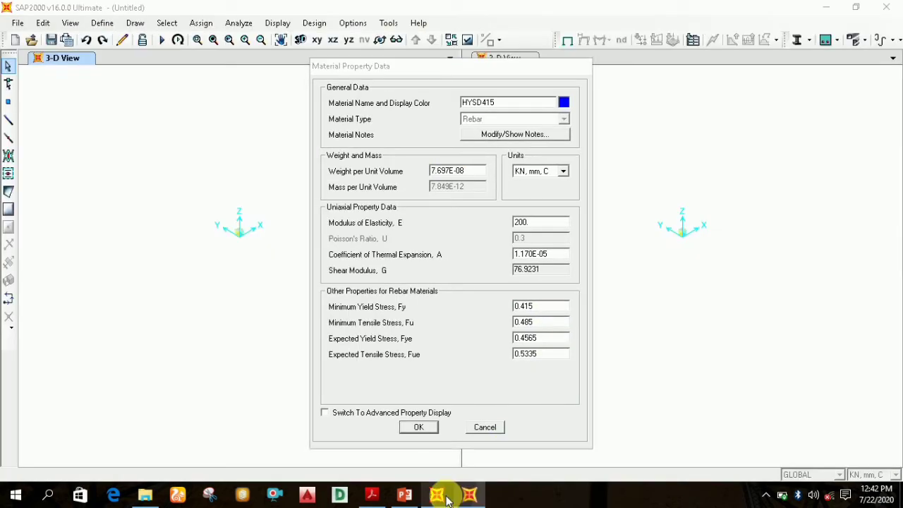
{"action": "left_click", "coordinate": [436, 495]}
{"action": "double_click", "coordinate": [548, 342]}
{"action": "type", "text": "0"}
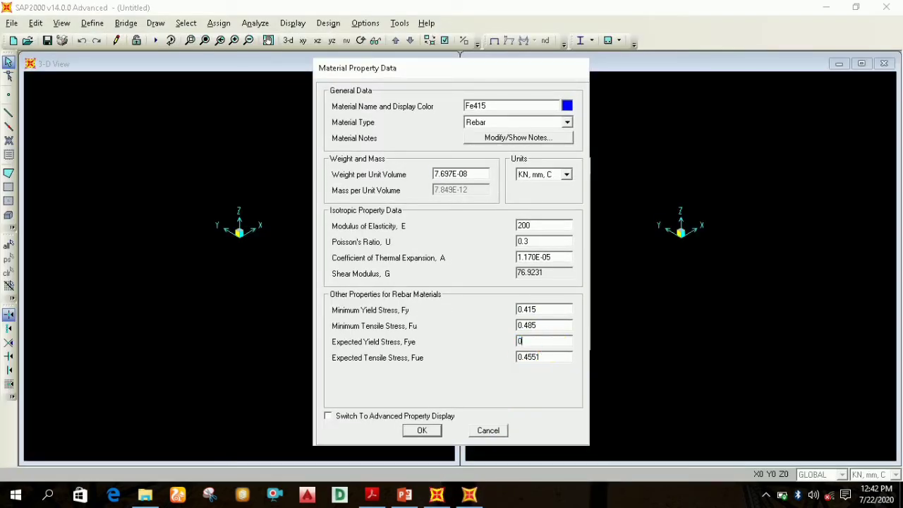
{"action": "type", "text": ".4565"}
{"action": "key", "text": "Tab"}
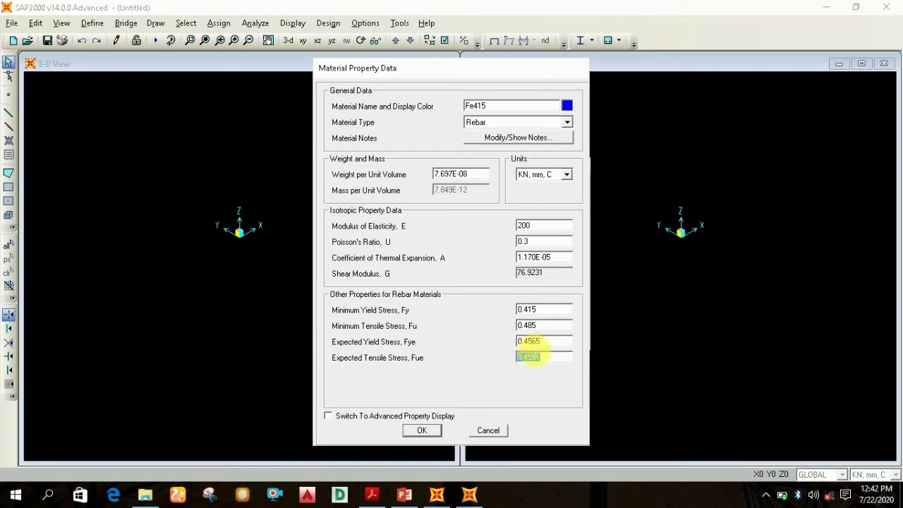
{"action": "left_click", "coordinate": [416, 498]}
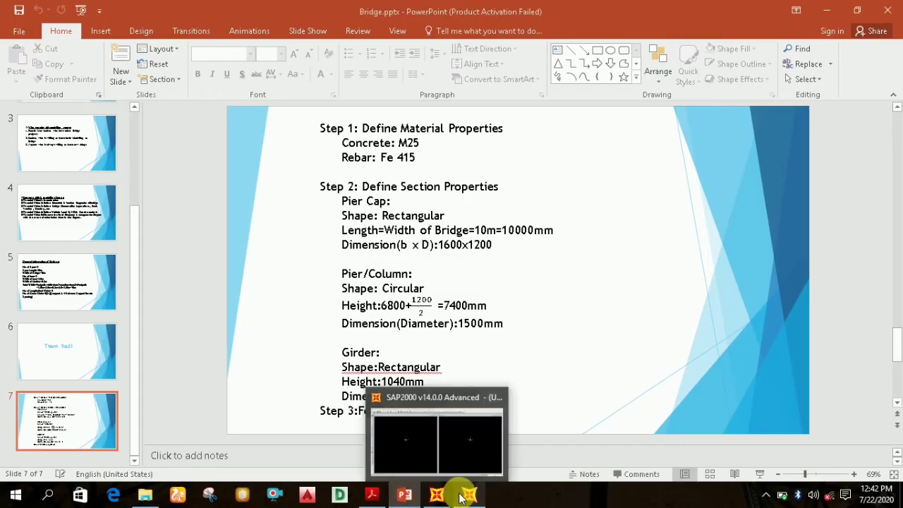
{"action": "left_click", "coordinate": [440, 497]}
{"action": "left_click", "coordinate": [469, 495]}
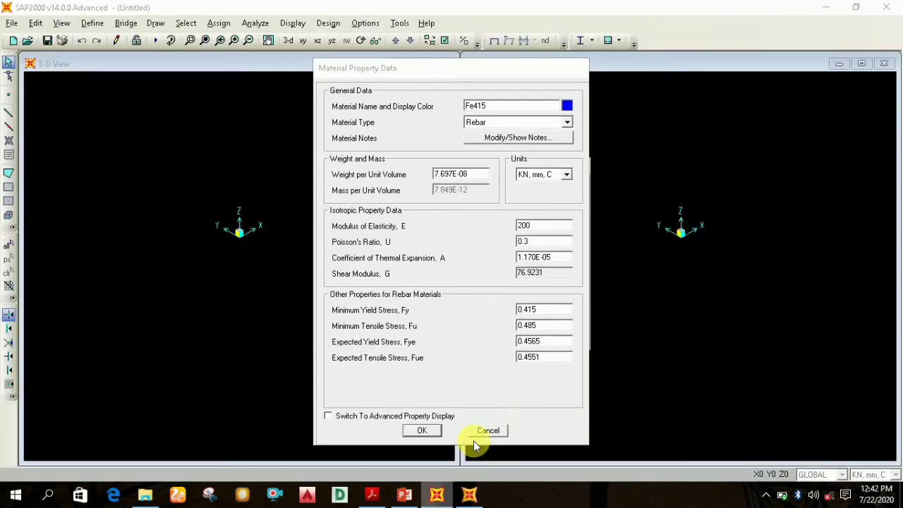
{"action": "left_click", "coordinate": [547, 357]}
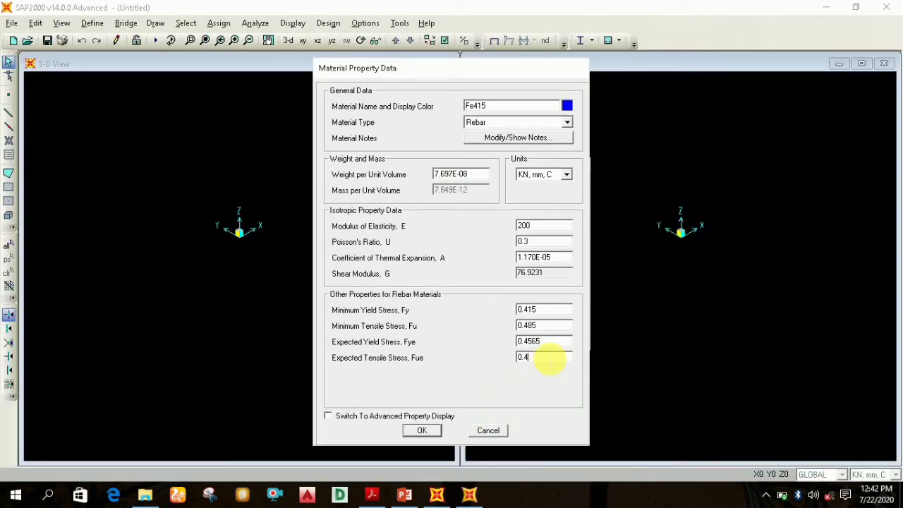
{"action": "type", "text": ".5335"}
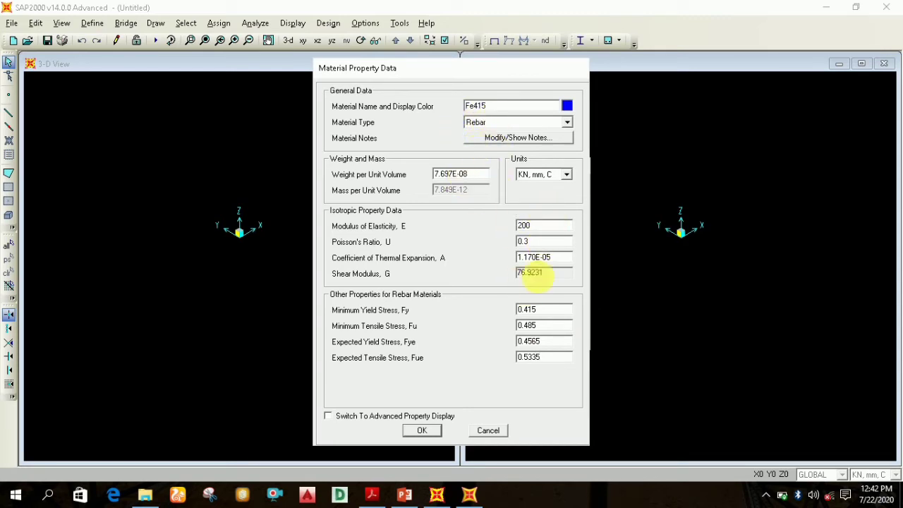
Compare Fe415 with HYSD415 in SAP2000 16 and accept the Fe415 material definition in SAP2000 14.
{"action": "left_click", "coordinate": [470, 495]}
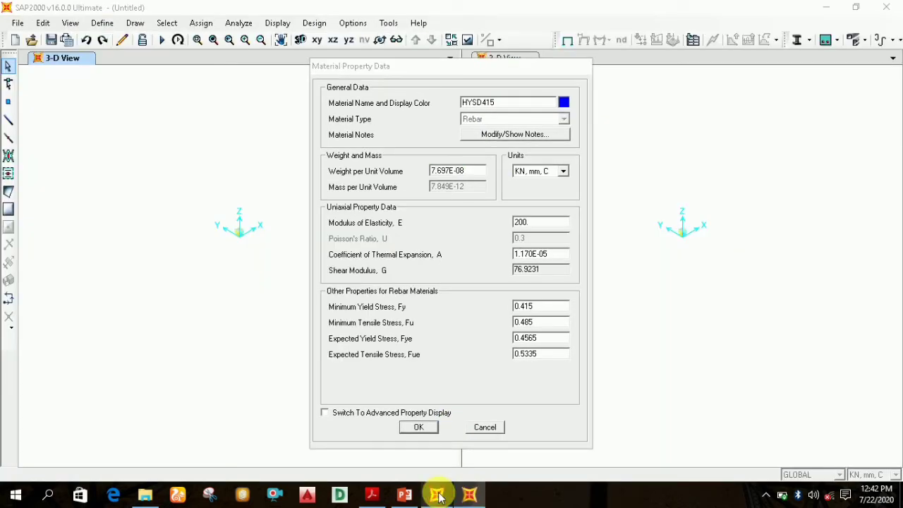
{"action": "left_click", "coordinate": [438, 495]}
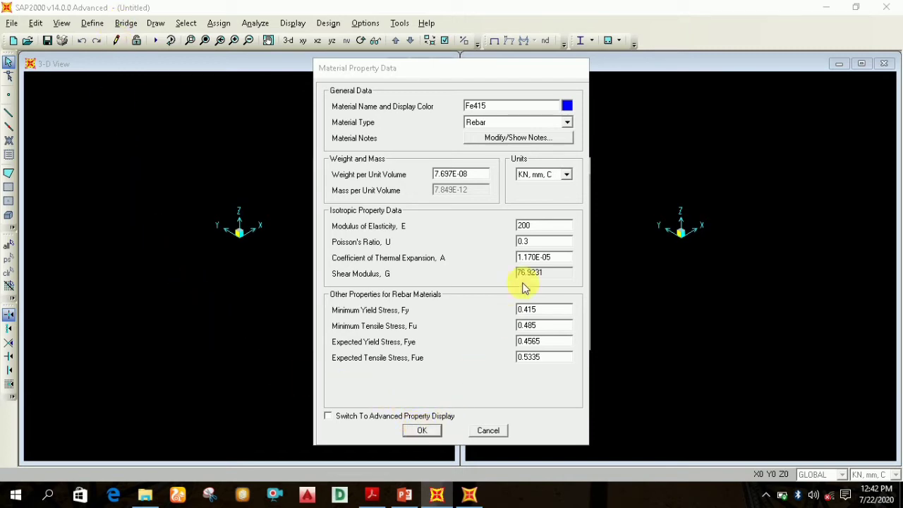
{"action": "left_click", "coordinate": [422, 431]}
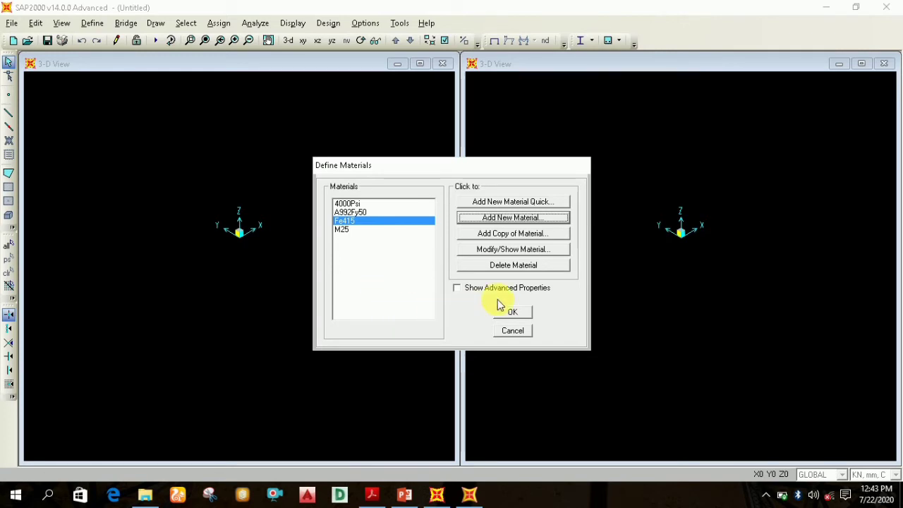
Accept the material definitions and save the model on the Desktop as Bridge321.
{"action": "left_click", "coordinate": [512, 314]}
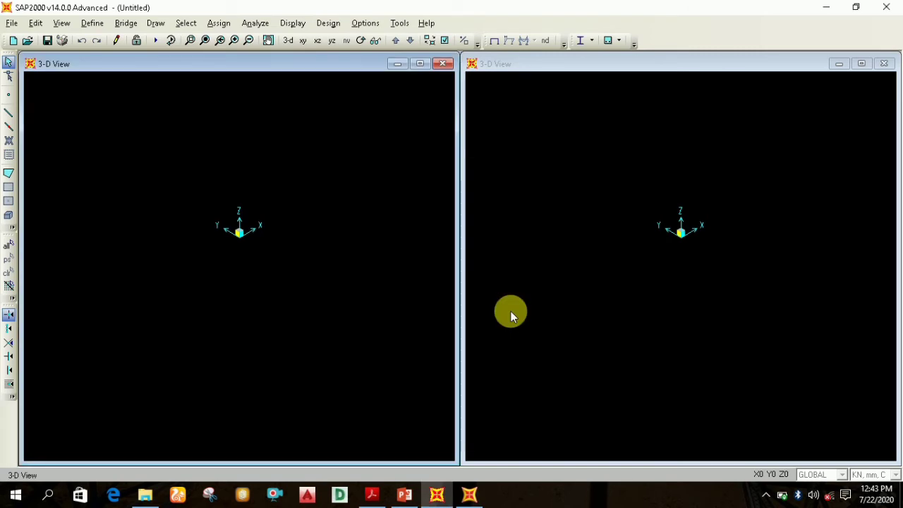
{"action": "left_click", "coordinate": [47, 41]}
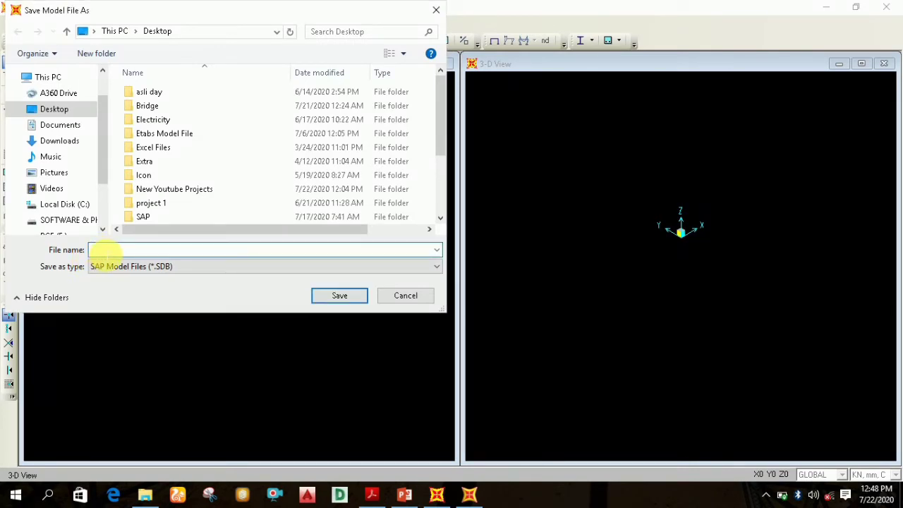
{"action": "type", "text": "Bridg"}
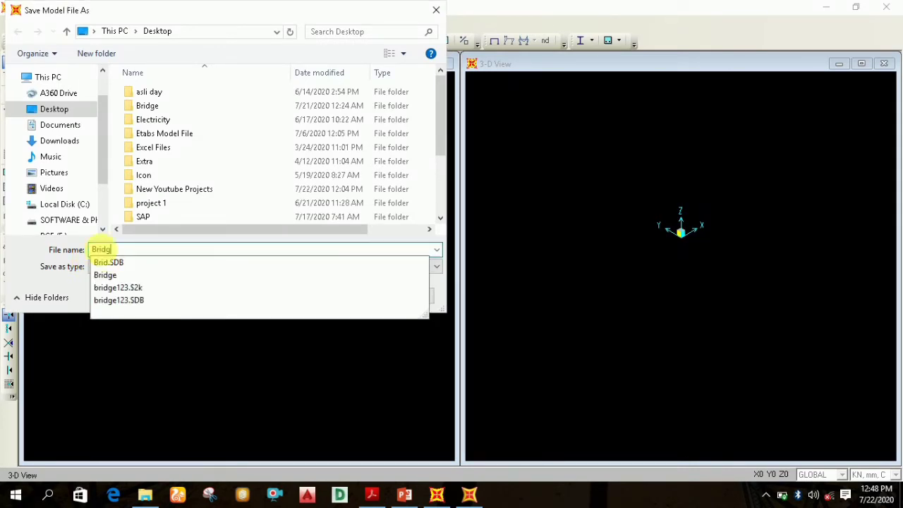
{"action": "type", "text": "e321"}
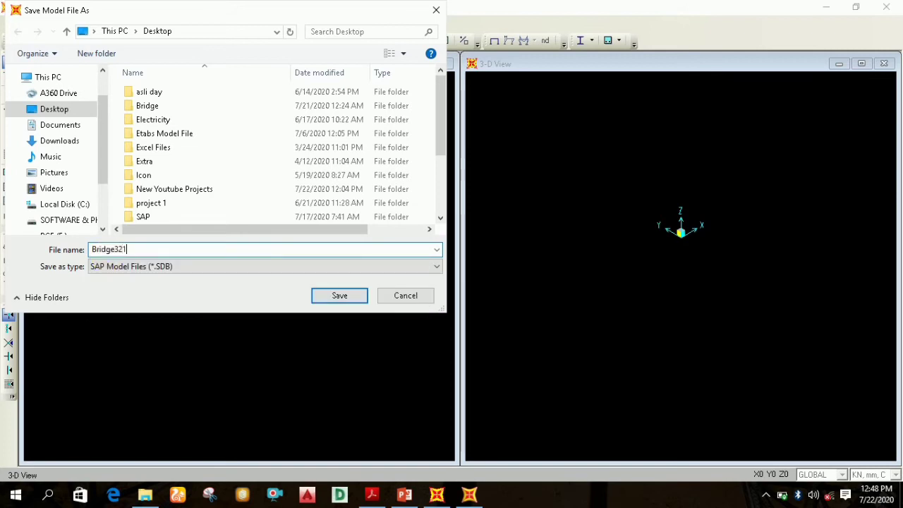
{"action": "left_click", "coordinate": [344, 294]}
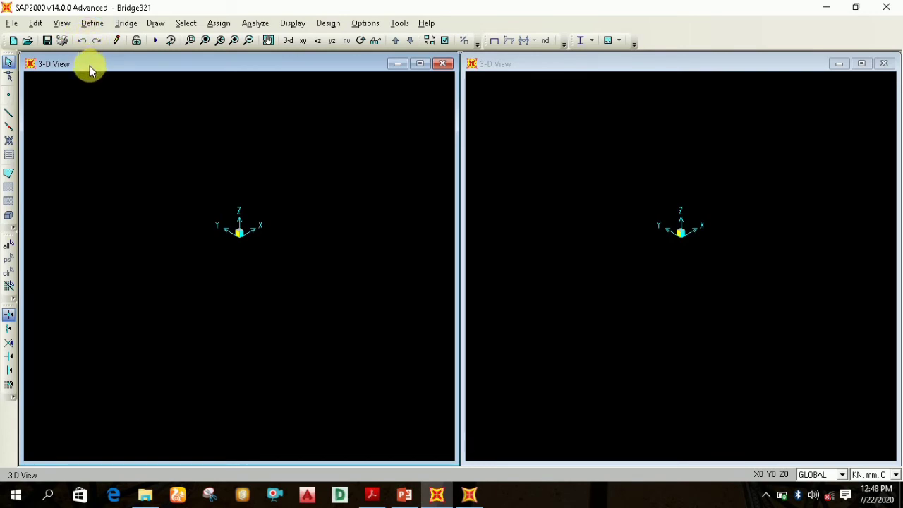
Check the section properties slide in PowerPoint, close SAP2000 16 without saving its changes, and return to SAP2000 14.
{"action": "left_click", "coordinate": [404, 496]}
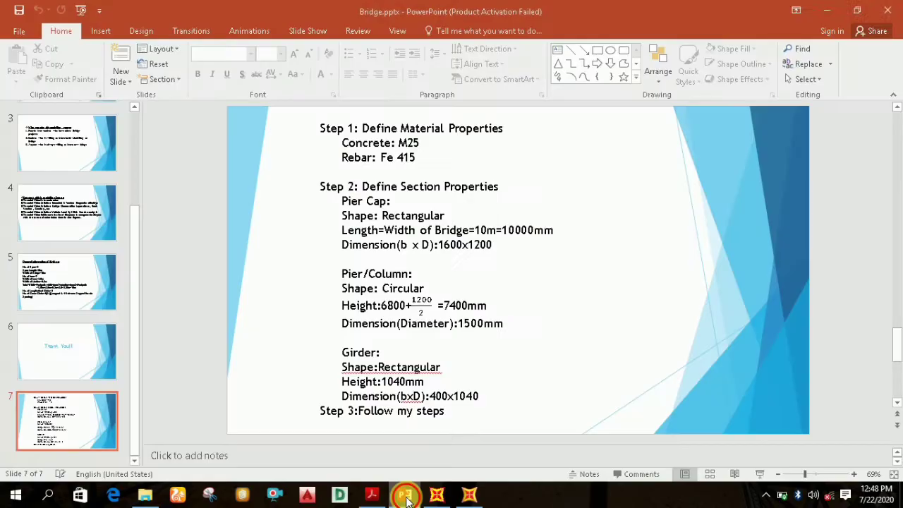
{"action": "left_click", "coordinate": [405, 497]}
{"action": "left_click", "coordinate": [405, 497]}
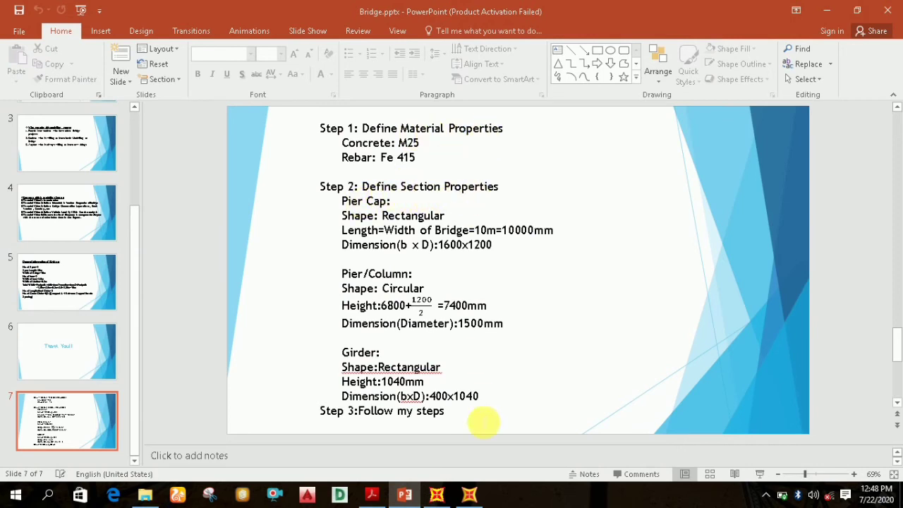
{"action": "left_click", "coordinate": [469, 496]}
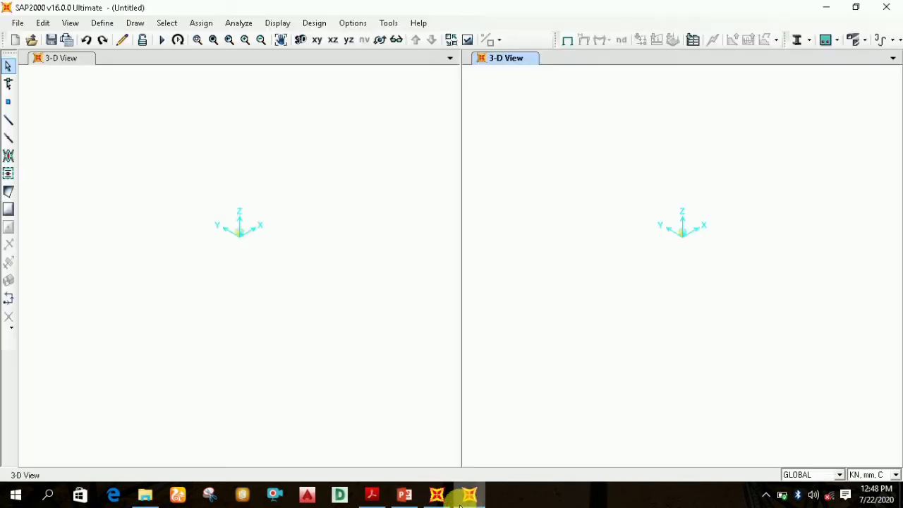
{"action": "left_click", "coordinate": [889, 7]}
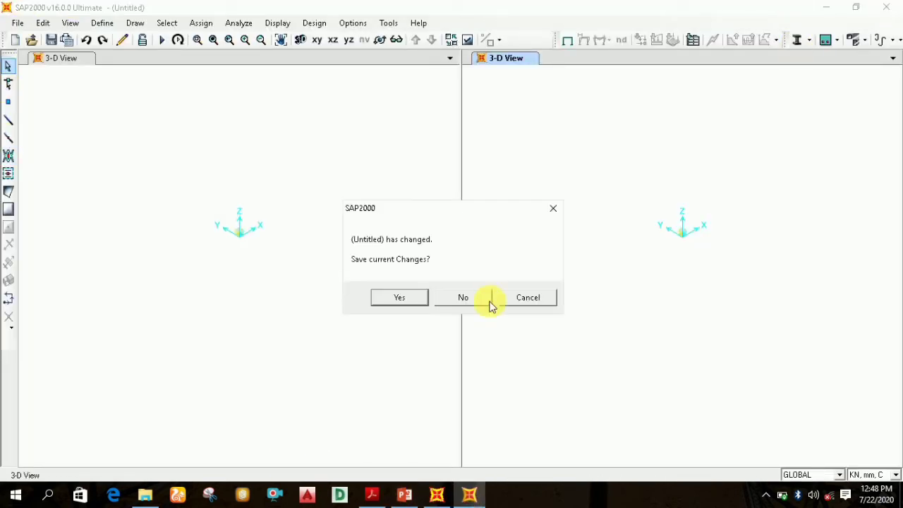
{"action": "left_click", "coordinate": [464, 299]}
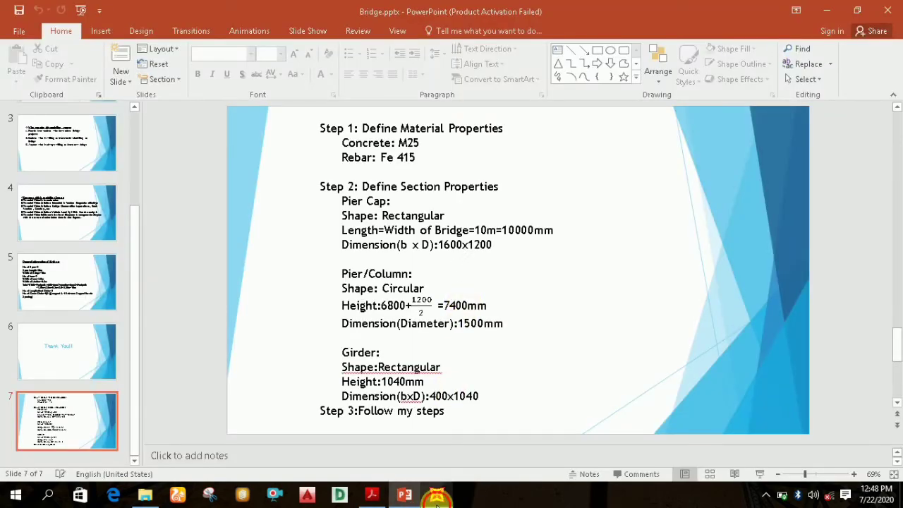
{"action": "left_click", "coordinate": [437, 495]}
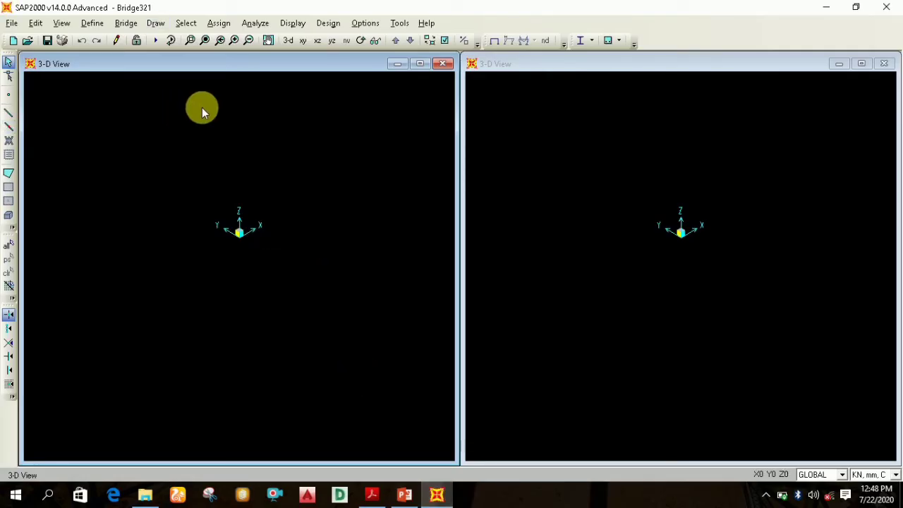
Start a new frame section property and set its property type to Concrete.
{"action": "left_click", "coordinate": [92, 23]}
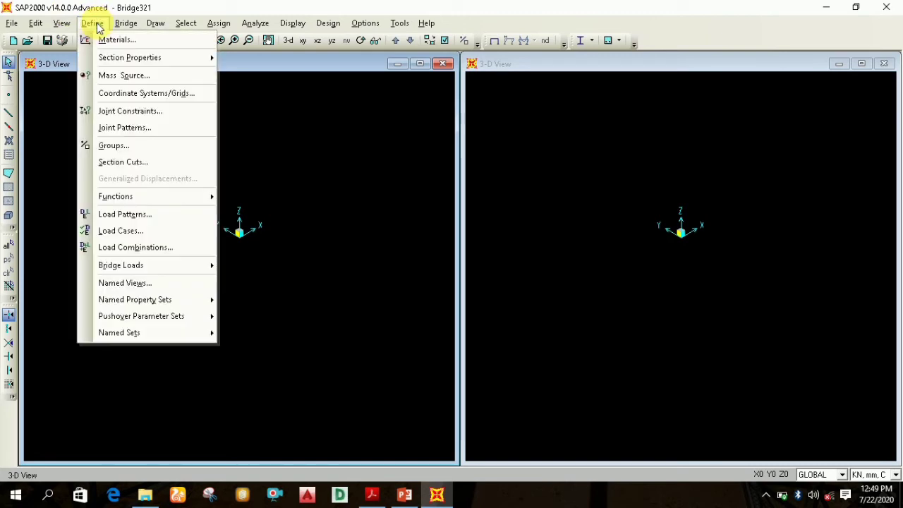
{"action": "mouse_move", "coordinate": [120, 57]}
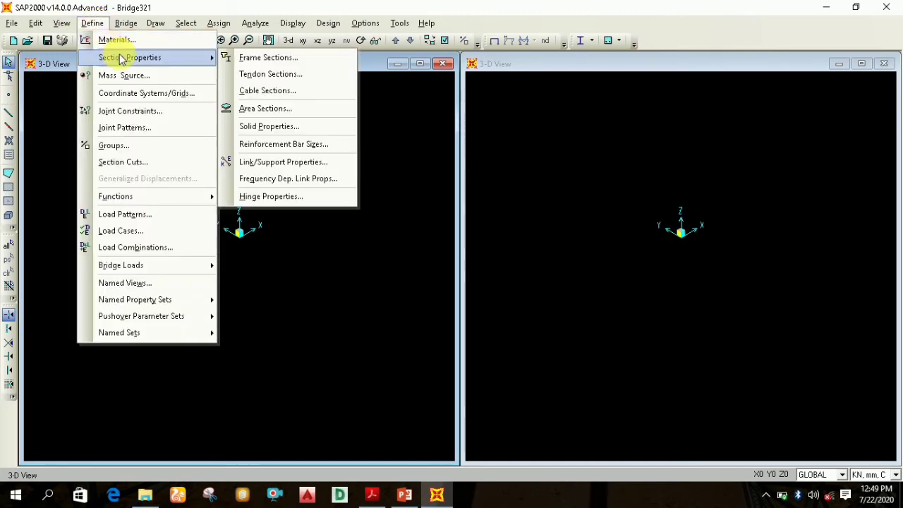
{"action": "left_click", "coordinate": [248, 59]}
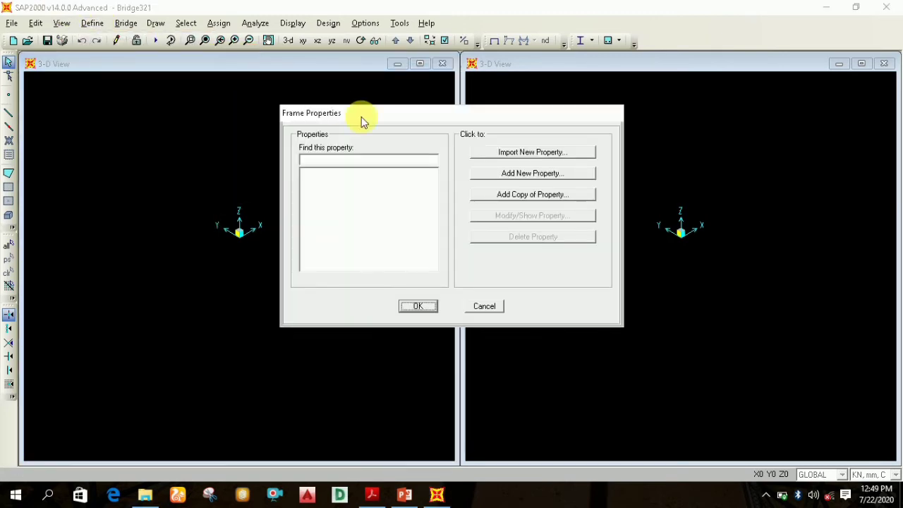
{"action": "left_click", "coordinate": [500, 176]}
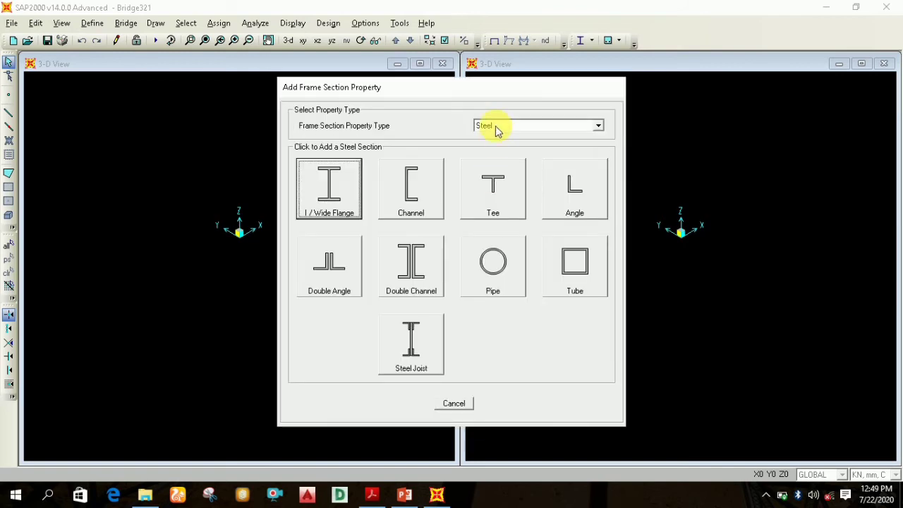
{"action": "left_click", "coordinate": [496, 127]}
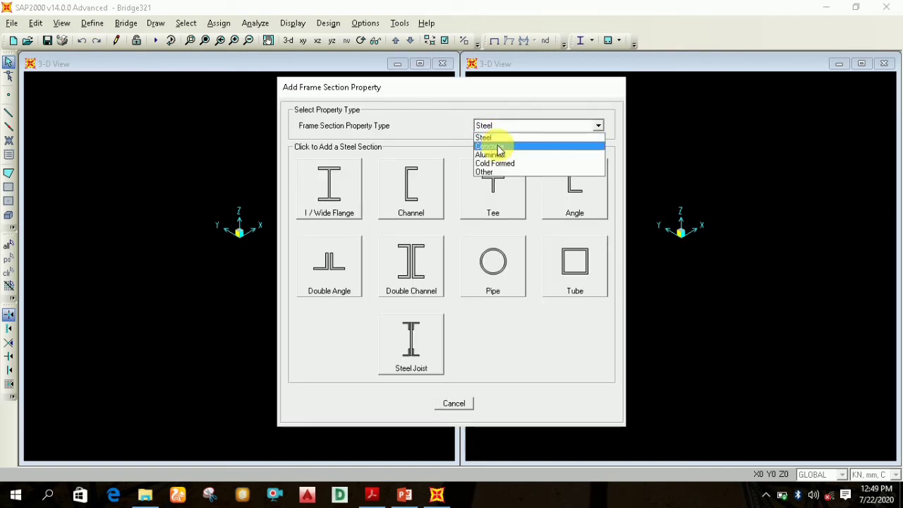
{"action": "left_click", "coordinate": [497, 146]}
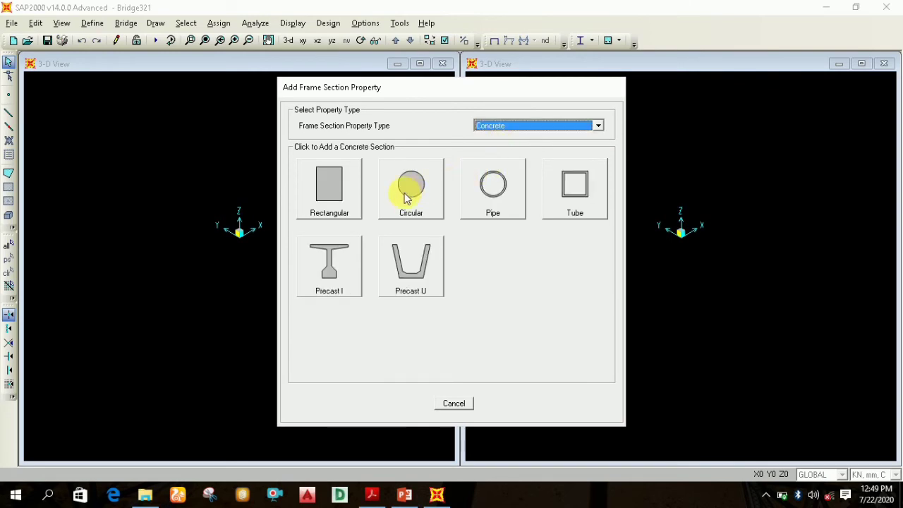
Consult the pier drawing in Youtube.pdf and add a rectangular concrete section in SAP2000 14 with a depth of 1200 mm.
{"action": "left_click", "coordinate": [407, 496]}
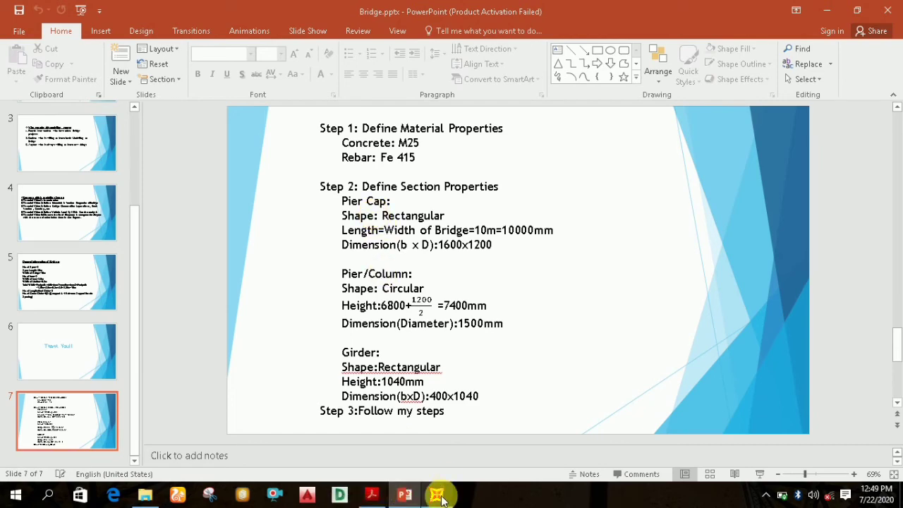
{"action": "left_click", "coordinate": [375, 496]}
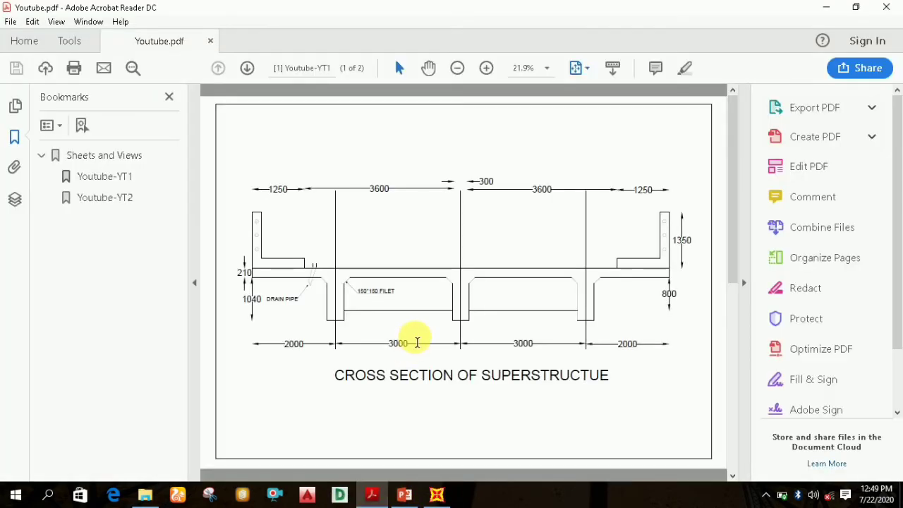
{"action": "scroll", "coordinate": [416, 342], "scroll_direction": "down", "scroll_amount": 5}
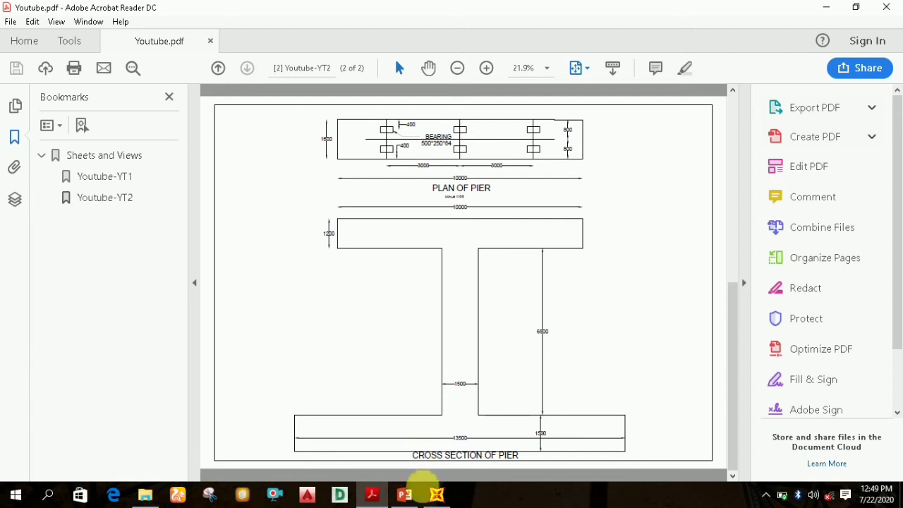
{"action": "left_click", "coordinate": [438, 495]}
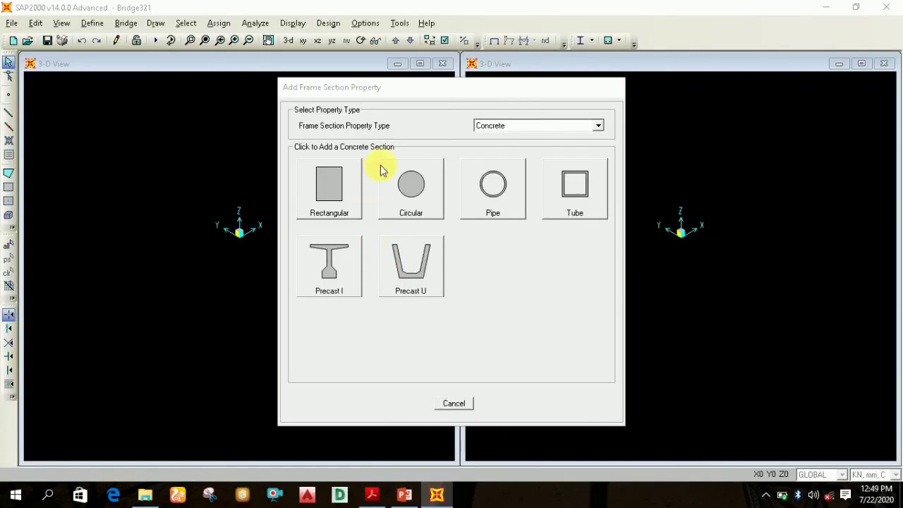
{"action": "left_click", "coordinate": [502, 127]}
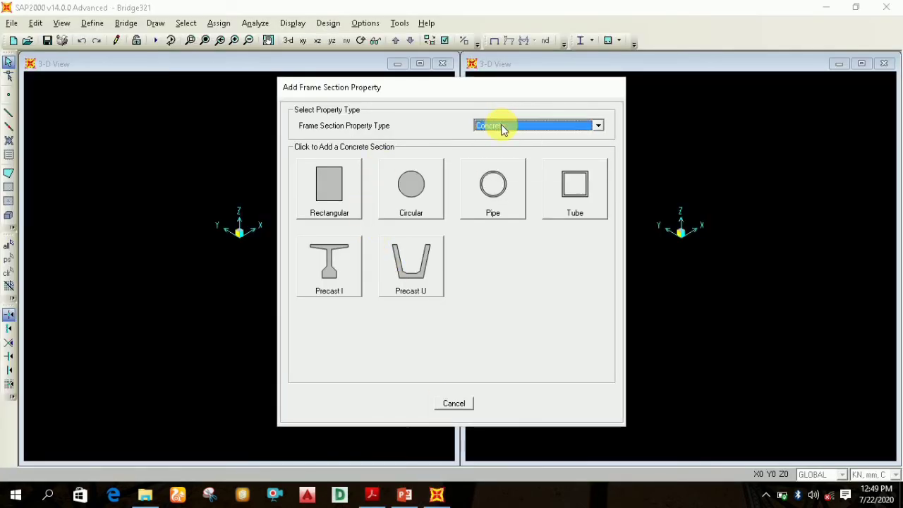
{"action": "left_click", "coordinate": [337, 197]}
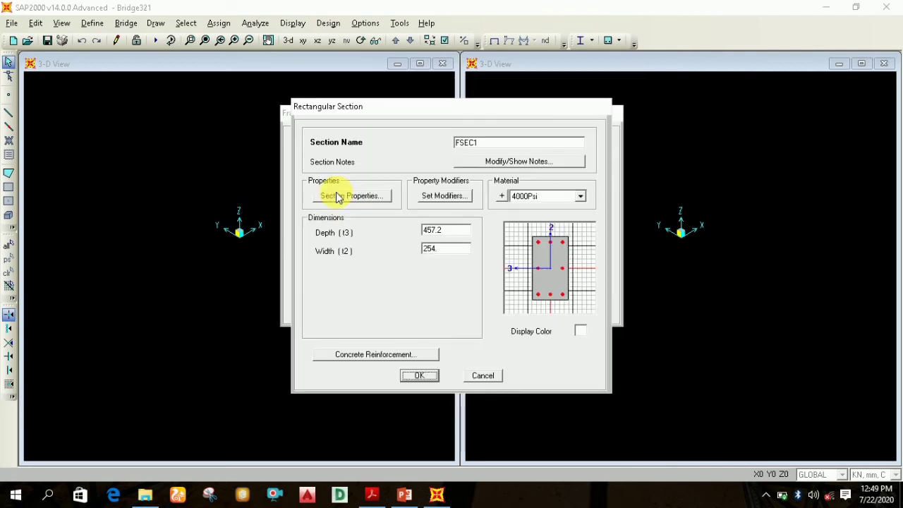
{"action": "double_click", "coordinate": [443, 230]}
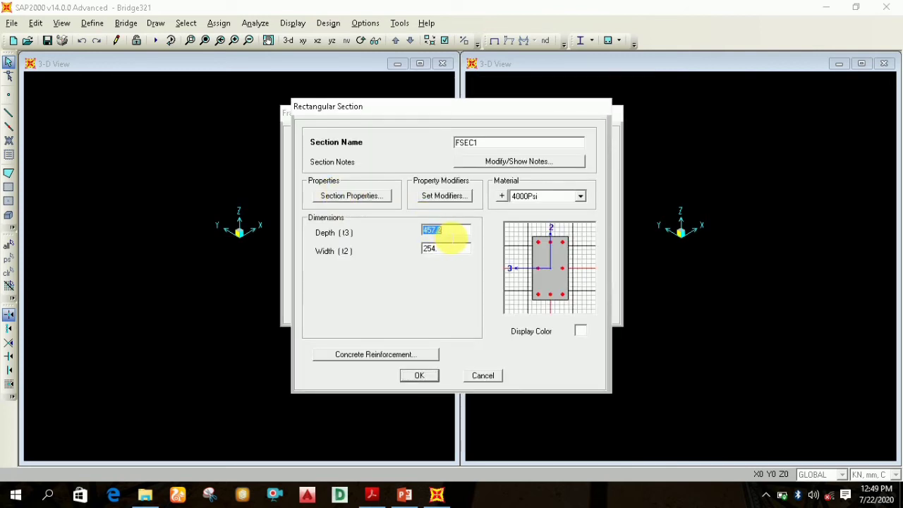
{"action": "type", "text": "1200"}
{"action": "key", "text": "Tab"}
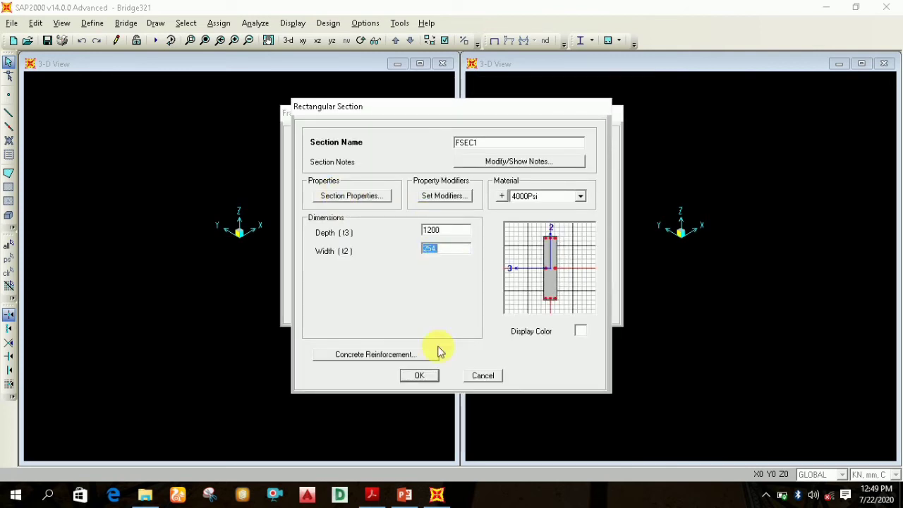
Set the rectangular section's width to 1600 mm from the pier plan in Youtube.pdf and assign M25 as its material.
{"action": "left_click", "coordinate": [371, 494]}
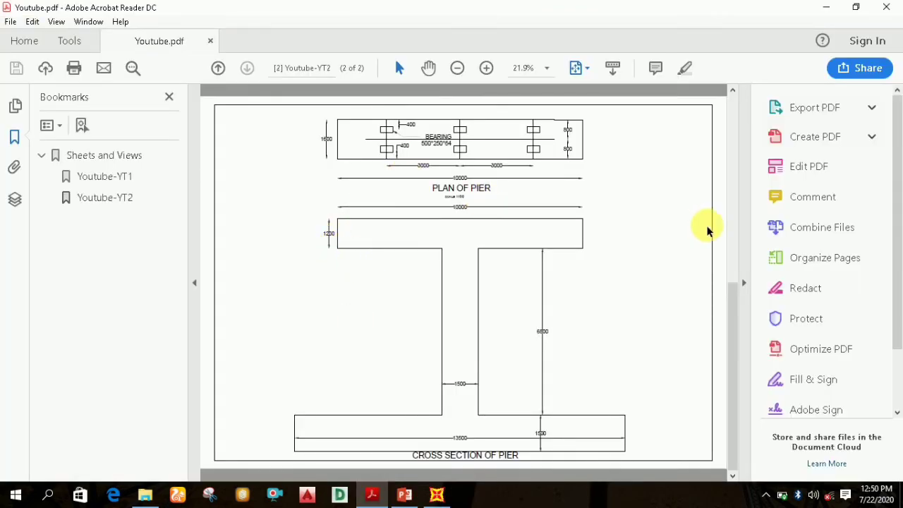
{"action": "left_click", "coordinate": [437, 495]}
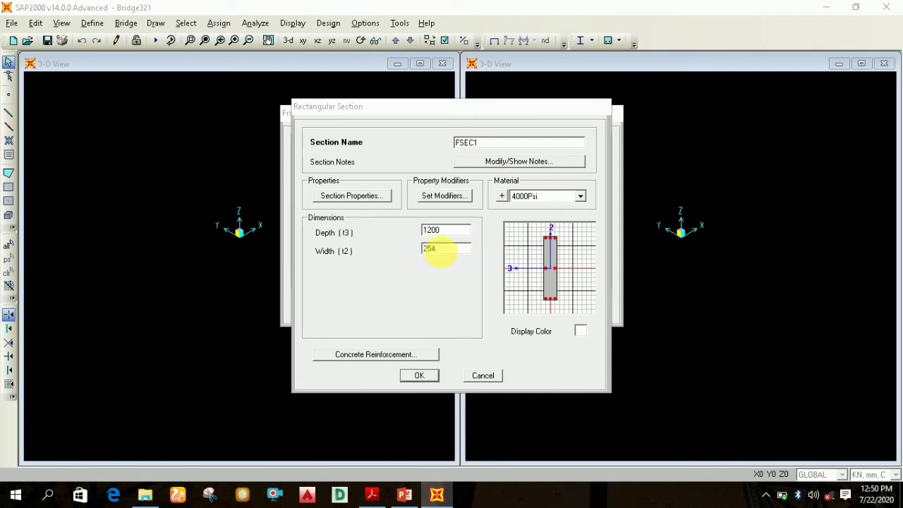
{"action": "left_click", "coordinate": [445, 248]}
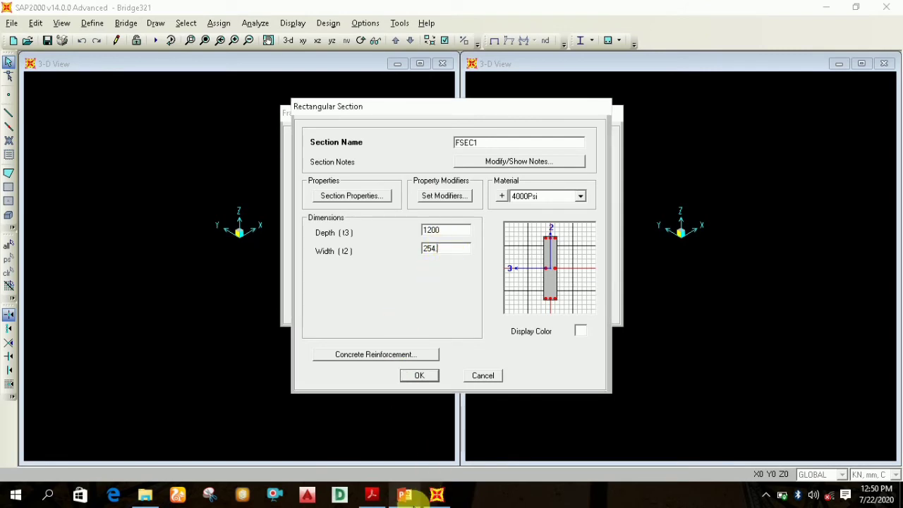
{"action": "left_click", "coordinate": [372, 495]}
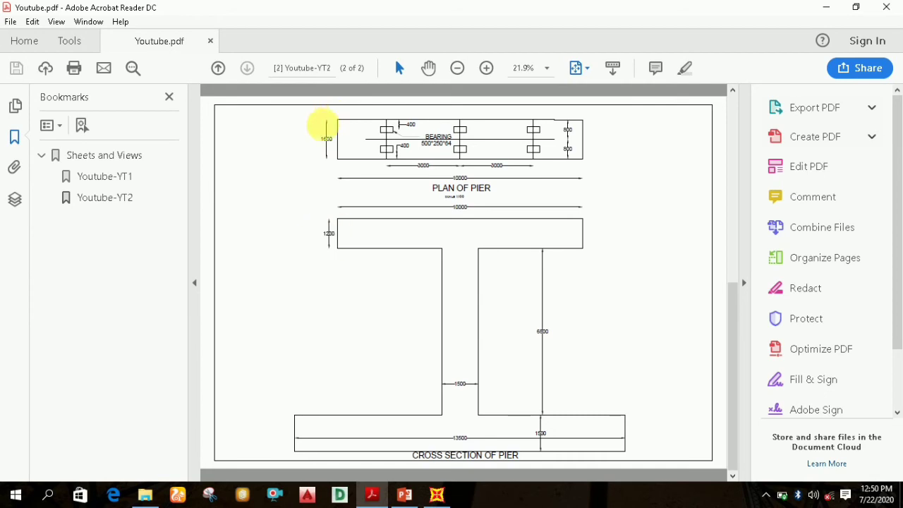
{"action": "left_click", "coordinate": [437, 497]}
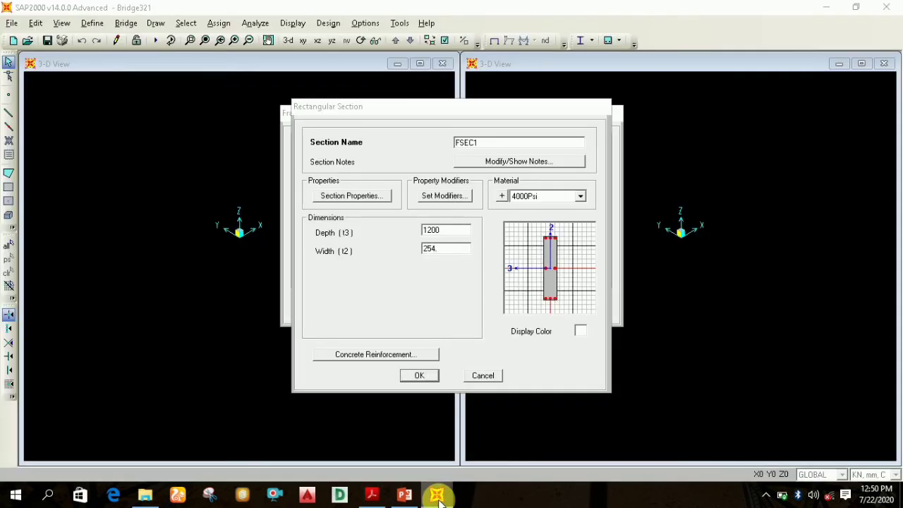
{"action": "left_click", "coordinate": [439, 248]}
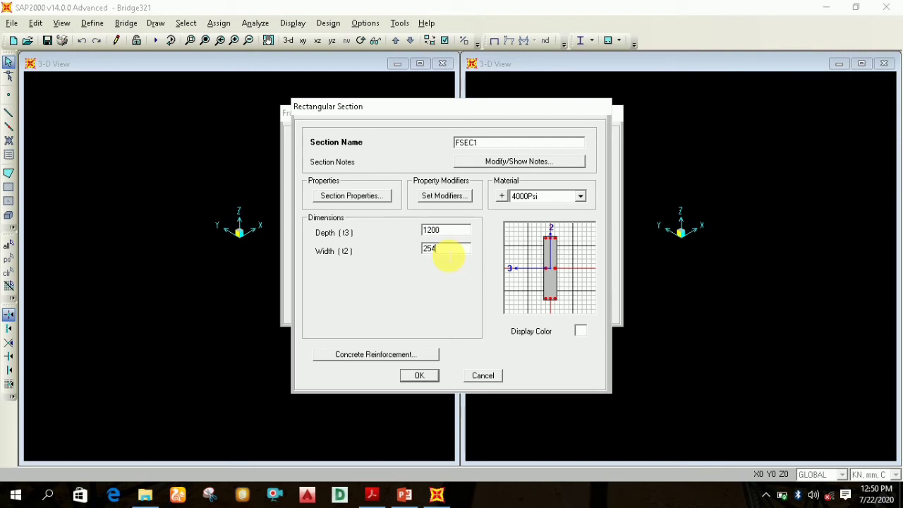
{"action": "type", "text": "1600"}
{"action": "left_click", "coordinate": [548, 196]}
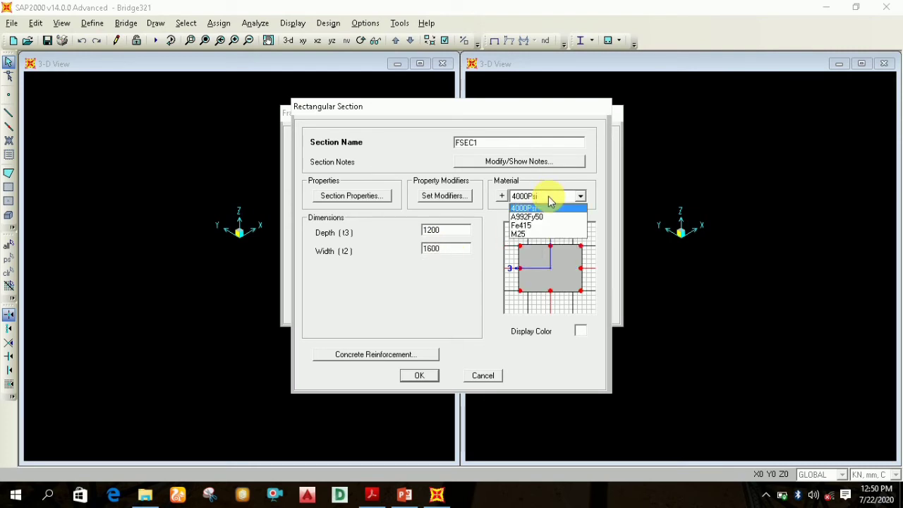
{"action": "left_click", "coordinate": [530, 235]}
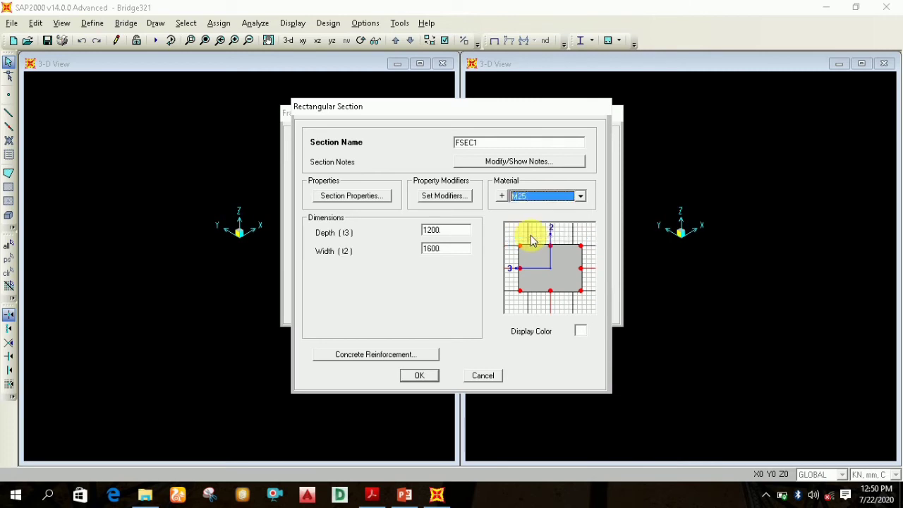
Set the rectangular section's reinforcement design type to Beam (M3 Design Only), with Fe415 for both longitudinal and confinement bars.
{"action": "left_click", "coordinate": [360, 357]}
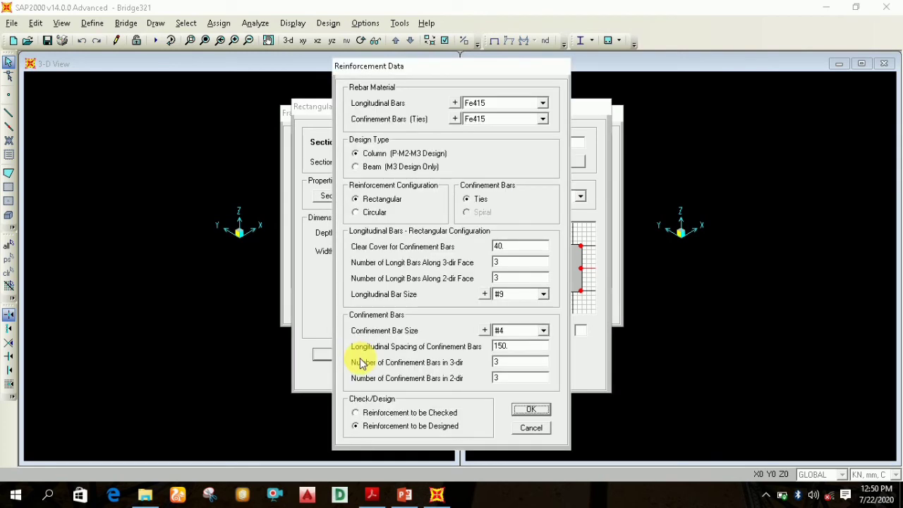
{"action": "left_click", "coordinate": [379, 167]}
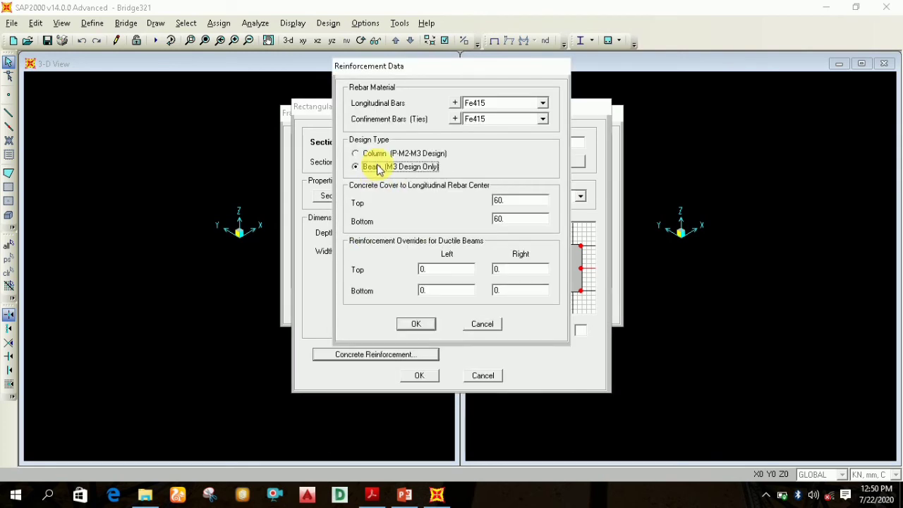
{"action": "left_click", "coordinate": [512, 102]}
{"action": "left_click", "coordinate": [497, 115]}
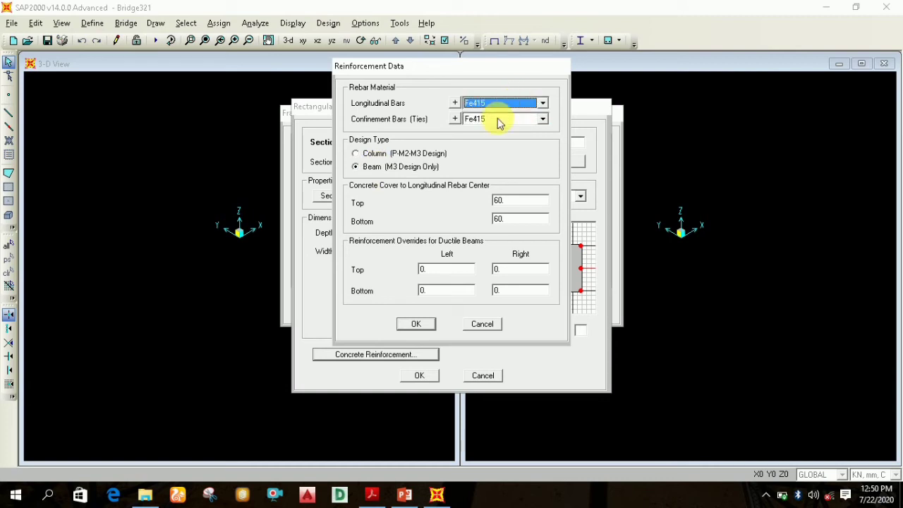
{"action": "left_click", "coordinate": [497, 120]}
{"action": "left_click", "coordinate": [497, 118]}
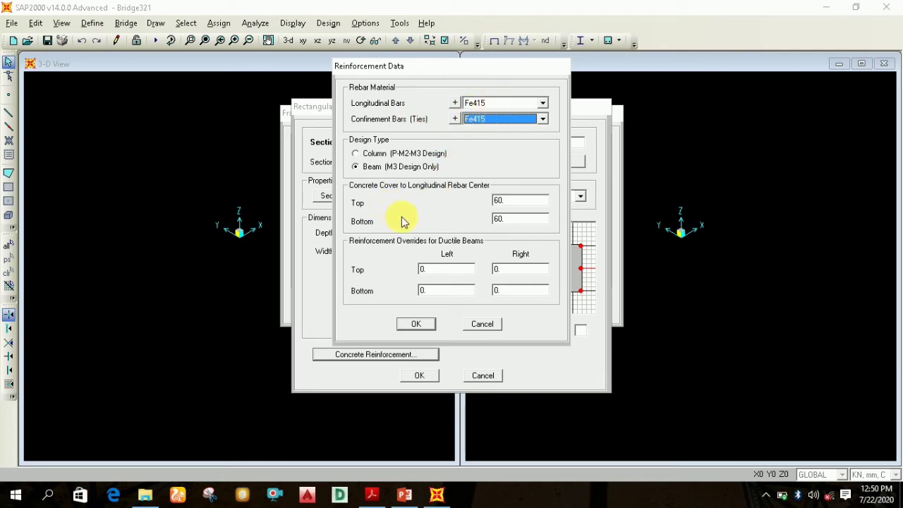
Set the top and bottom concrete cover to the longitudinal rebar center to 100 mm and accept the reinforcement data.
{"action": "double_click", "coordinate": [516, 202]}
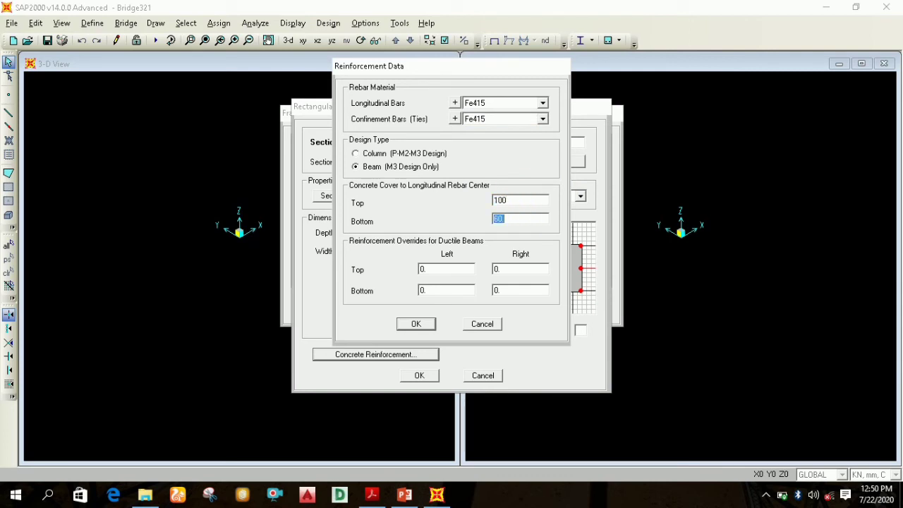
{"action": "double_click", "coordinate": [512, 220]}
{"action": "type", "text": "100"}
{"action": "left_click", "coordinate": [408, 324]}
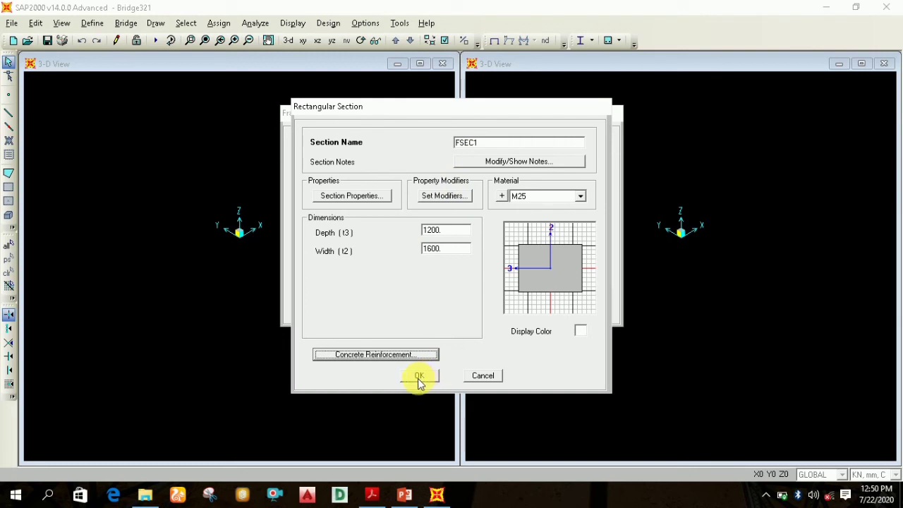
Name the rectangular section "Pier cap" and save it to the frame properties.
{"action": "left_click", "coordinate": [488, 144]}
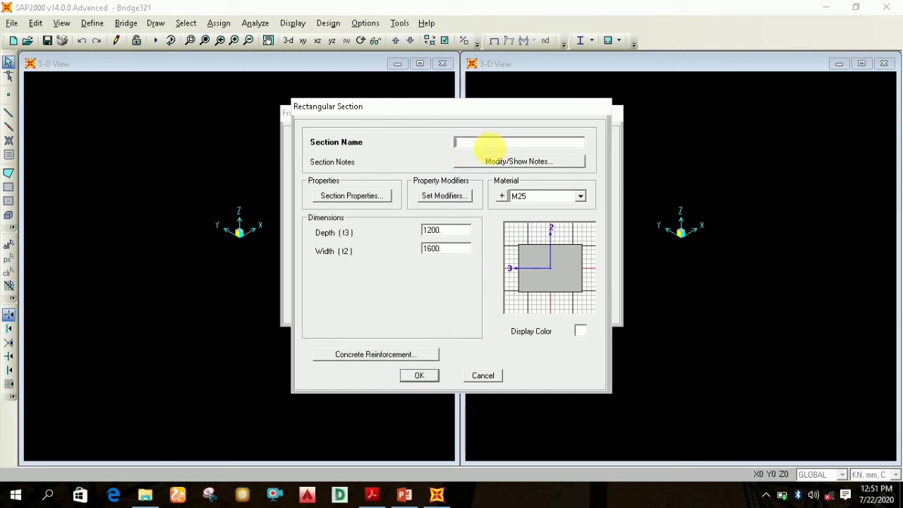
{"action": "type", "text": "Pier cap"}
{"action": "left_click", "coordinate": [417, 377]}
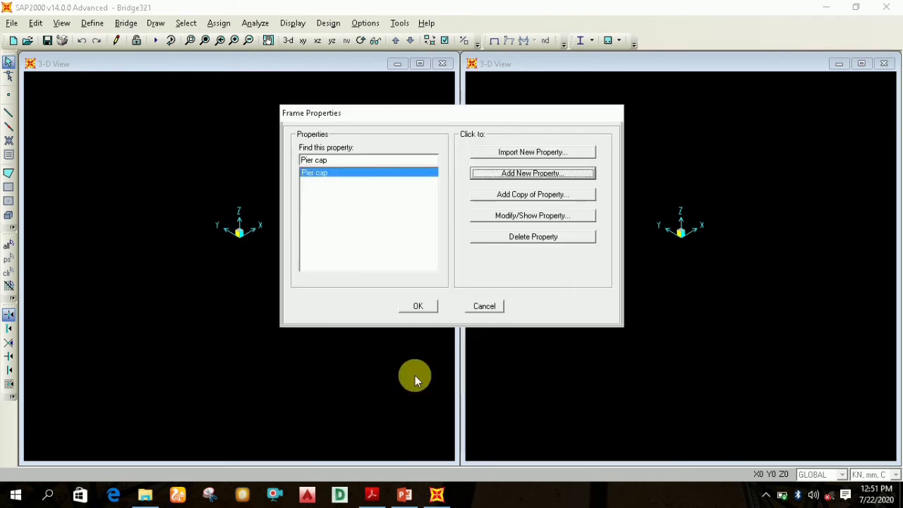
Consult the pier cross section in Youtube.pdf and add a circular concrete section in SAP2000 14 with a diameter of 1500 mm.
{"action": "left_click", "coordinate": [499, 173]}
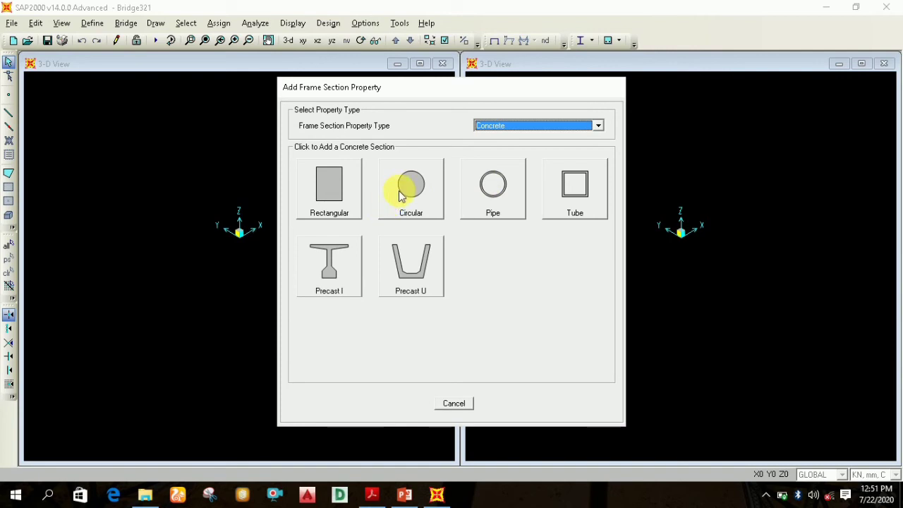
{"action": "left_click", "coordinate": [368, 498]}
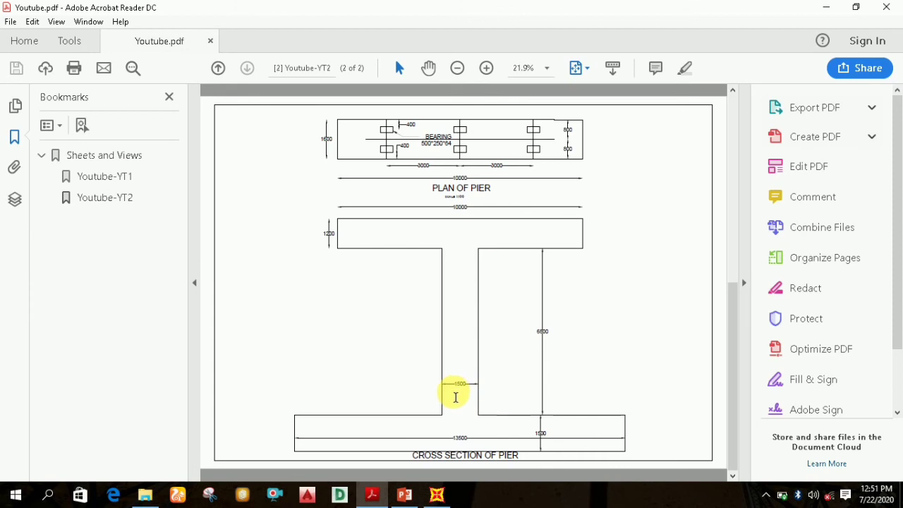
{"action": "left_click", "coordinate": [404, 494]}
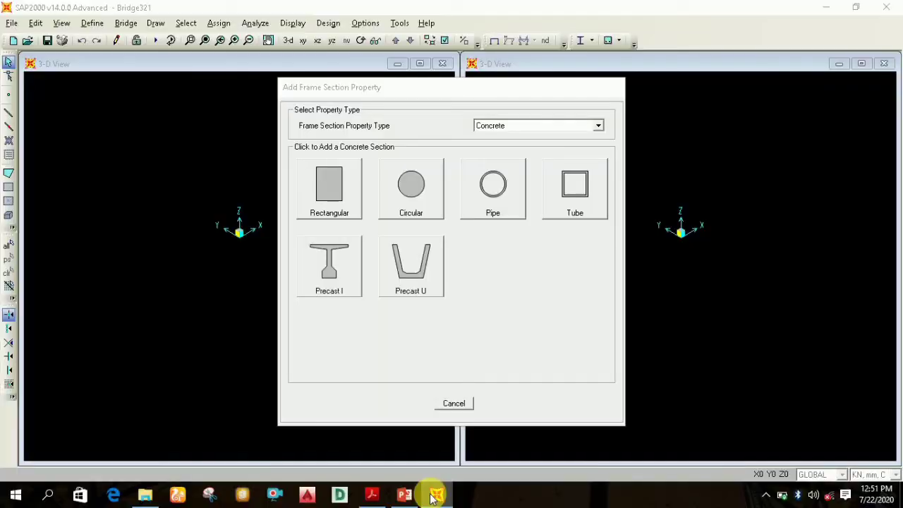
{"action": "left_click", "coordinate": [435, 493]}
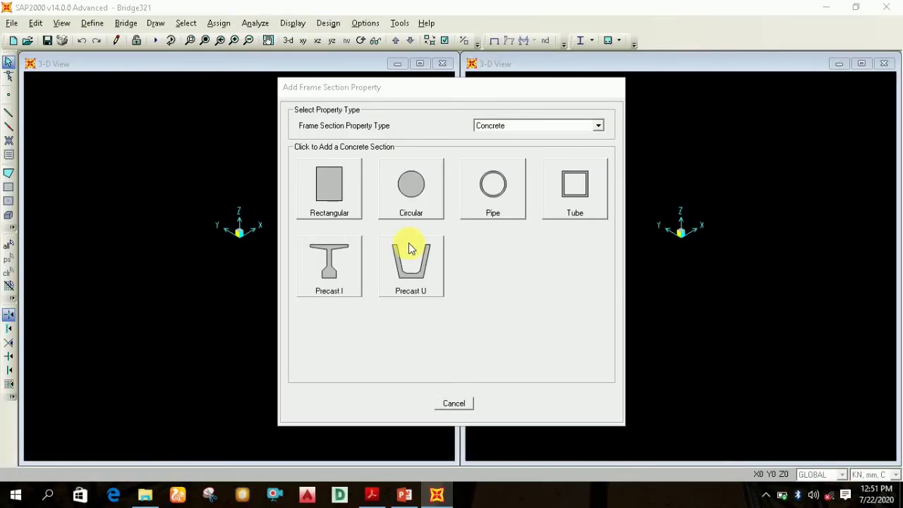
{"action": "left_click", "coordinate": [413, 187]}
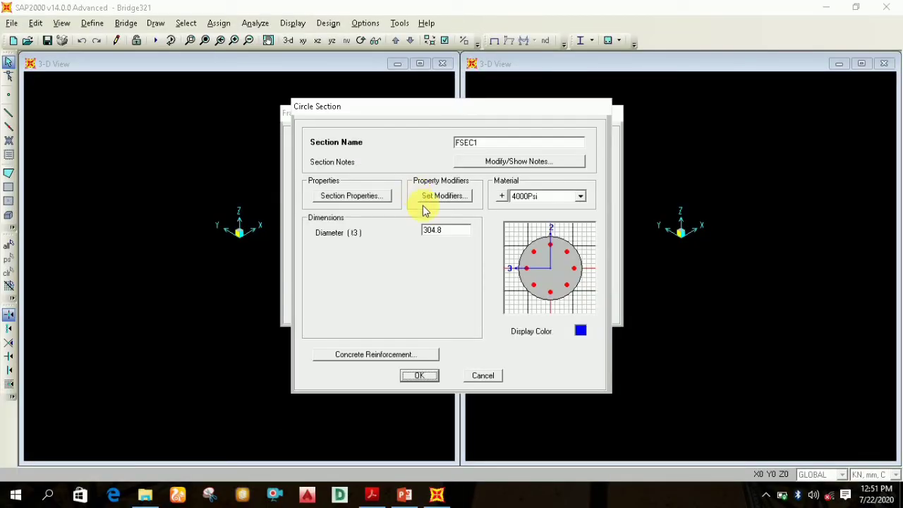
{"action": "double_click", "coordinate": [454, 231]}
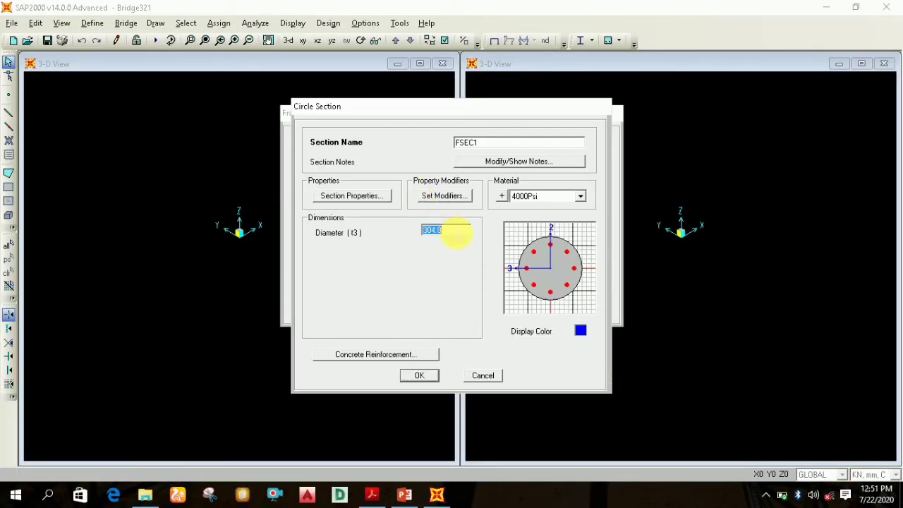
{"action": "type", "text": "1500"}
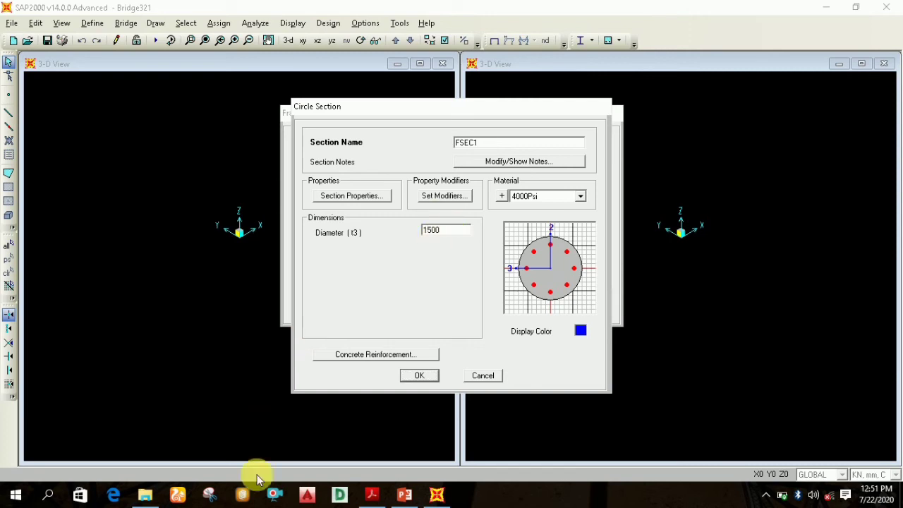
Recheck the pier drawing in Youtube.pdf, assign M25 to the circular section in SAP2000 14, and name it "pier".
{"action": "left_click", "coordinate": [372, 494]}
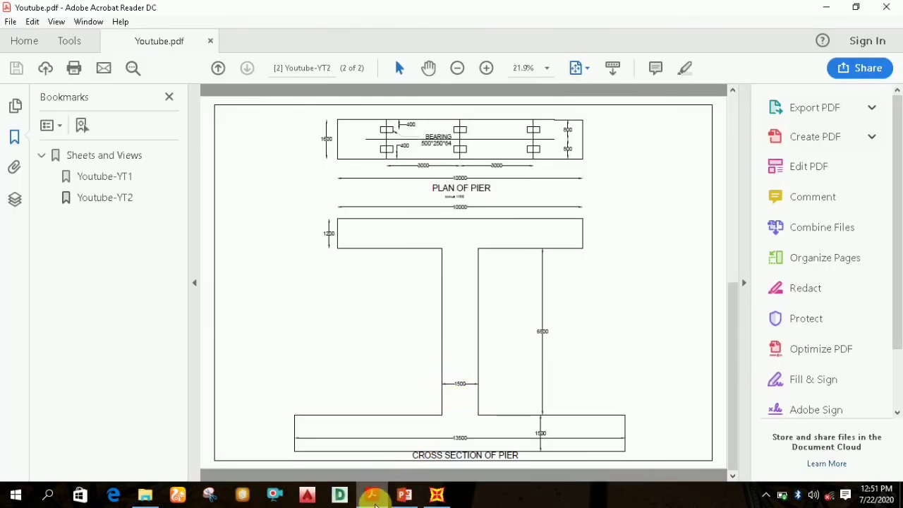
{"action": "left_click", "coordinate": [372, 495]}
{"action": "left_click", "coordinate": [557, 196]}
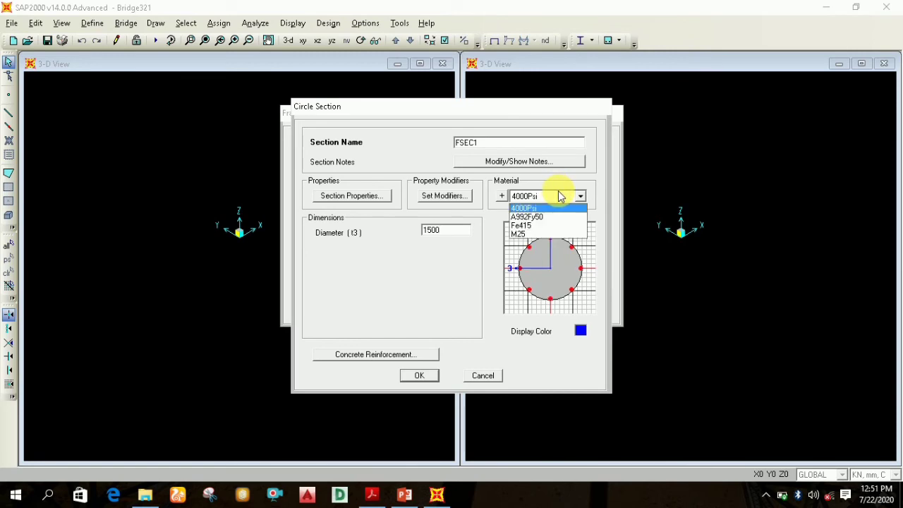
{"action": "left_click", "coordinate": [531, 234]}
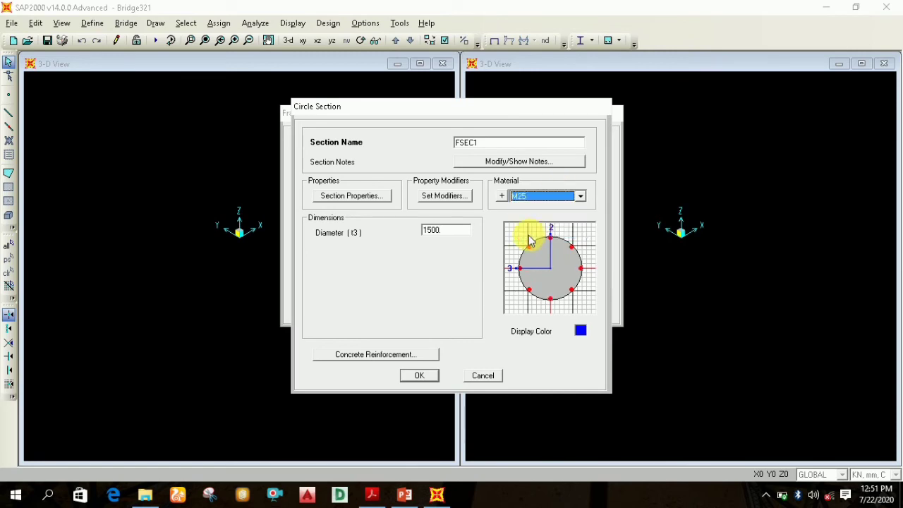
{"action": "left_click", "coordinate": [495, 145]}
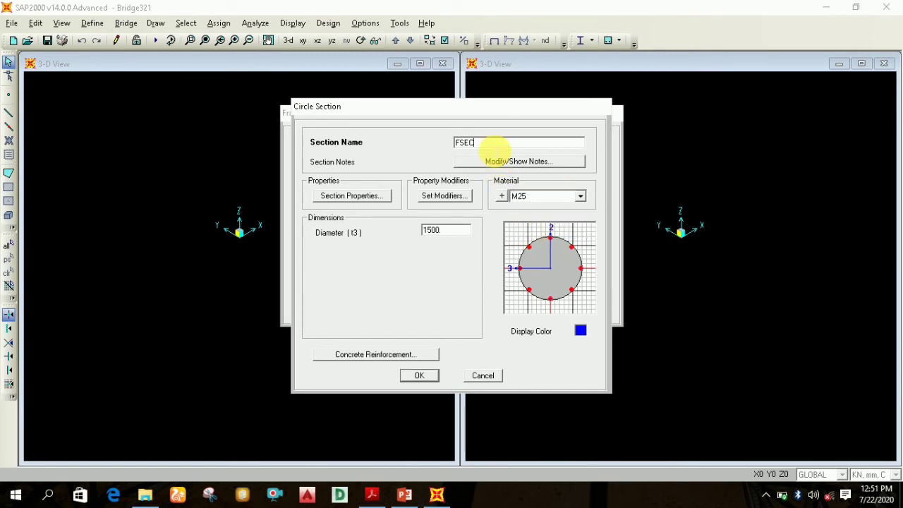
{"action": "type", "text": "pier"}
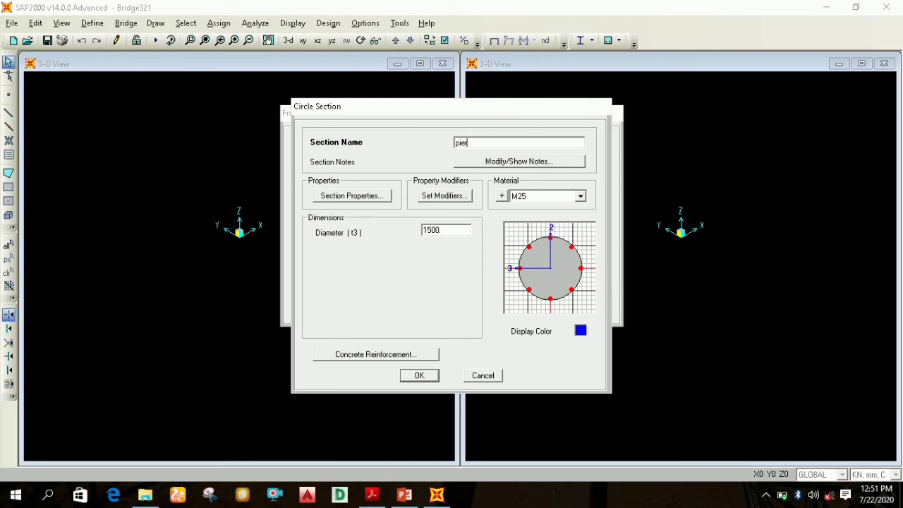
Review the pier's reinforcement data, accept it as Column with reinforcement to be designed, and save the circular section.
{"action": "left_click", "coordinate": [377, 354]}
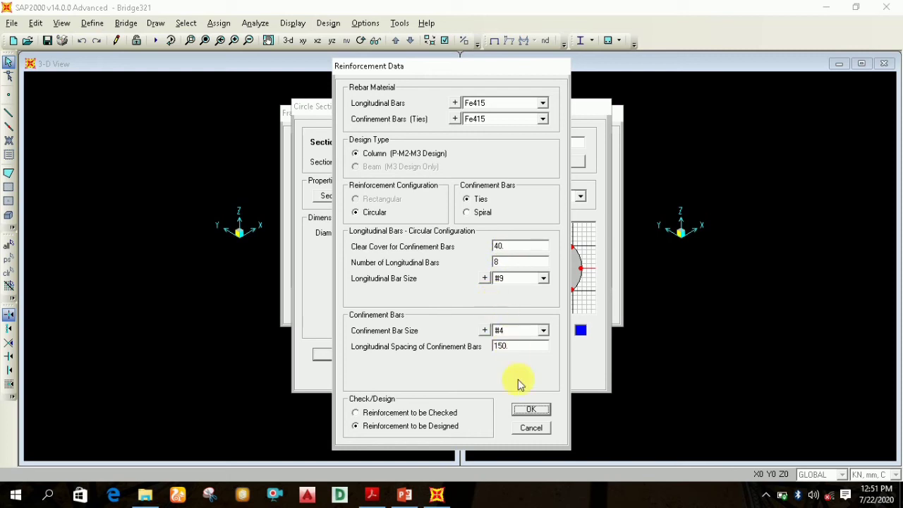
{"action": "left_click", "coordinate": [529, 411]}
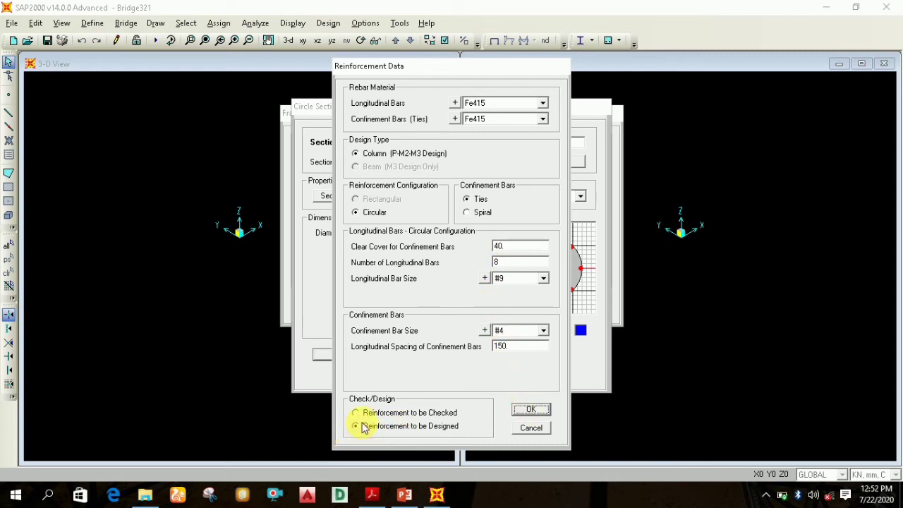
{"action": "left_click", "coordinate": [532, 412]}
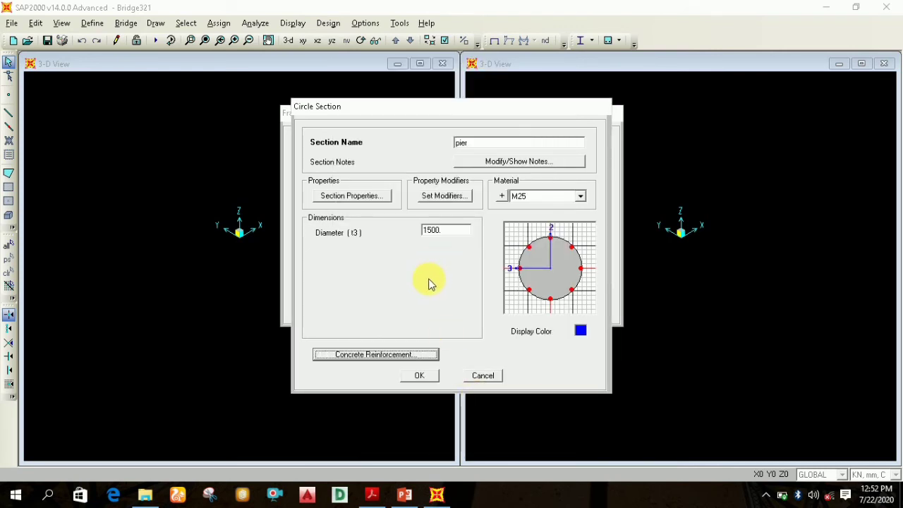
{"action": "left_click", "coordinate": [420, 375]}
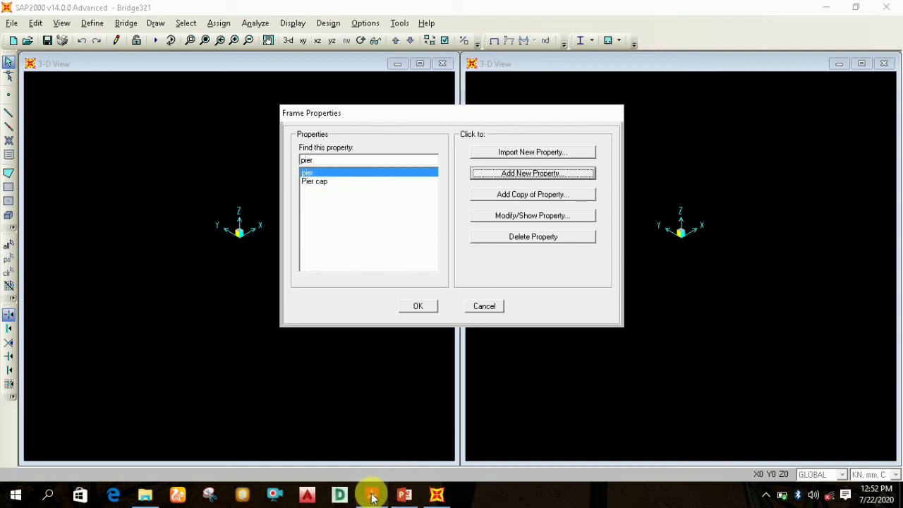
Switch to Bridge.pptx in PowerPoint to check the girder's shape and dimensions on the section properties slide.
{"action": "left_click", "coordinate": [406, 493]}
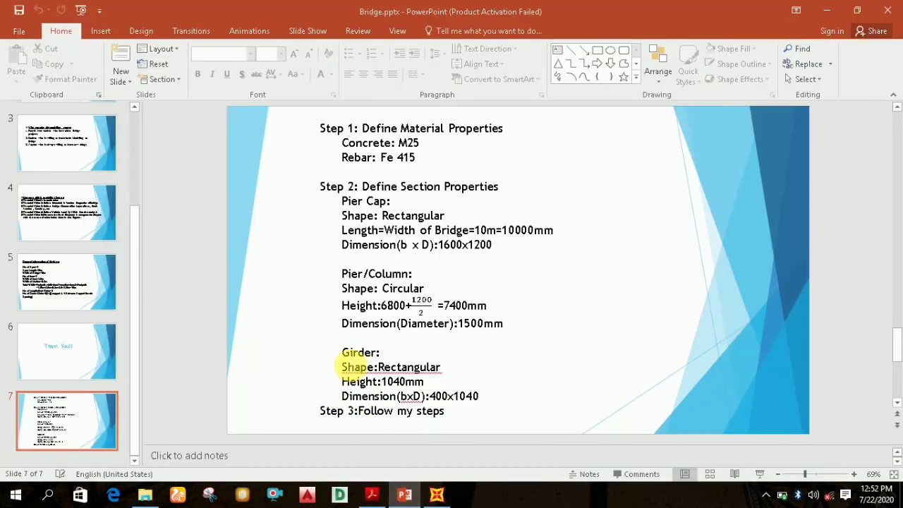